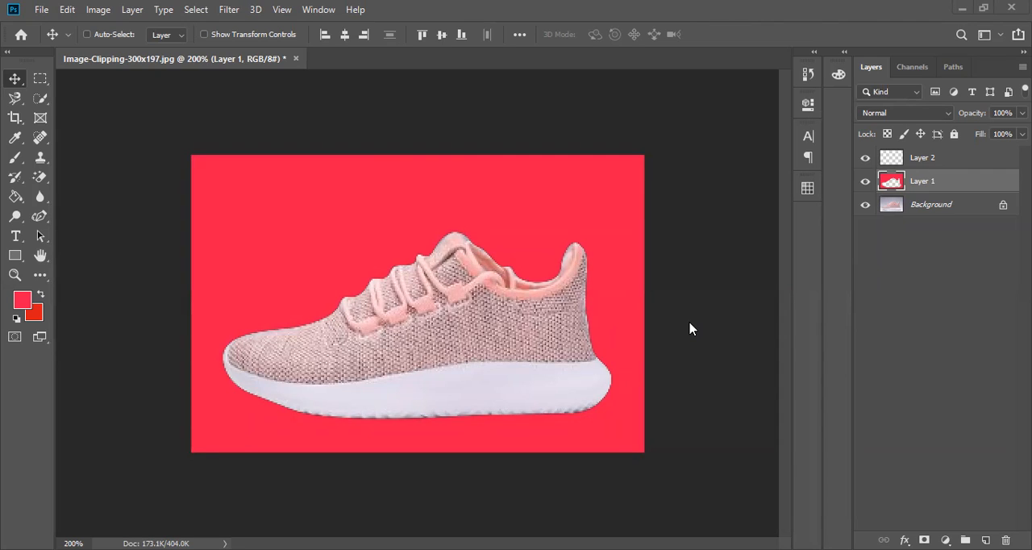
Undo the last deselection around the shoe and make Layer 2 the active layer.
key(ctrl+z)
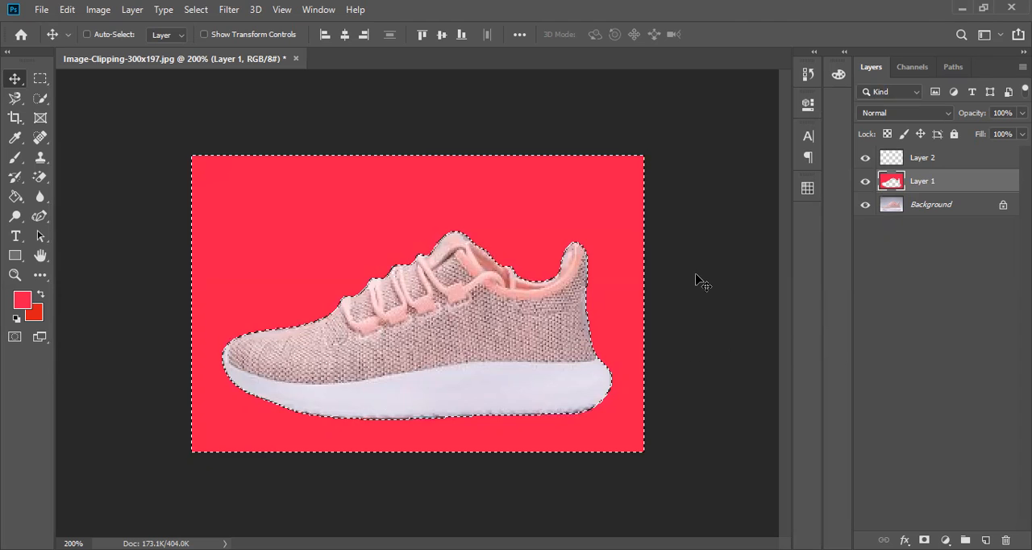
click(934, 159)
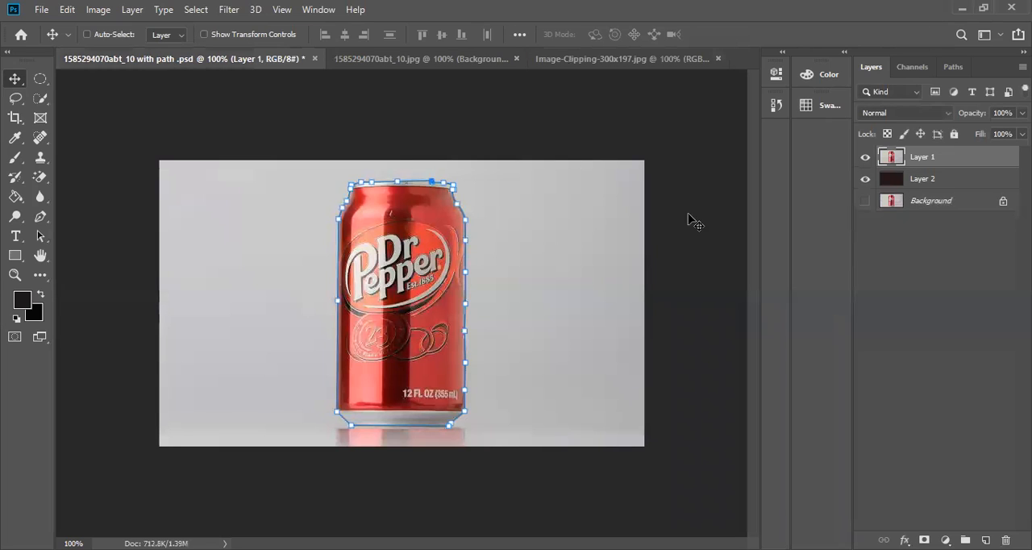
Show the Background layer in the can document with the path and delete the dark-filled Layer 2.
click(865, 200)
key(ctrl+Return)
click(352, 60)
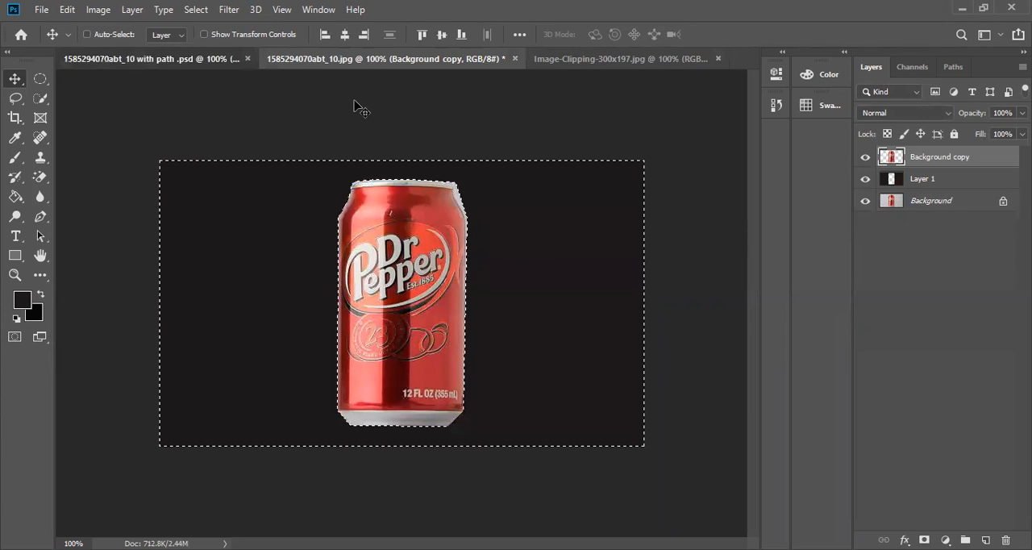
key(ctrl+shift+Tab)
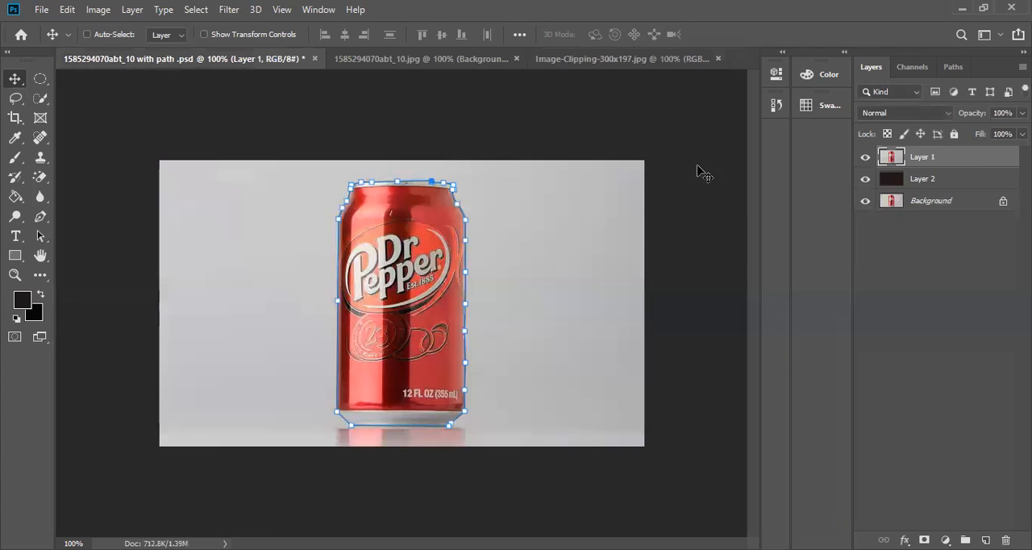
click(964, 187)
drag(964, 187, 1005, 539)
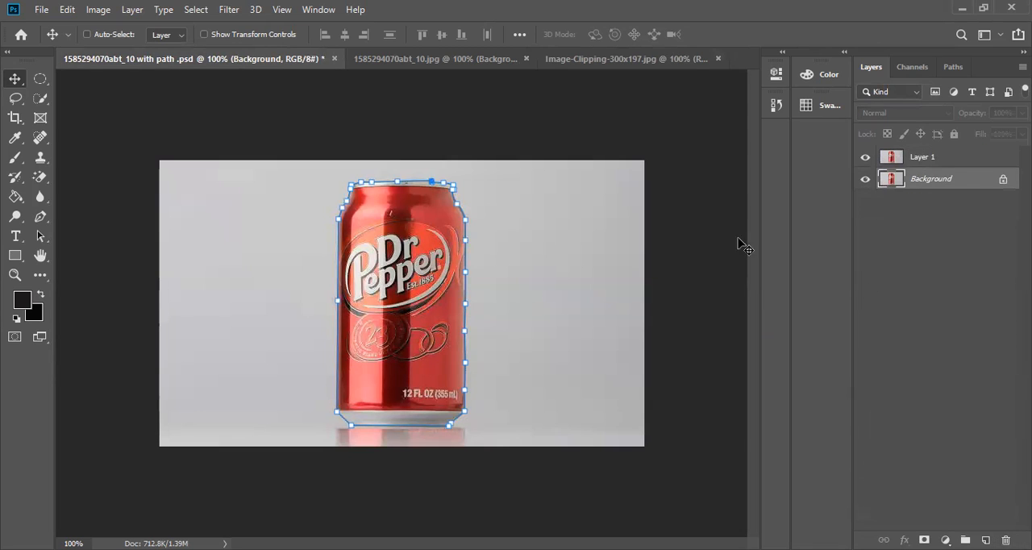
key(ctrl+Return)
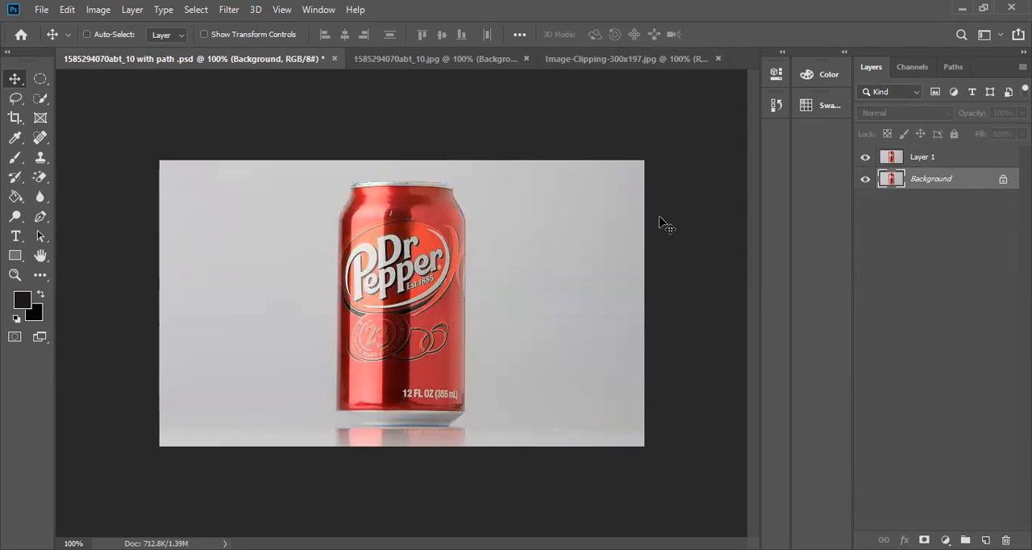
click(953, 67)
click(923, 70)
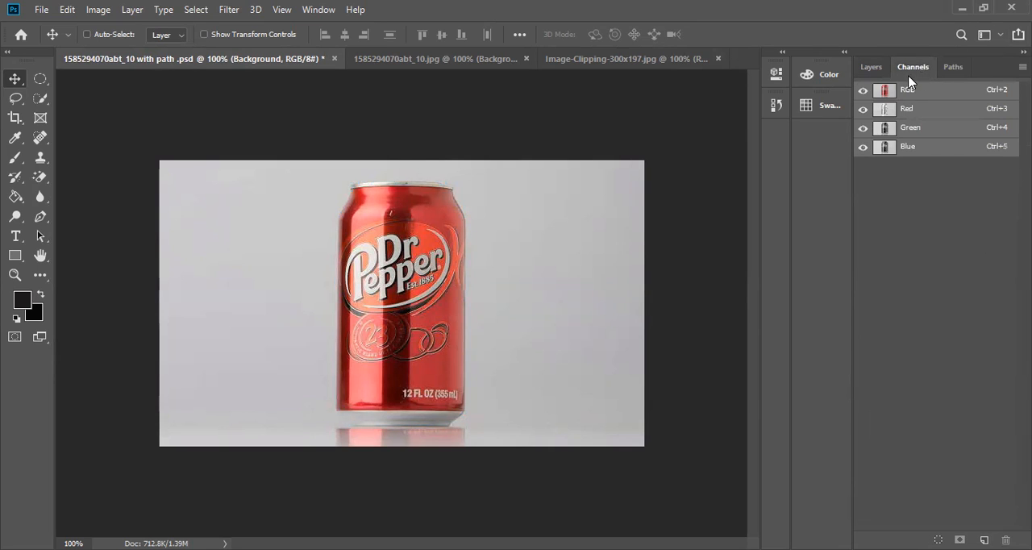
click(865, 67)
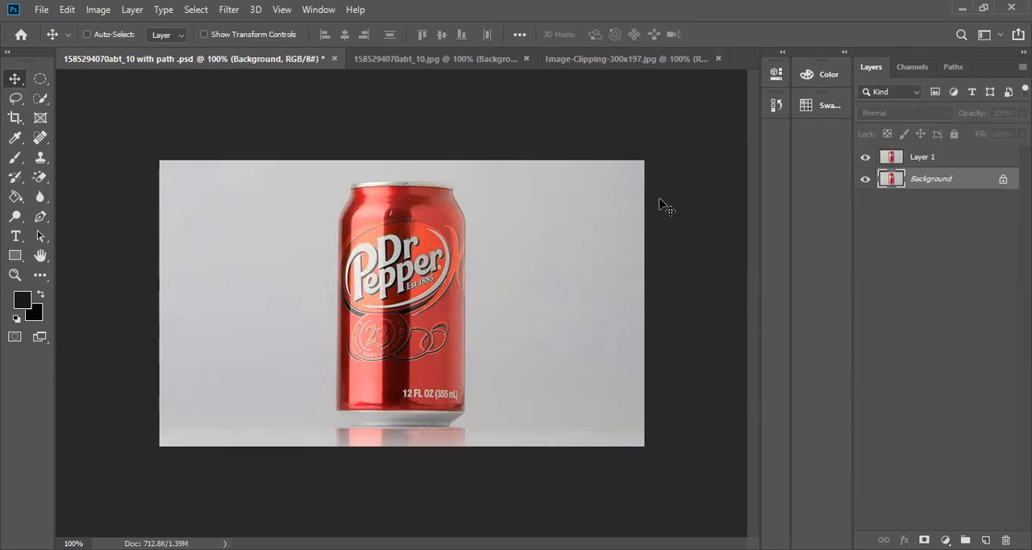
click(953, 156)
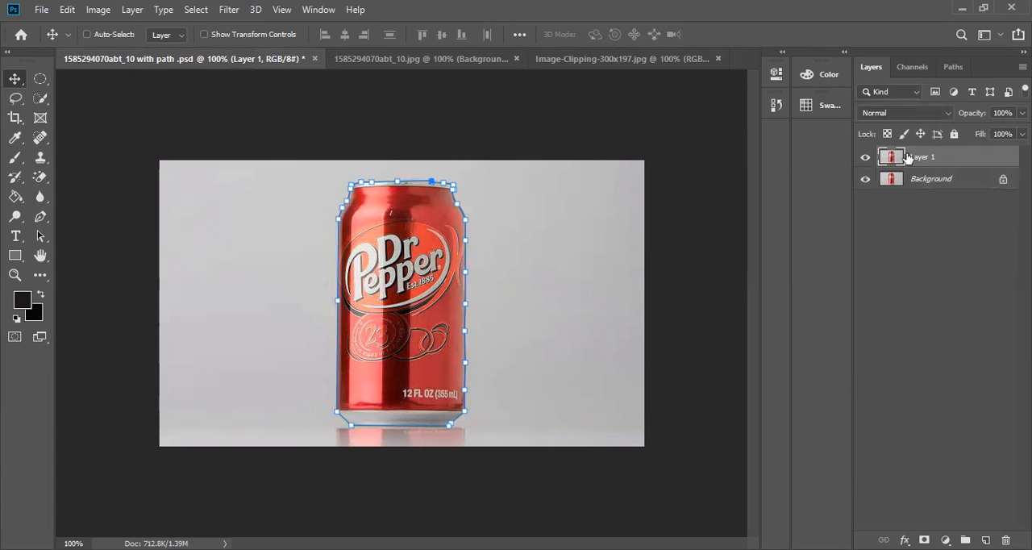
key(ctrl+Return)
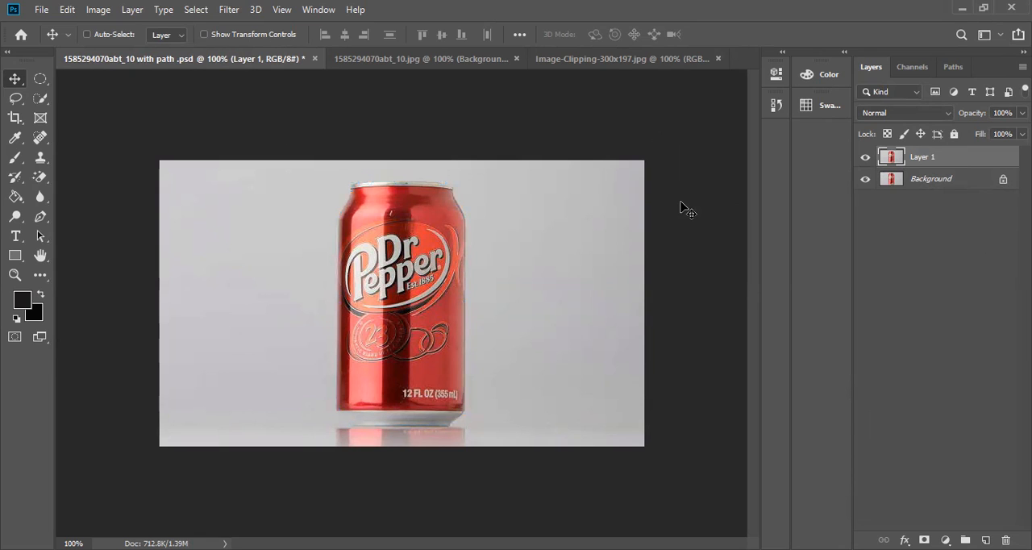
right_click(395, 250)
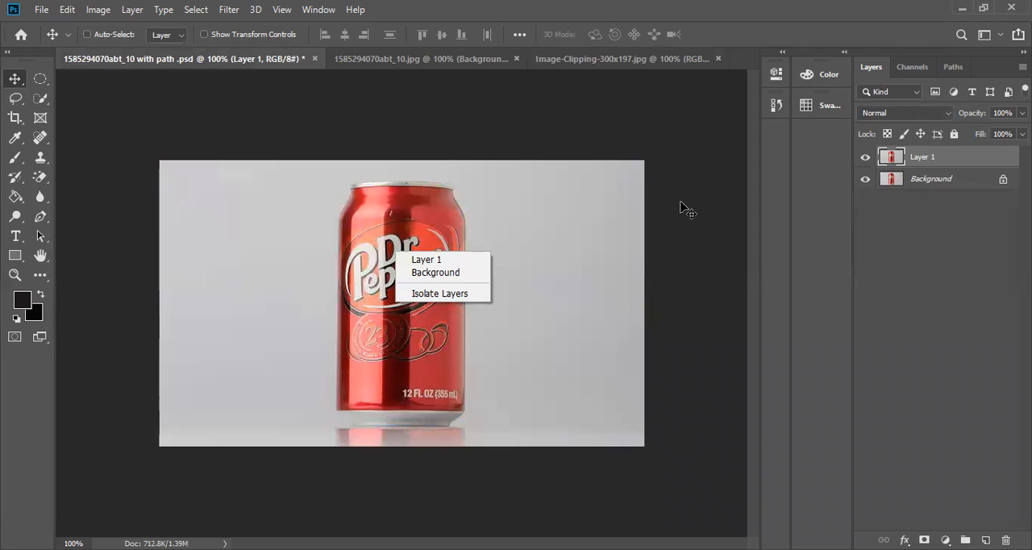
key(Escape)
right_click(423, 243)
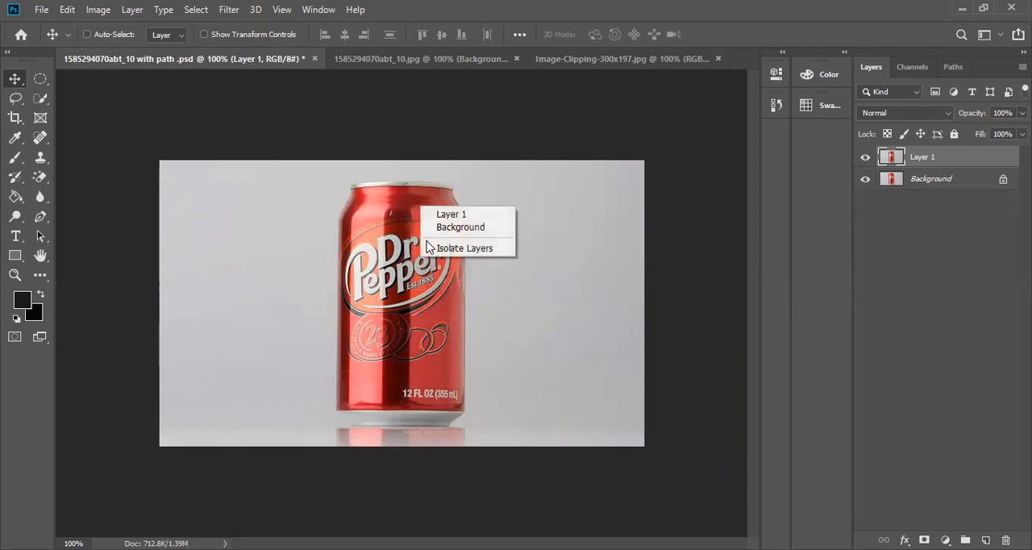
click(925, 156)
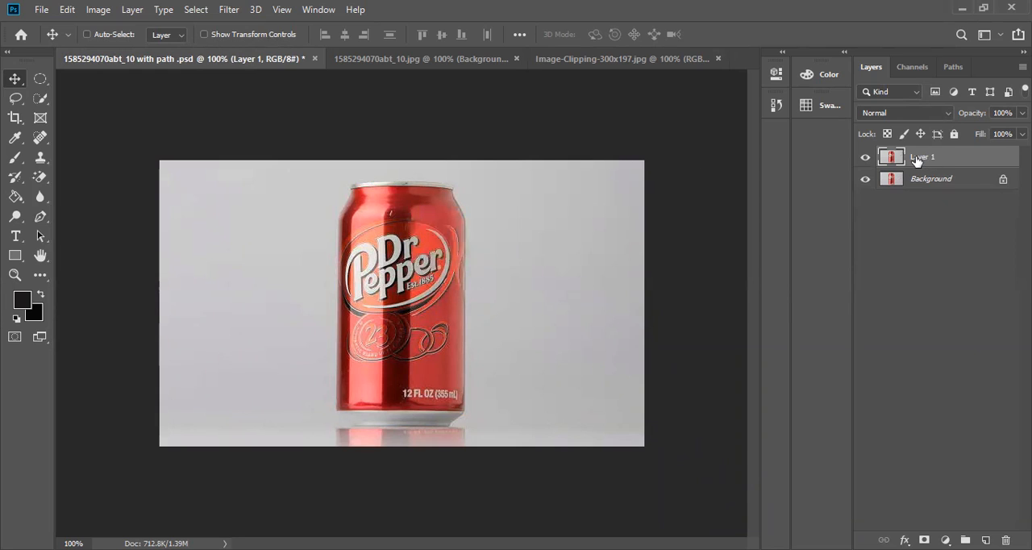
right_click(915, 157)
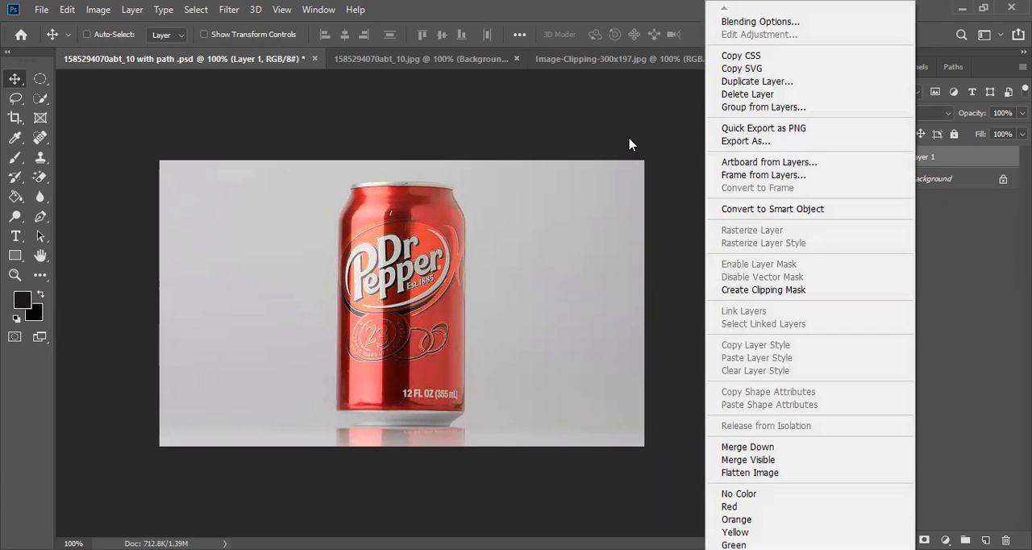
click(579, 157)
right_click(579, 158)
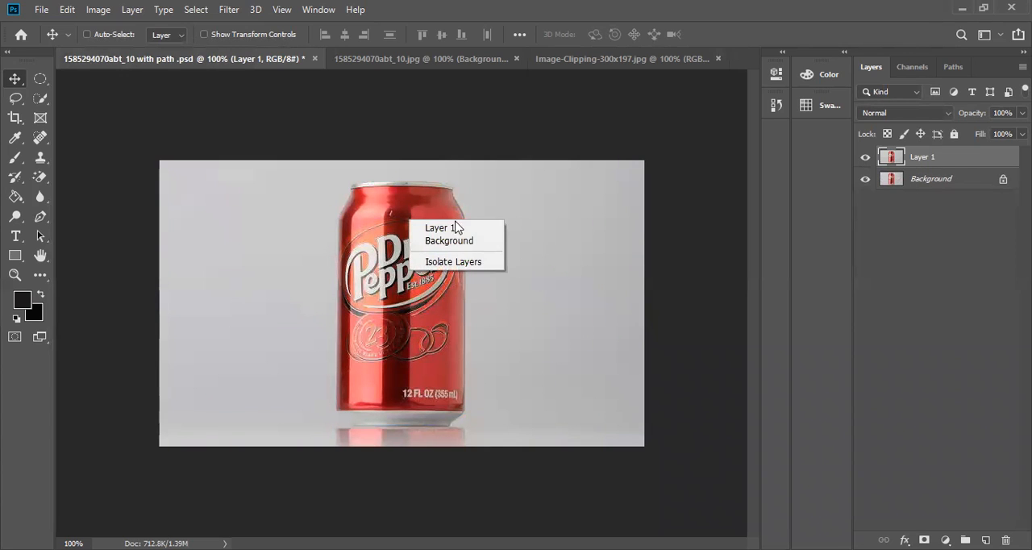
click(373, 210)
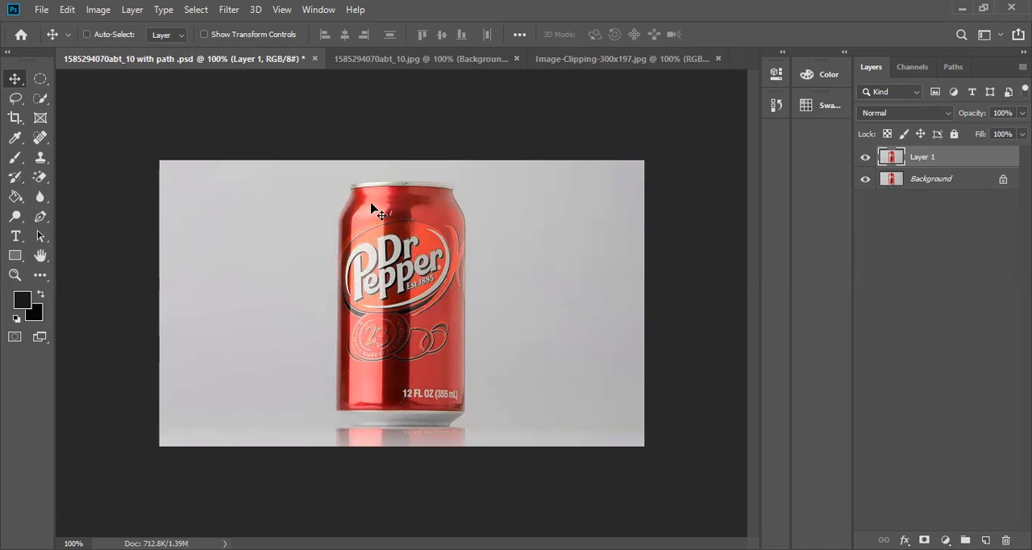
Display Path 1 around the can using the Pen tool, and convert the path into a selection with the Move tool active.
click(948, 70)
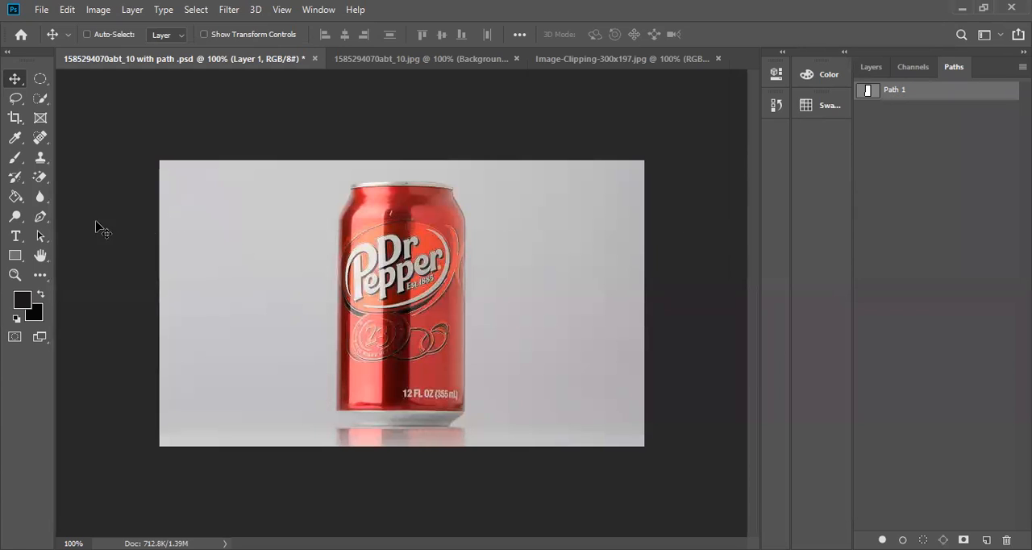
click(42, 217)
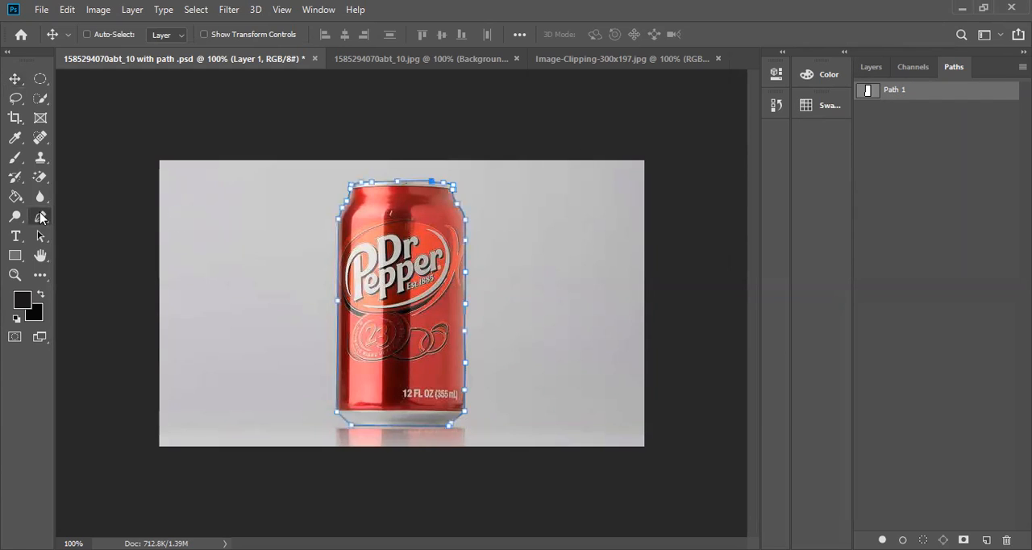
right_click(364, 278)
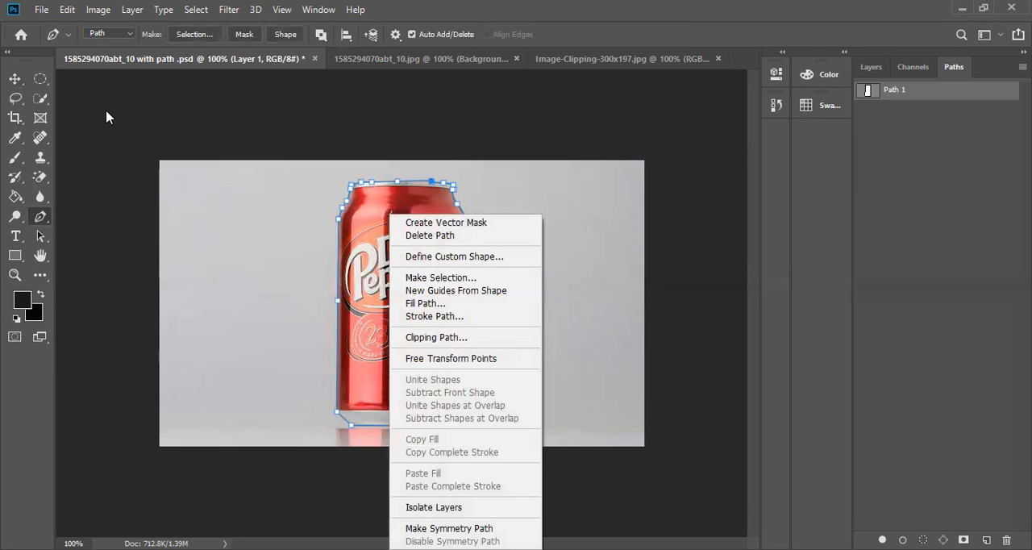
click(16, 79)
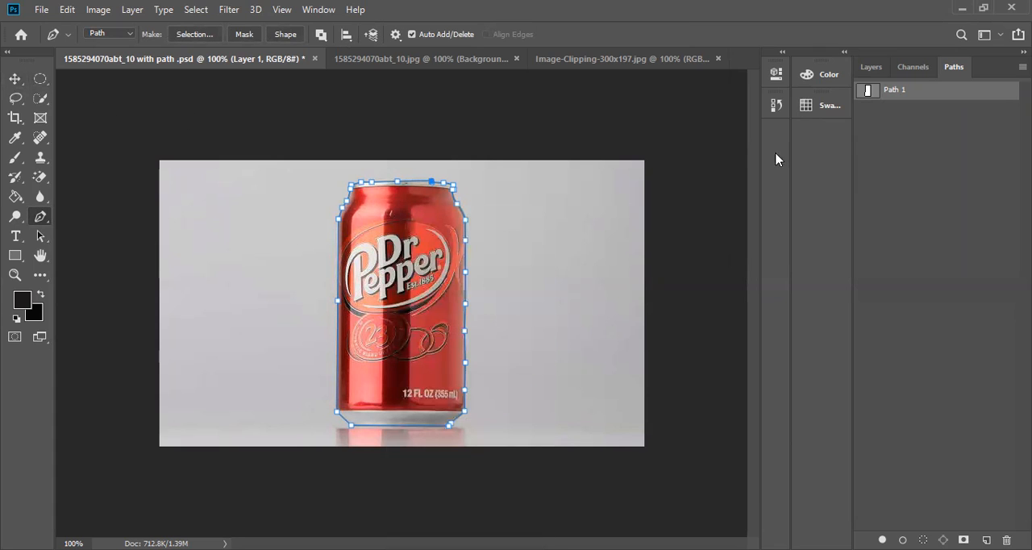
click(876, 69)
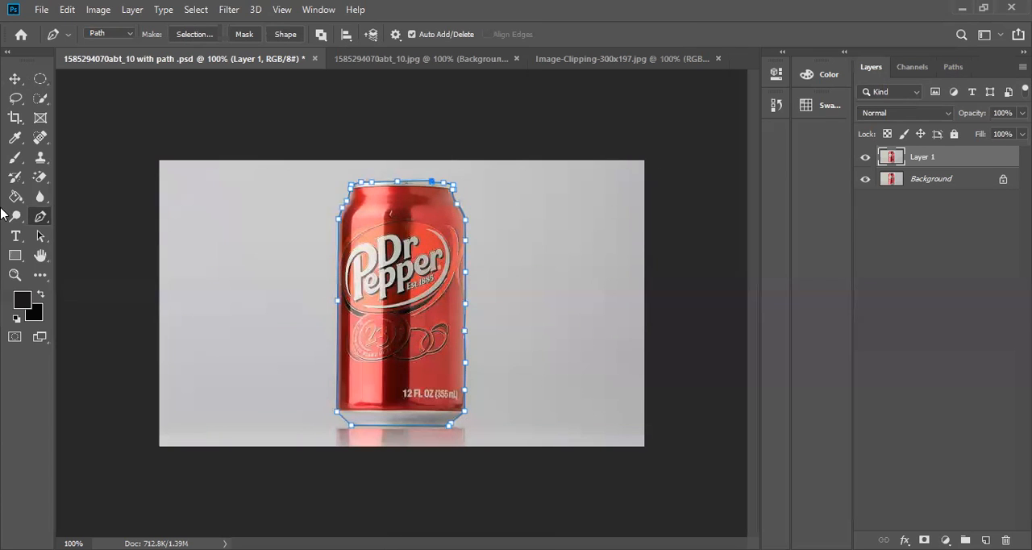
click(15, 79)
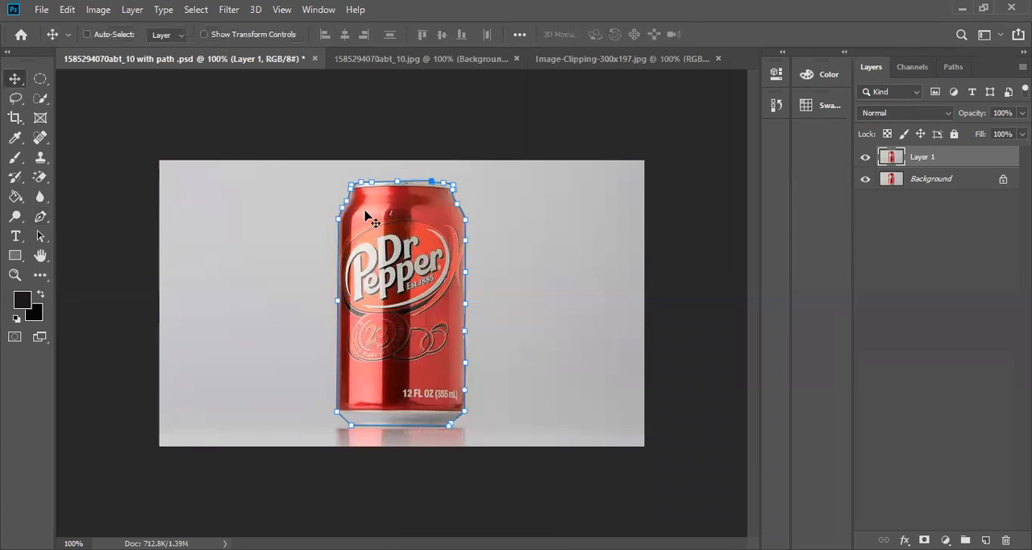
key(ctrl+Return)
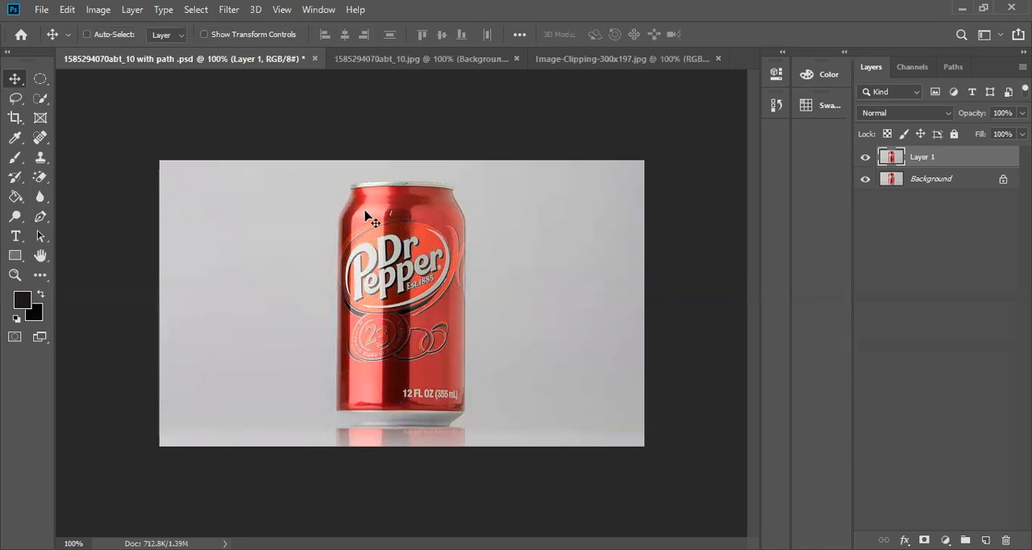
key(ctrl)
key(ctrl+Return)
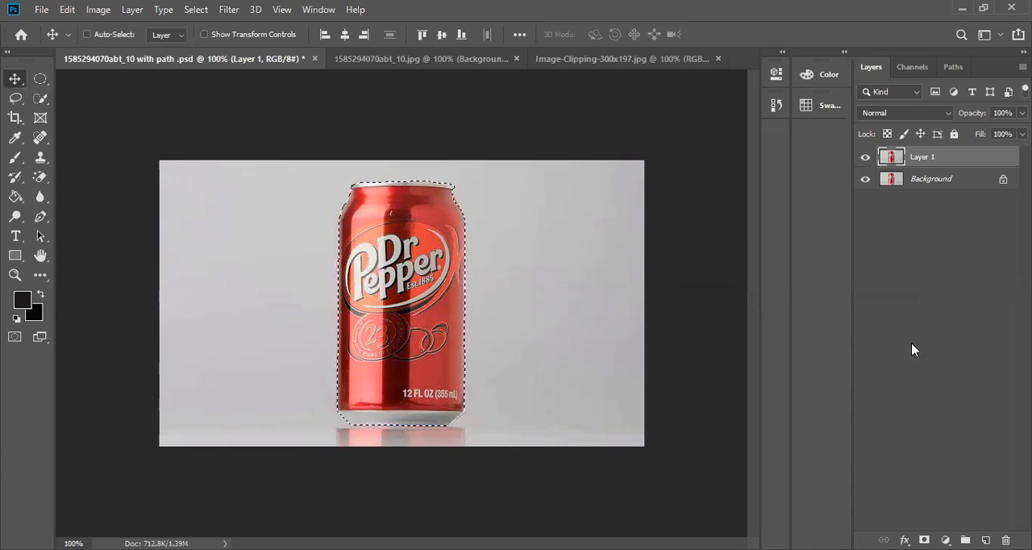
Add a new empty layer directly above the Background layer and hide the Background.
click(940, 179)
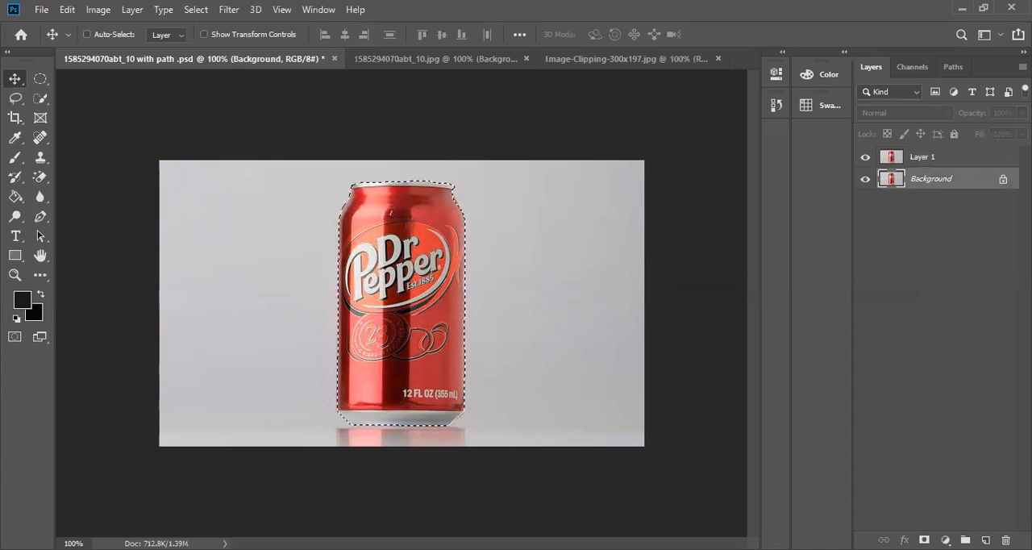
click(984, 539)
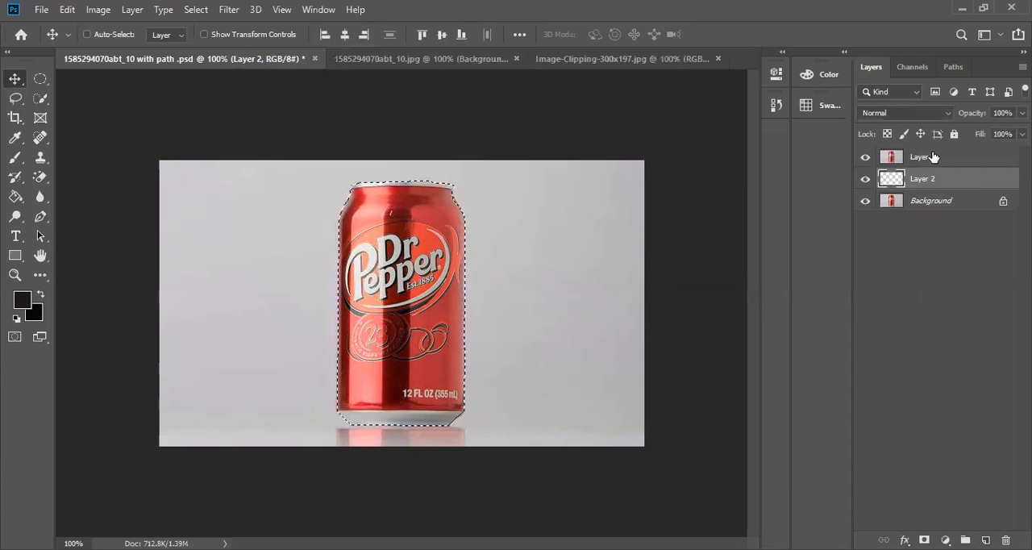
click(865, 202)
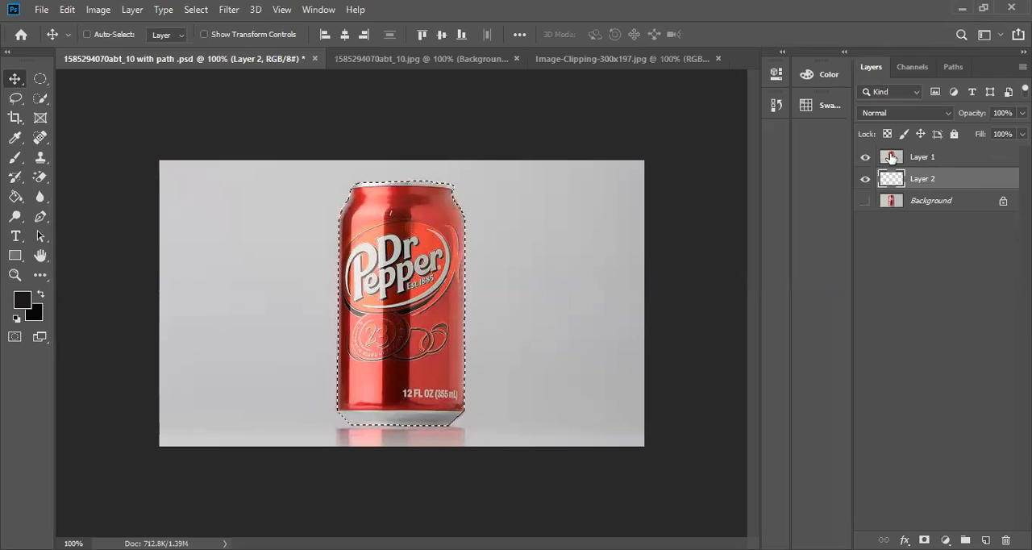
Invert the can selection and delete the grey surroundings from Layer 1.
click(931, 158)
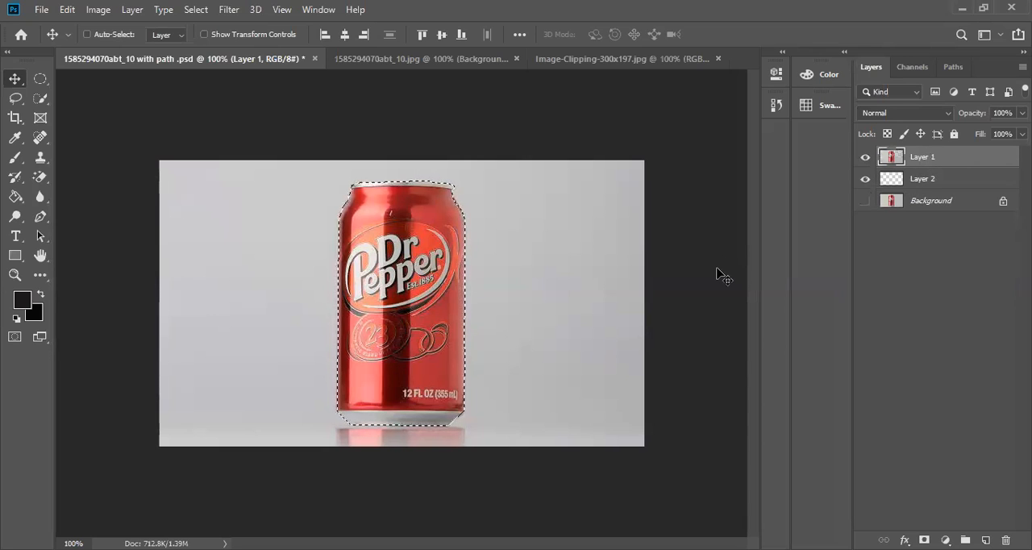
key(ctrl)
key(ctrl+shift+i)
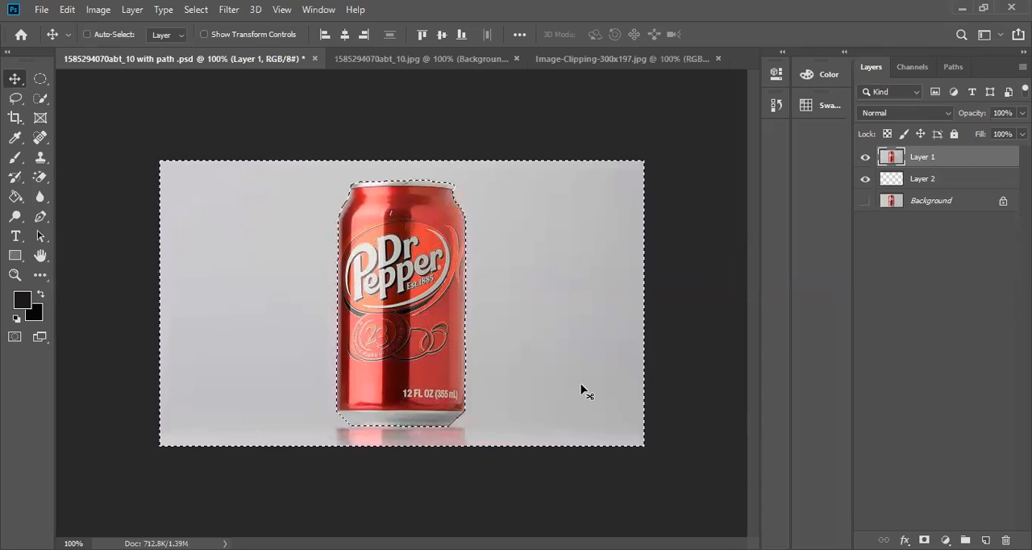
key(Delete)
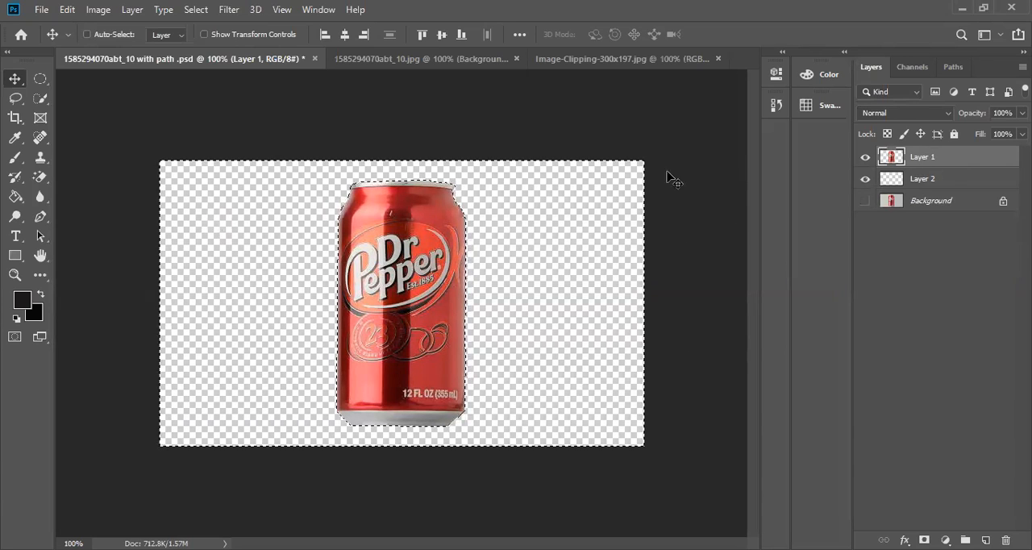
Fill the area around the can on Layer 2 with the current dark foreground color, and refill it with foreground color #886567.
click(929, 179)
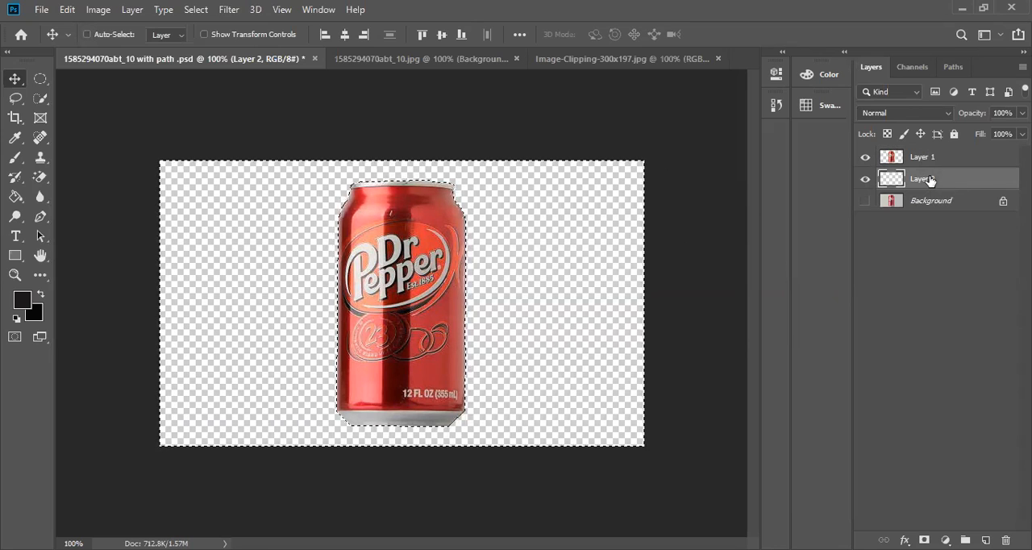
key(alt+BackSpace)
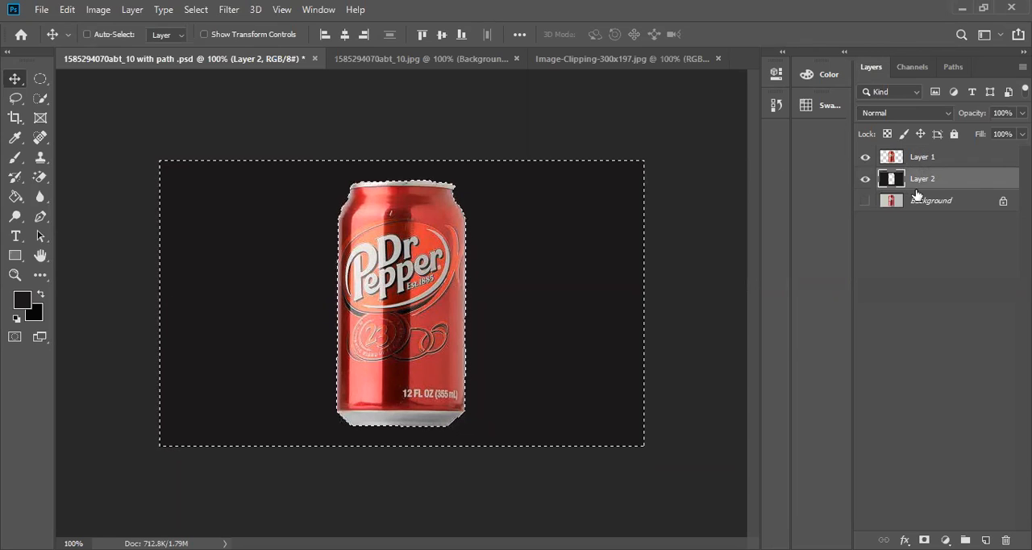
click(27, 302)
click(680, 284)
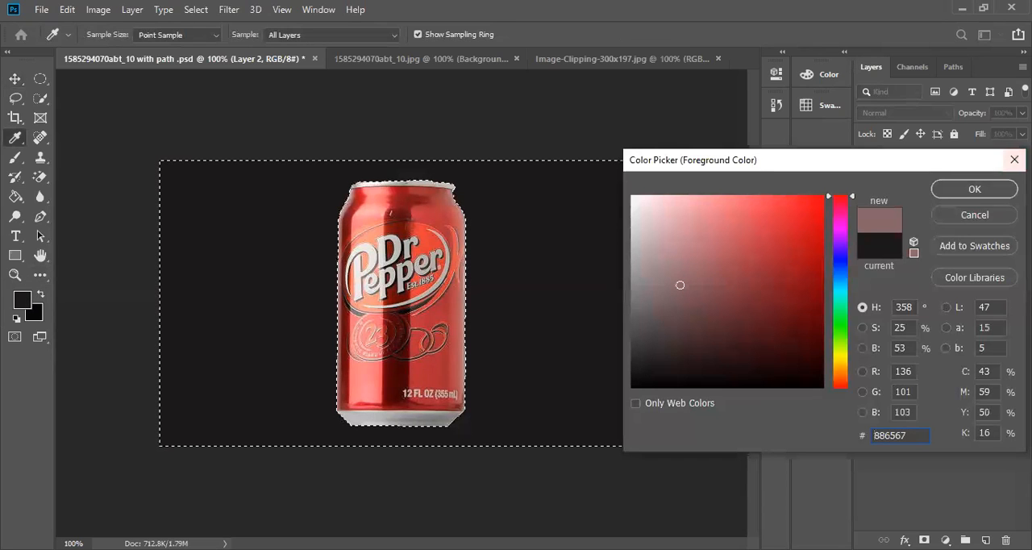
click(974, 189)
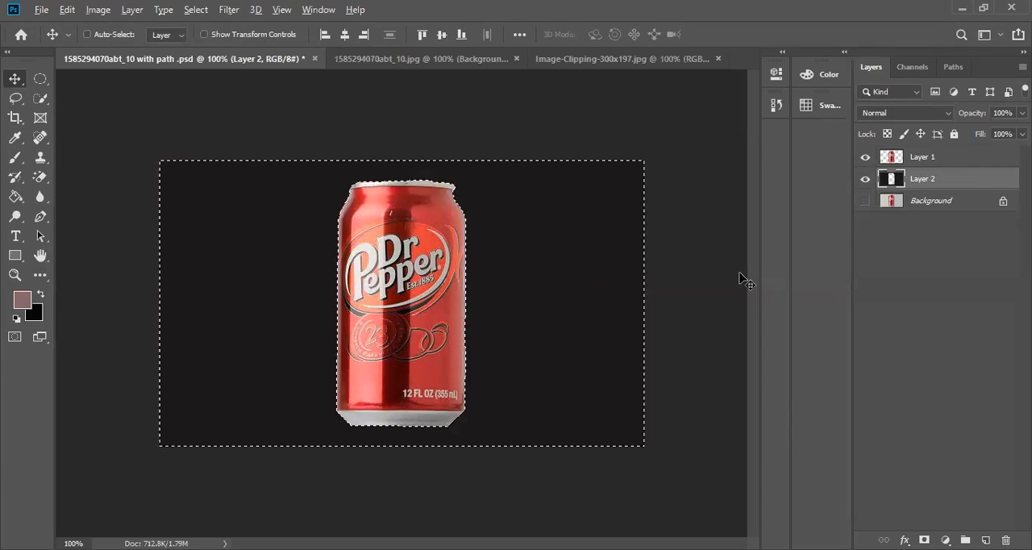
key(alt+BackSpace)
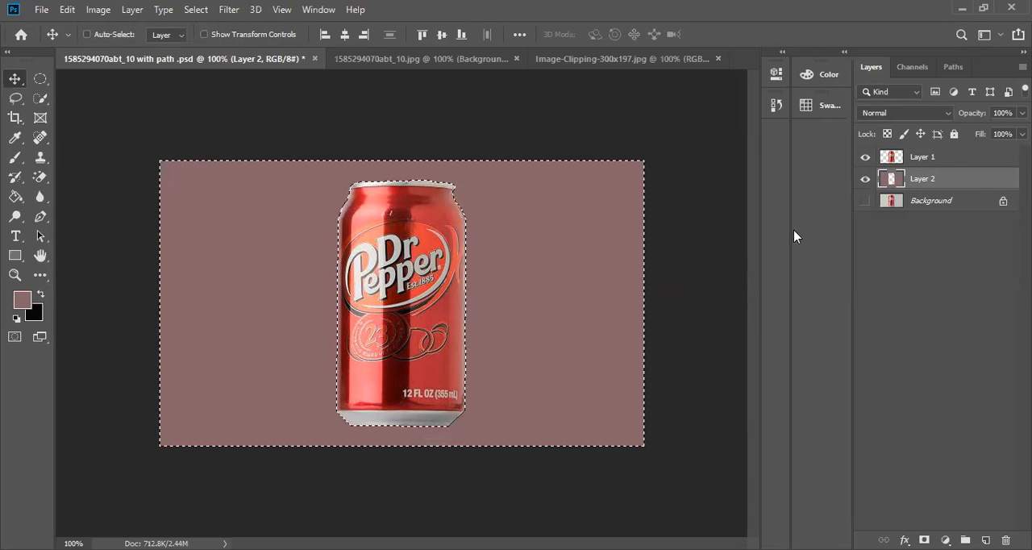
Show the Background layer again and clear the selection around the can.
click(865, 205)
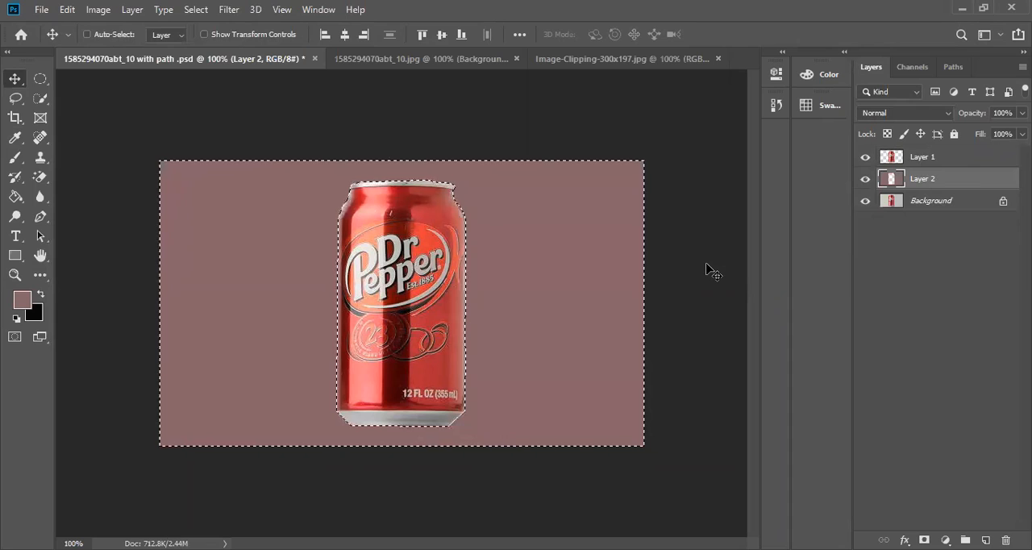
key(ctrl)
key(ctrl+d)
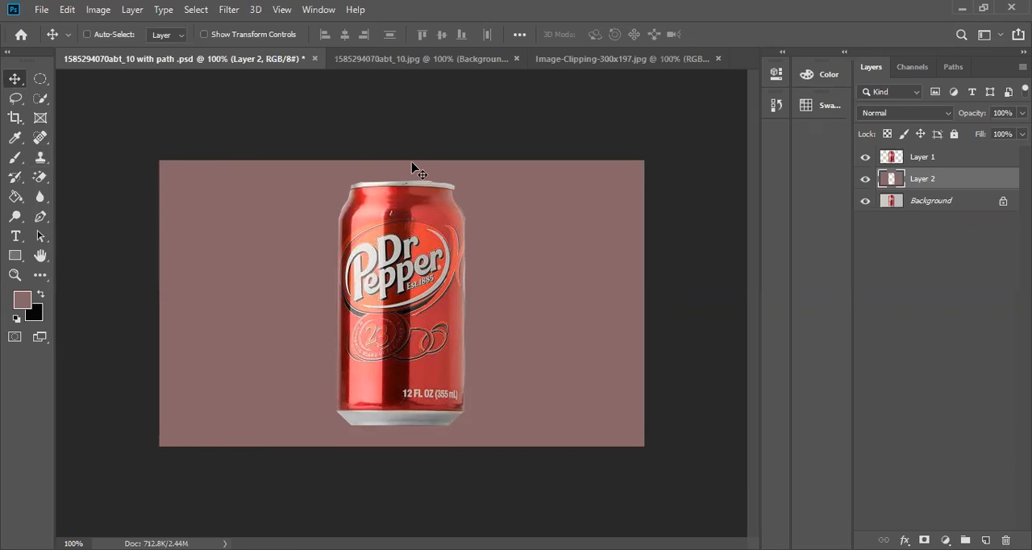
Try moving the colored fill on Layer 2 slightly and bring it back over the canvas.
mouse_move(411, 162)
mouse_down()
mouse_move(612, 190)
mouse_move(414, 164)
mouse_up()
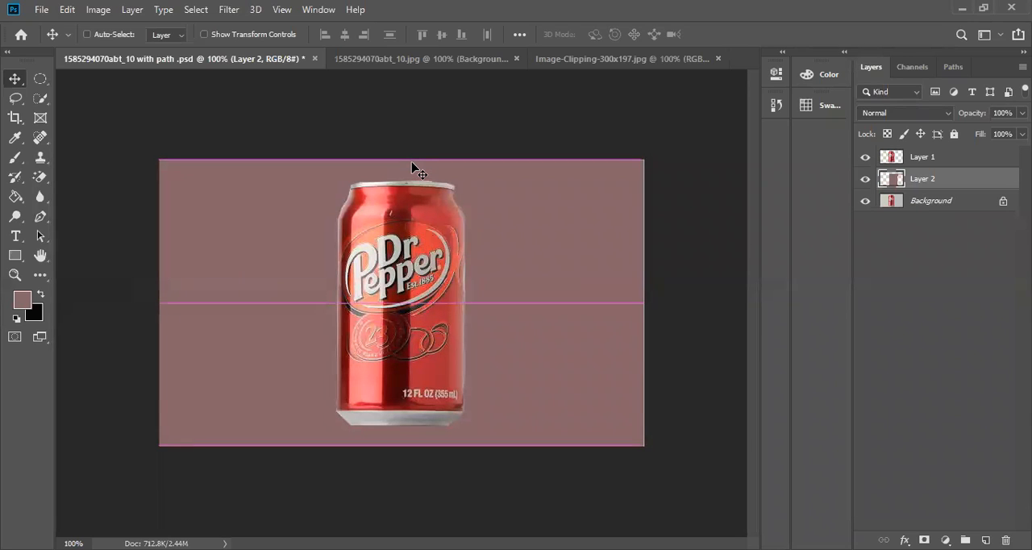
click(970, 153)
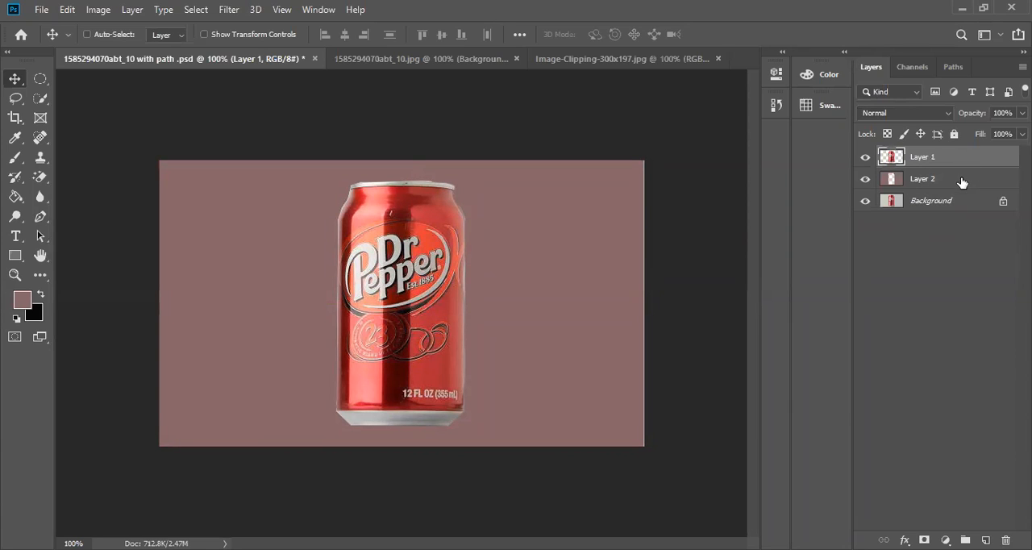
click(961, 180)
mouse_move(403, 258)
mouse_down()
mouse_move(602, 286)
mouse_move(452, 235)
mouse_move(423, 258)
mouse_move(382, 258)
mouse_move(403, 258)
mouse_up()
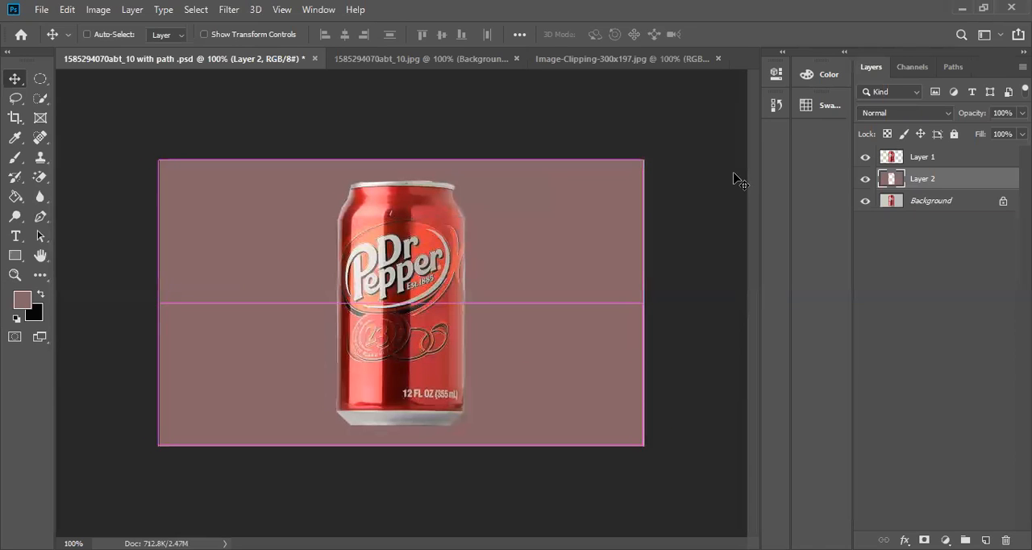
Move the can cutout on Layer 1 to the left of the original can, and across to the canvas's right edge.
click(961, 157)
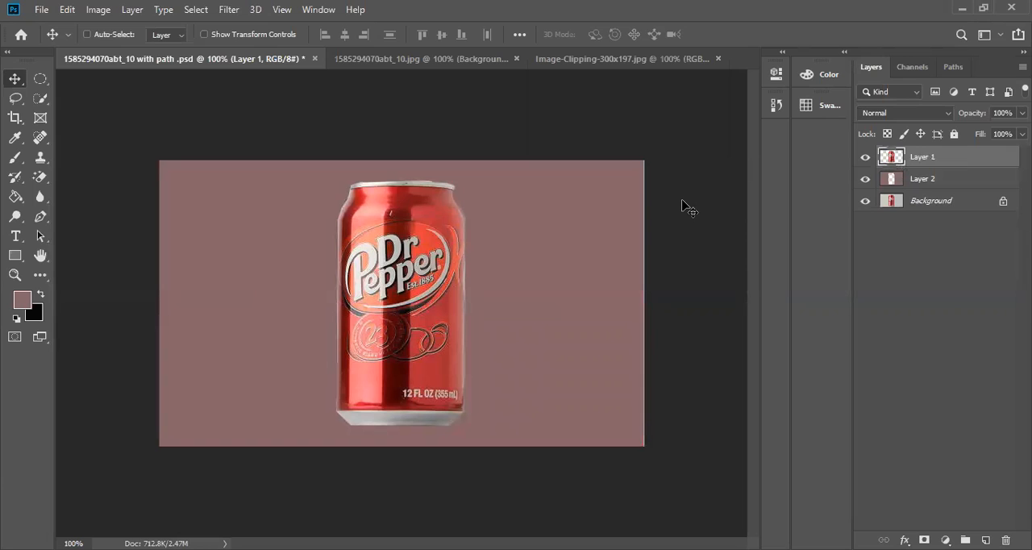
drag(374, 283, 242, 289)
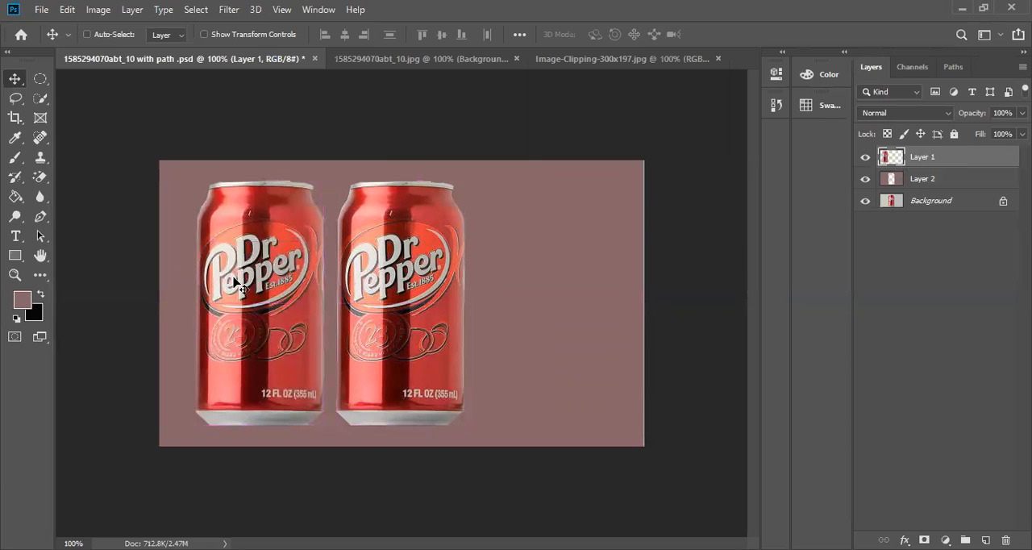
drag(363, 295, 572, 248)
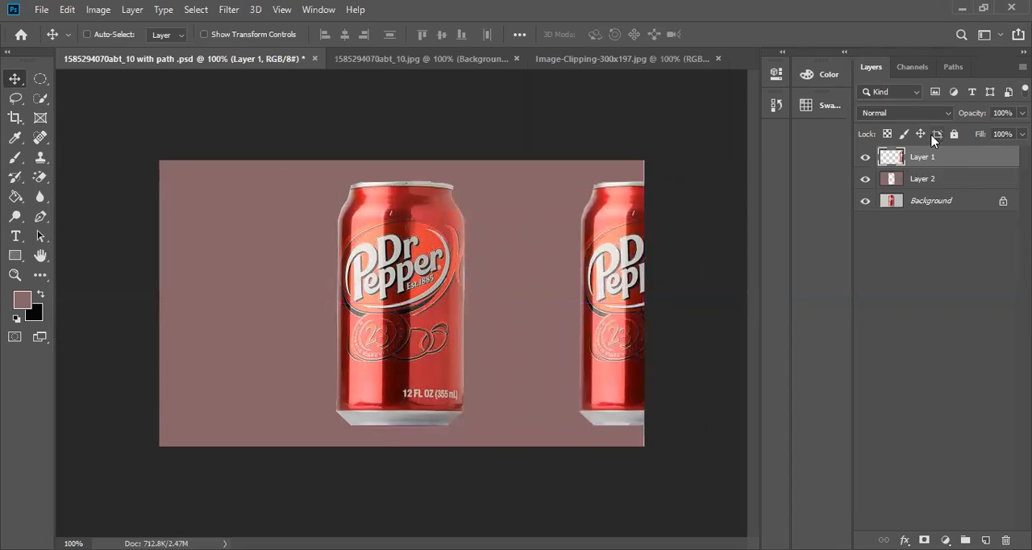
Delete Layer 2 with its colored fill.
click(927, 184)
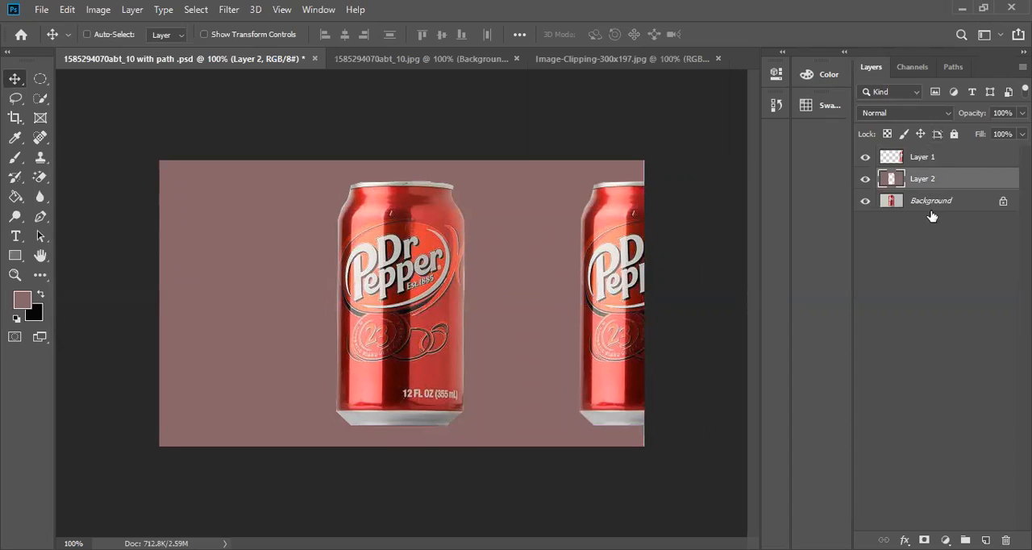
click(931, 202)
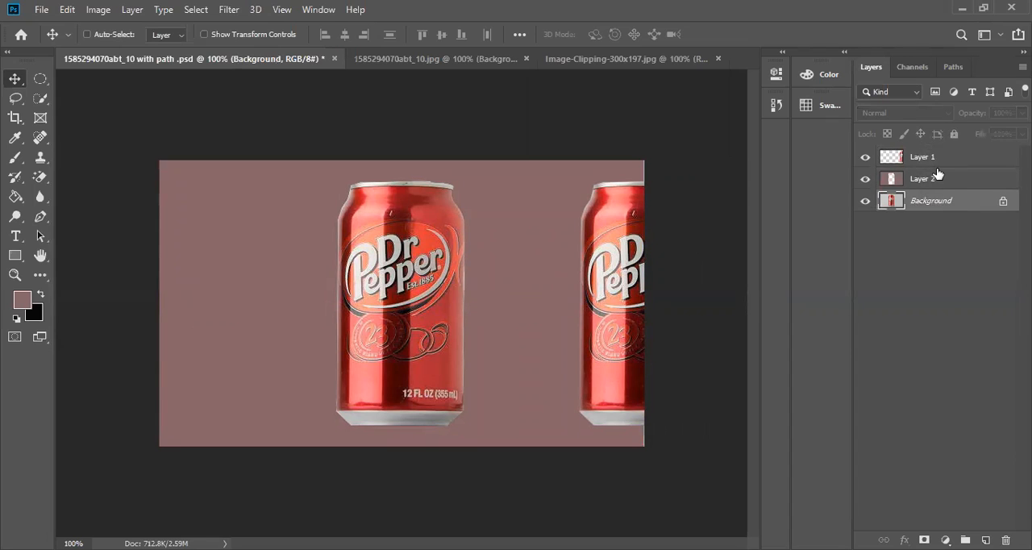
click(936, 179)
key(Delete)
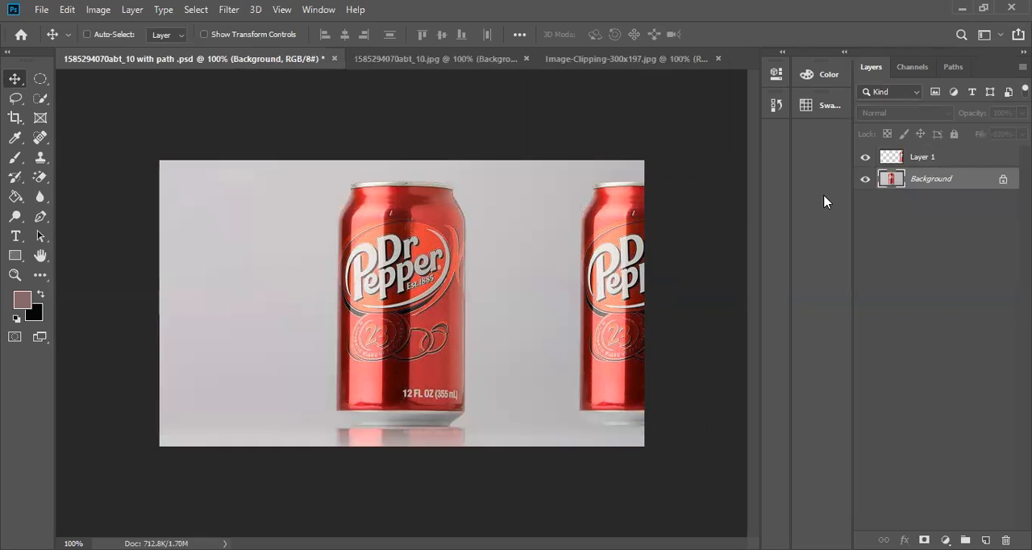
Hide the Background layer and reposition the Layer 1 can cutout toward the lower left of the canvas.
click(959, 158)
drag(667, 253, 425, 253)
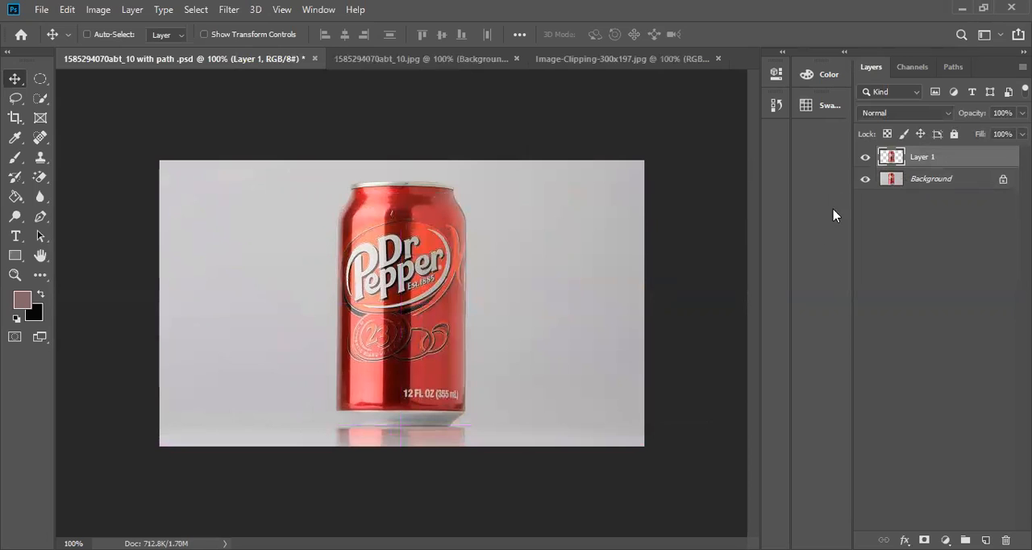
click(865, 179)
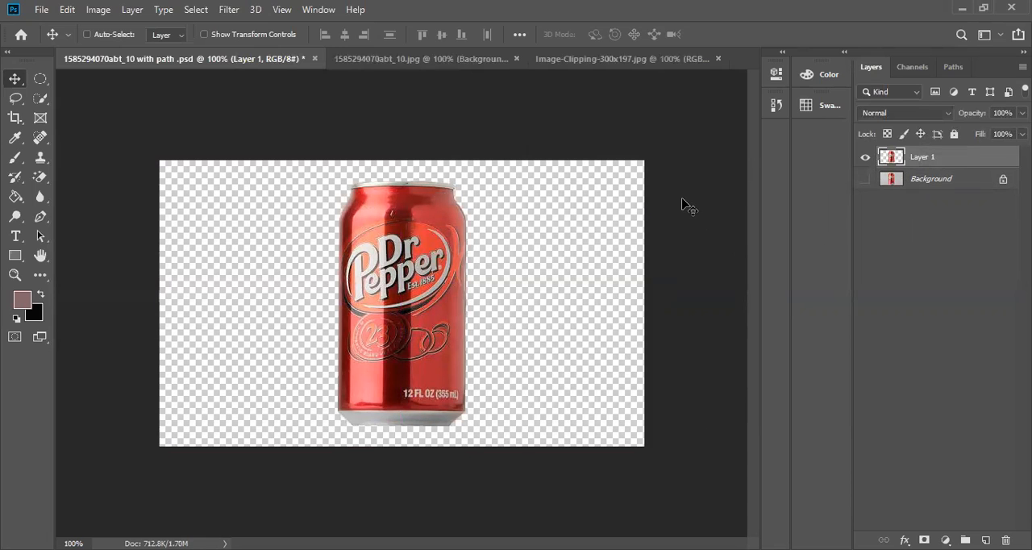
drag(428, 222, 355, 244)
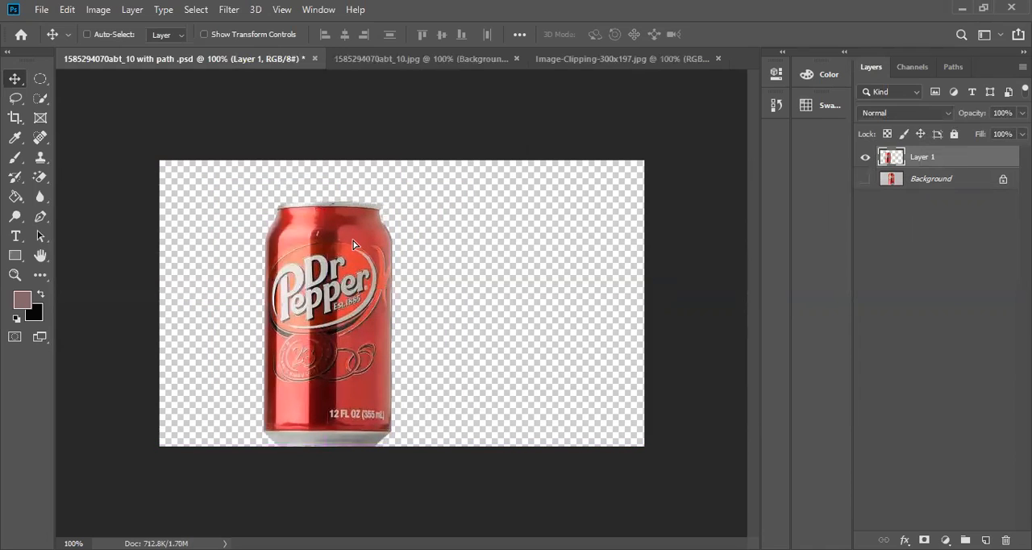
Add a new layer directly above the Background layer and fill it with the black background color.
click(930, 180)
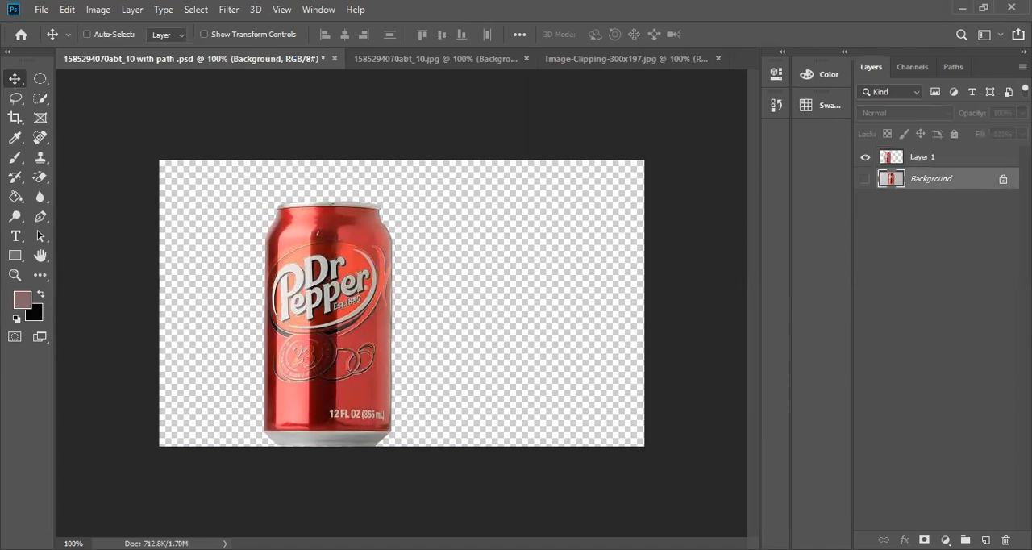
click(985, 539)
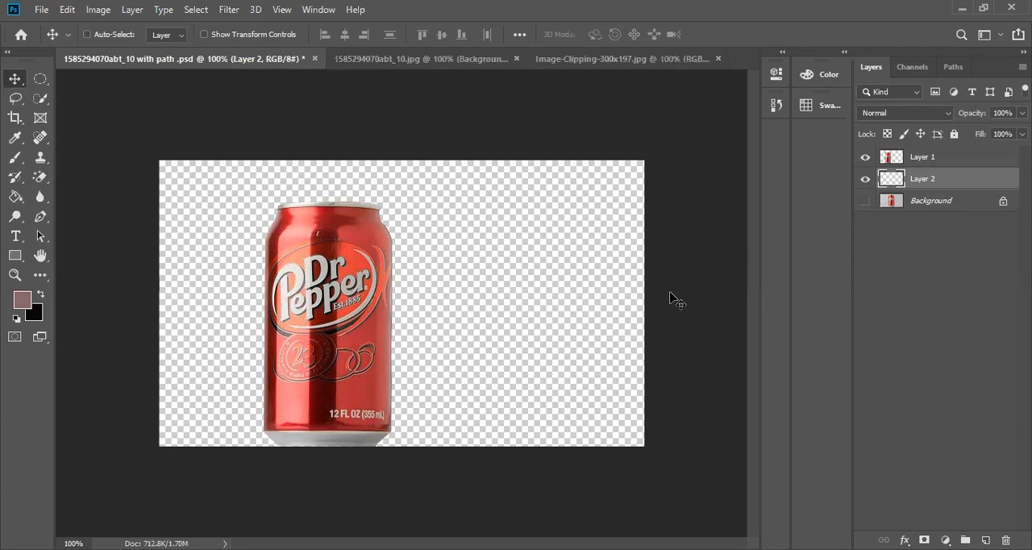
key(ctrl)
key(ctrl+plus)
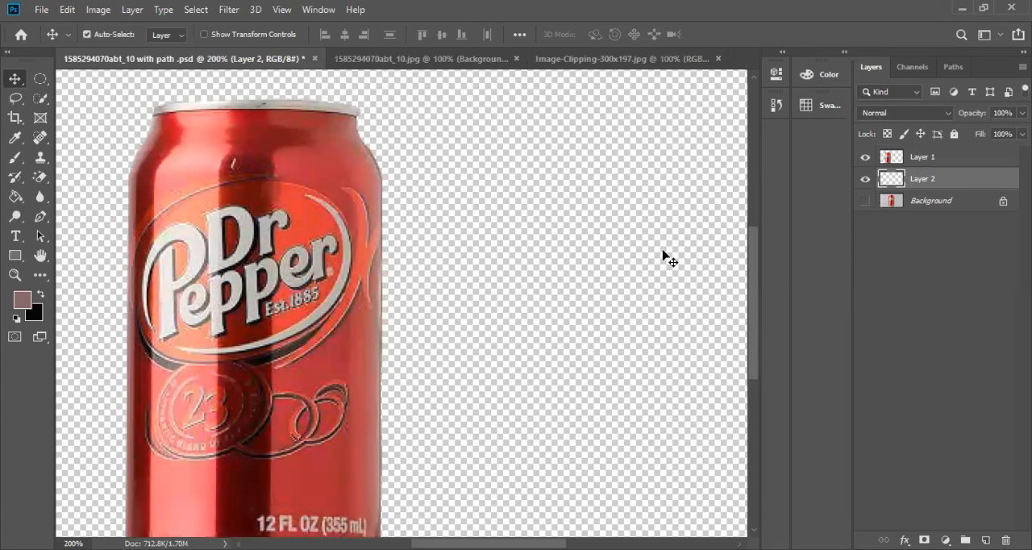
key(ctrl+BackSpace)
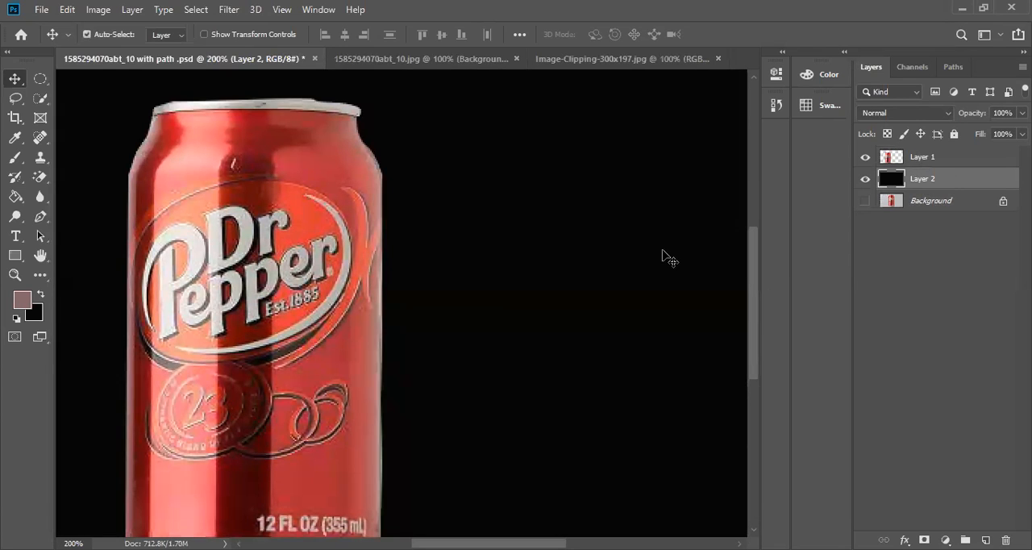
key(ctrl+plus)
key(ctrl+minus)
key(ctrl+minus)
key(ctrl+minus)
key(ctrl+minus)
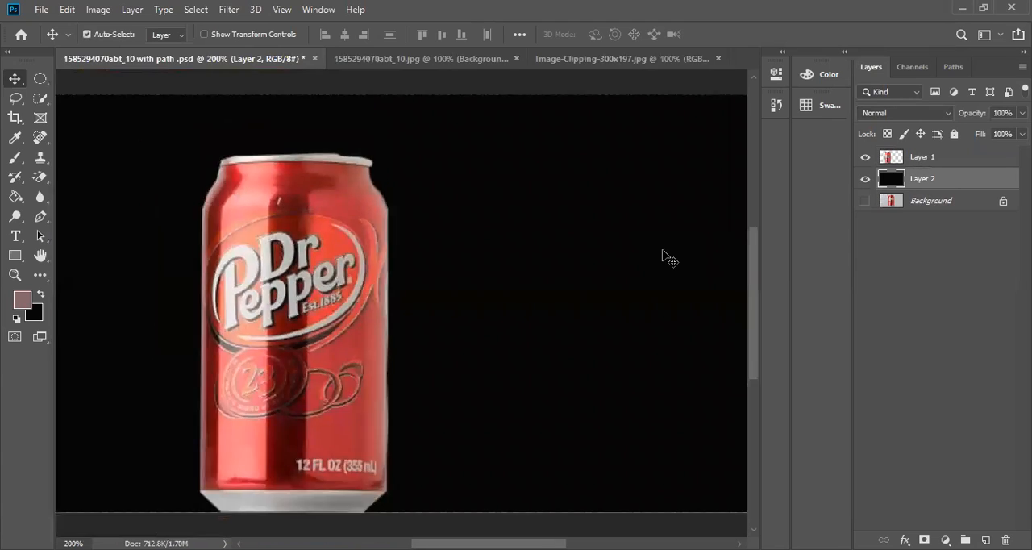
key(ctrl+plus)
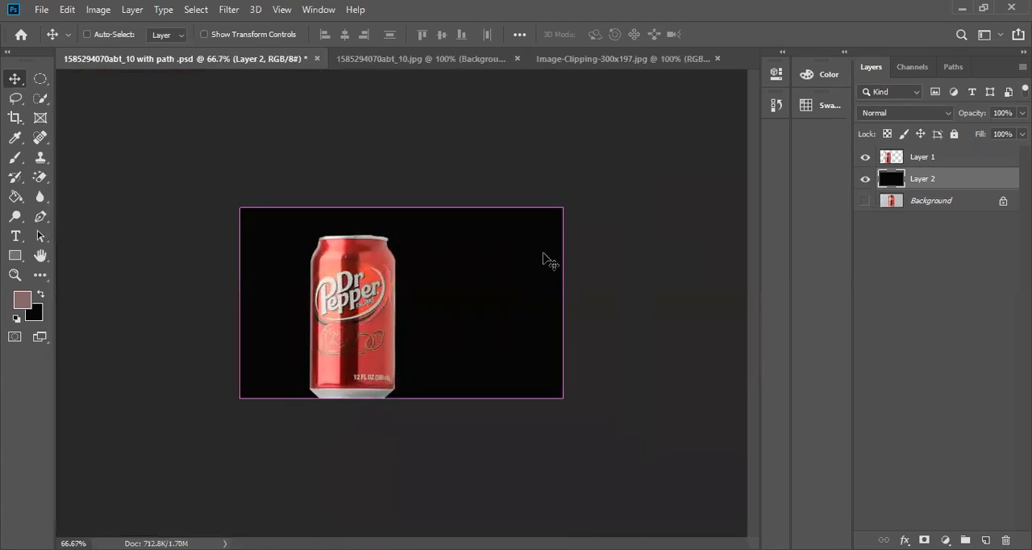
Move the can cutout on Layer 1 to the center of the black backdrop.
drag(369, 321, 357, 278)
click(953, 160)
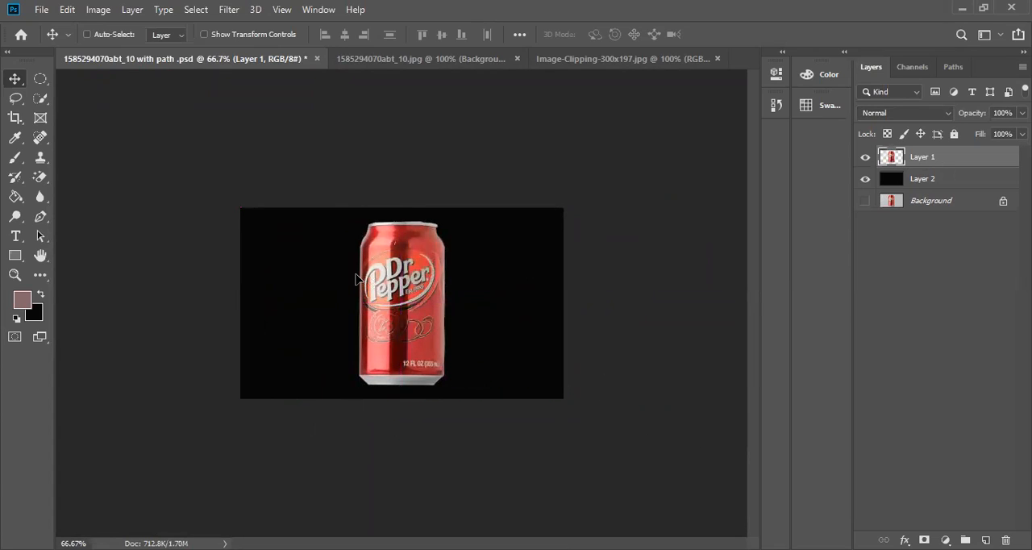
scroll(357, 278, up, 2)
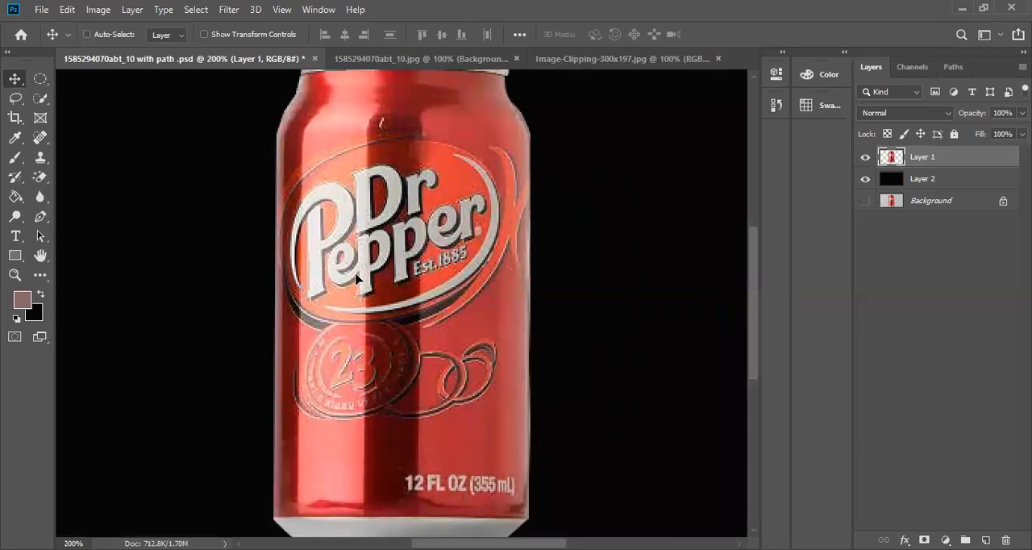
scroll(357, 278, down, 1)
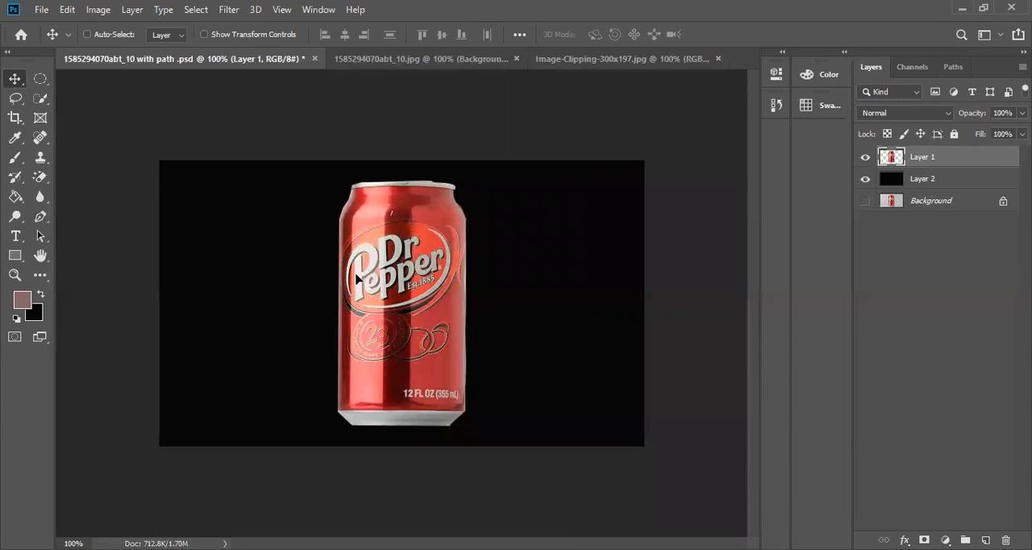
Move the can cutout to the canvas's right edge, and try shifting the black Layer 2 slightly.
drag(369, 341, 567, 331)
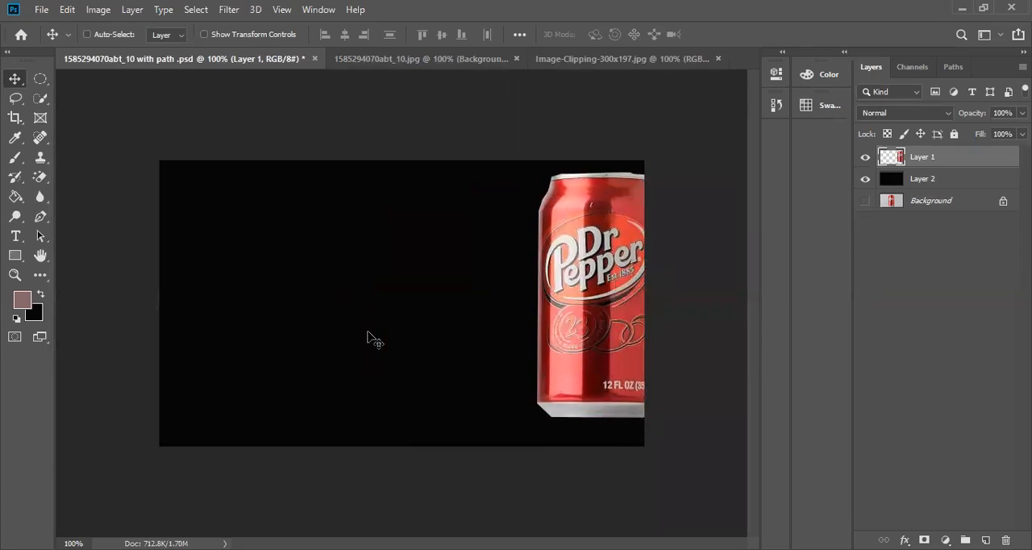
click(964, 183)
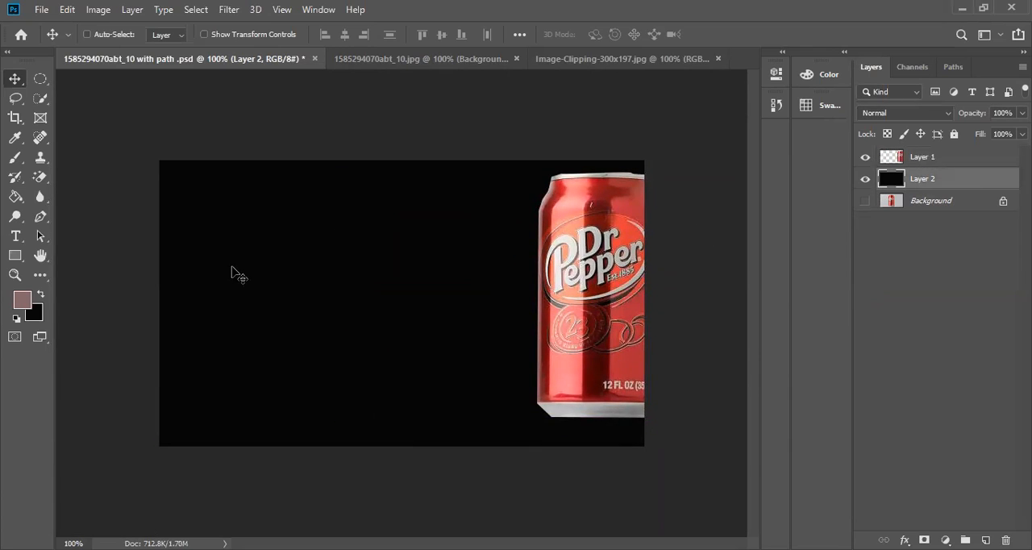
mouse_move(360, 283)
mouse_down()
mouse_move(212, 269)
mouse_move(362, 286)
mouse_up()
click(917, 164)
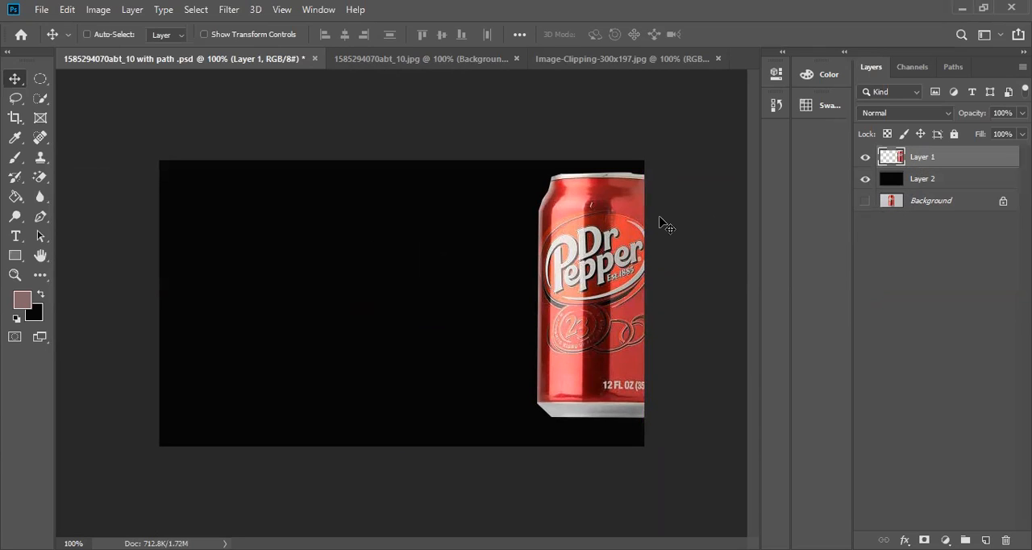
Move the can cutout across the black backdrop, show the Background layer, and place the can just above the canvas center.
drag(659, 223, 227, 259)
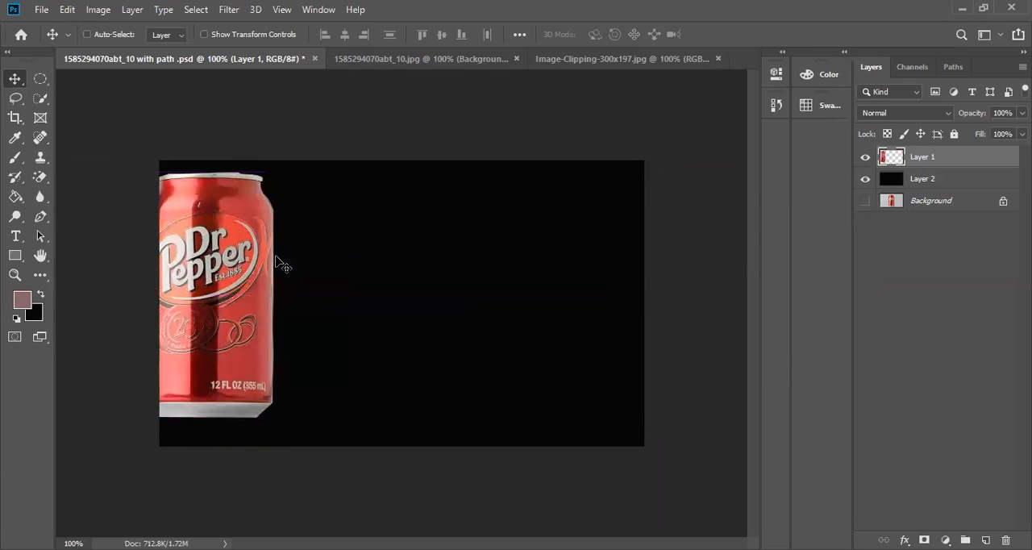
drag(201, 299, 395, 307)
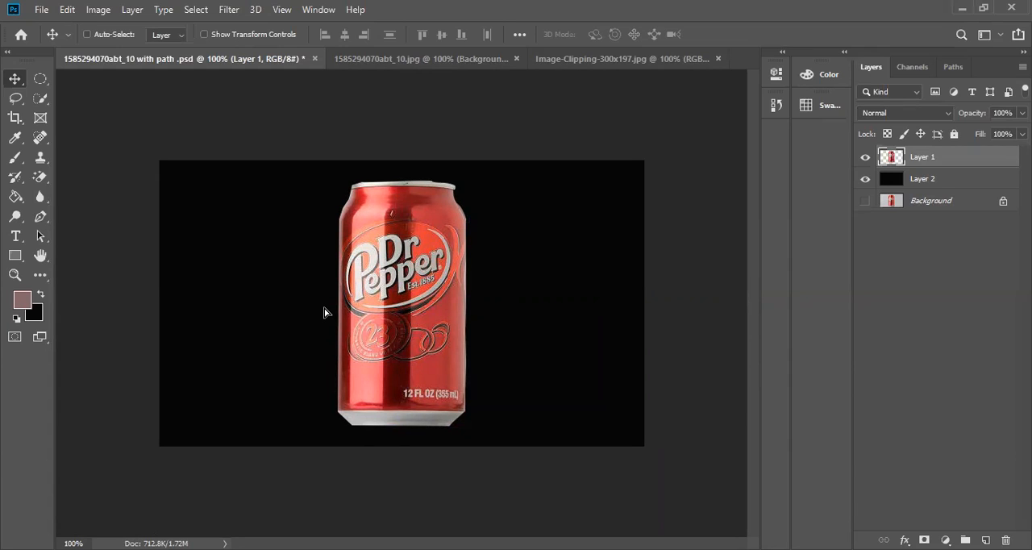
drag(324, 312, 361, 266)
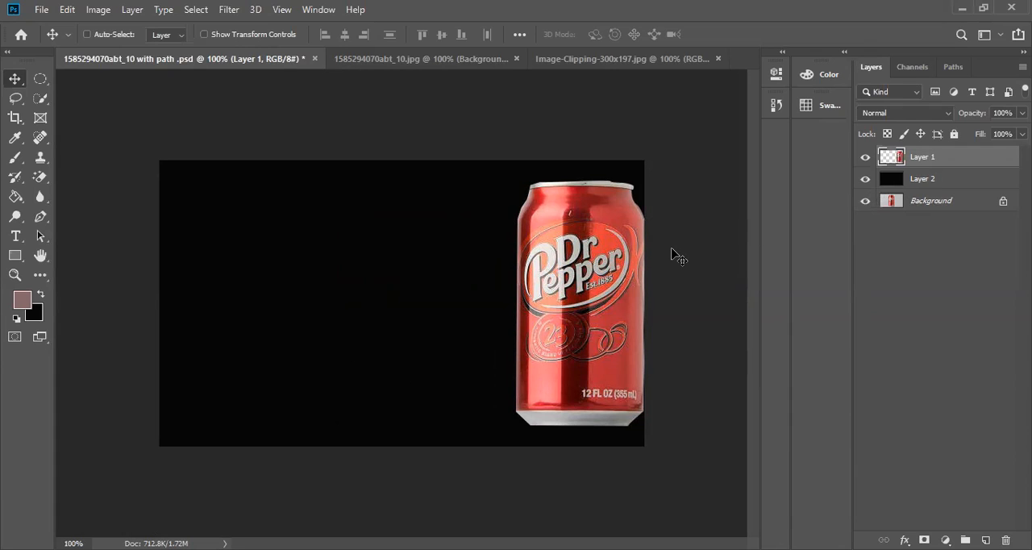
drag(677, 256, 513, 247)
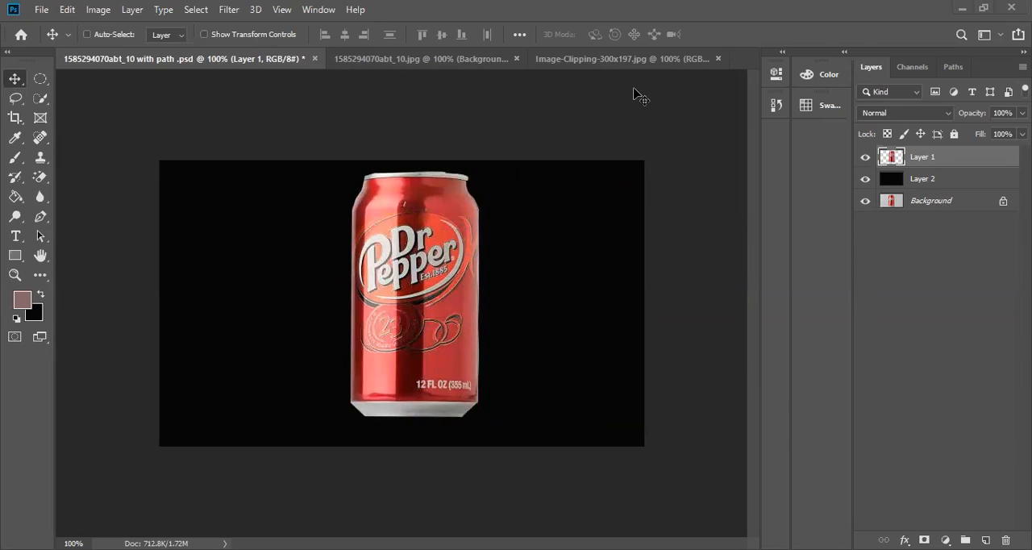
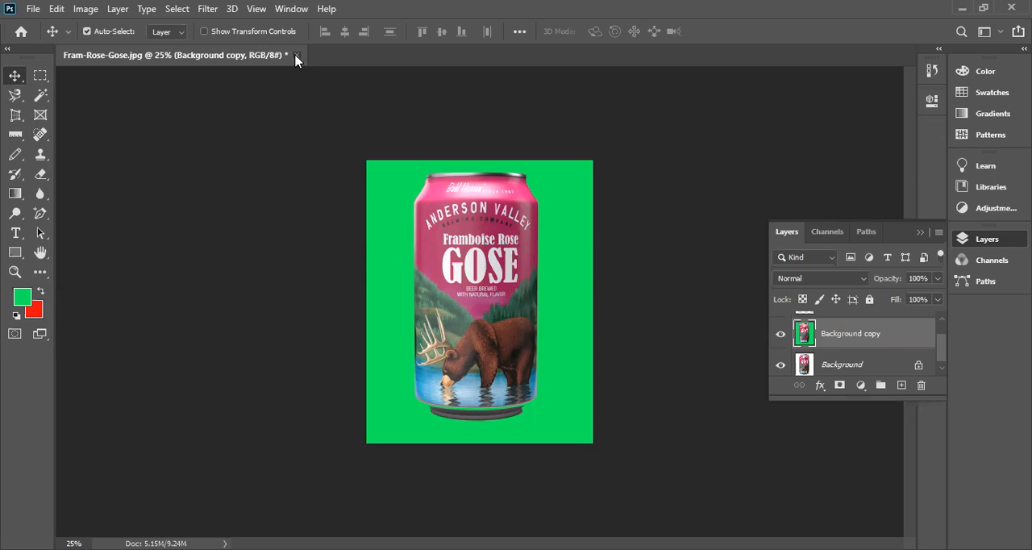
Close the green-backed can document without saving and reopen the original Fram-Rose-Gose image from the Desktop.
click(509, 219)
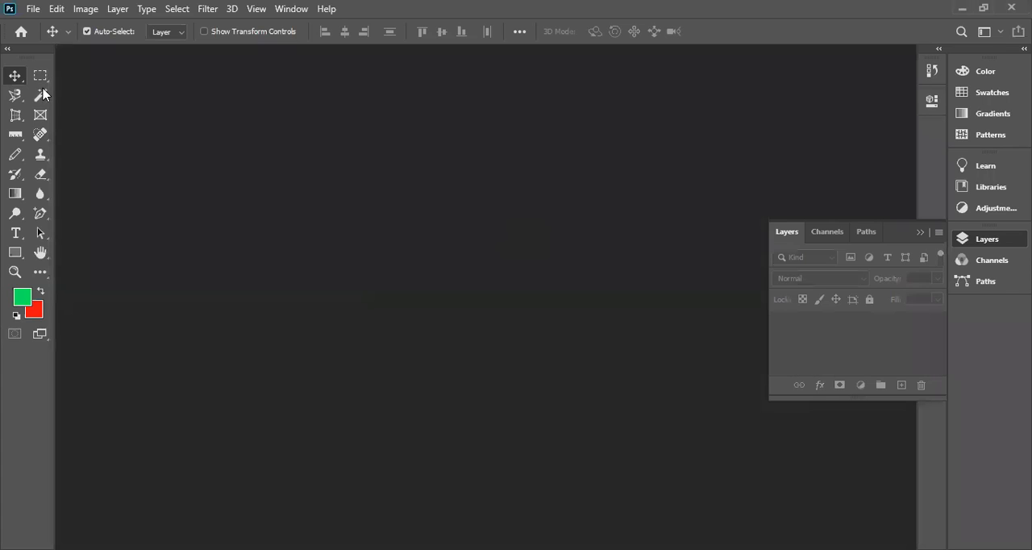
click(34, 9)
click(50, 38)
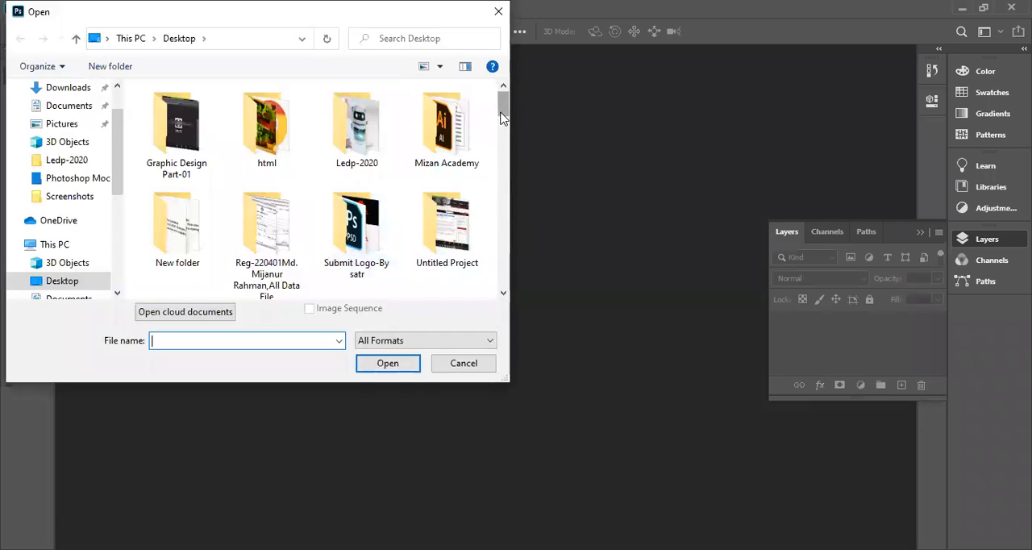
drag(501, 117, 508, 177)
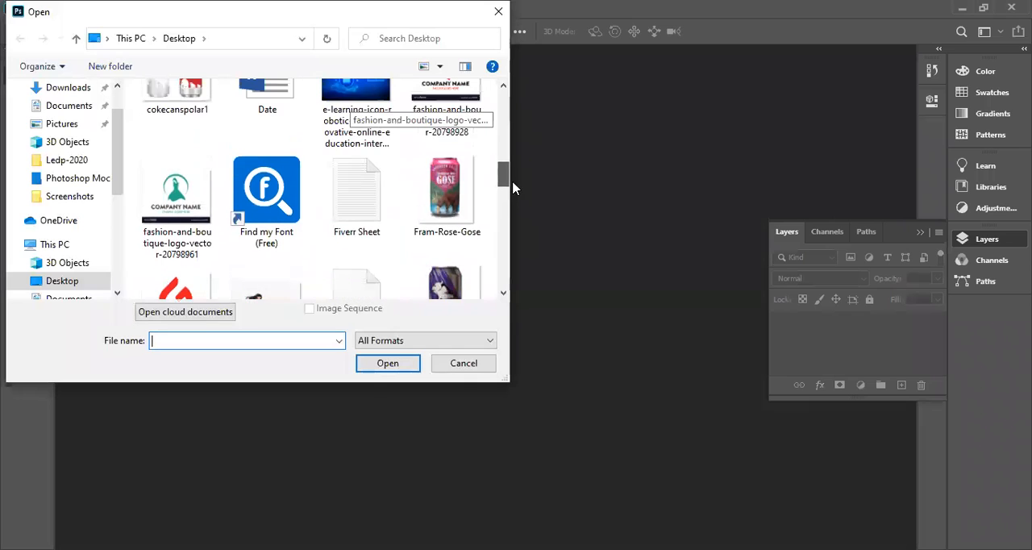
click(427, 208)
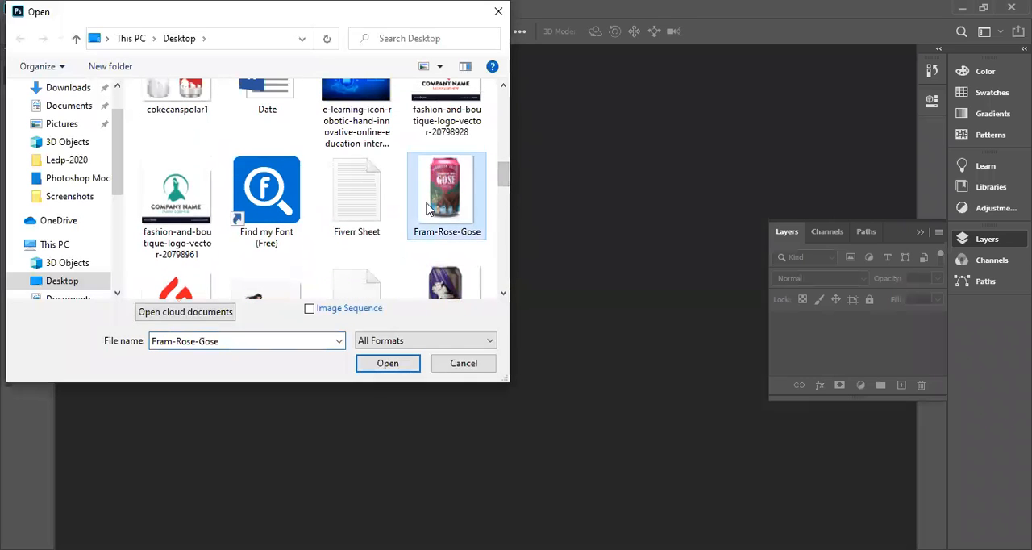
click(393, 365)
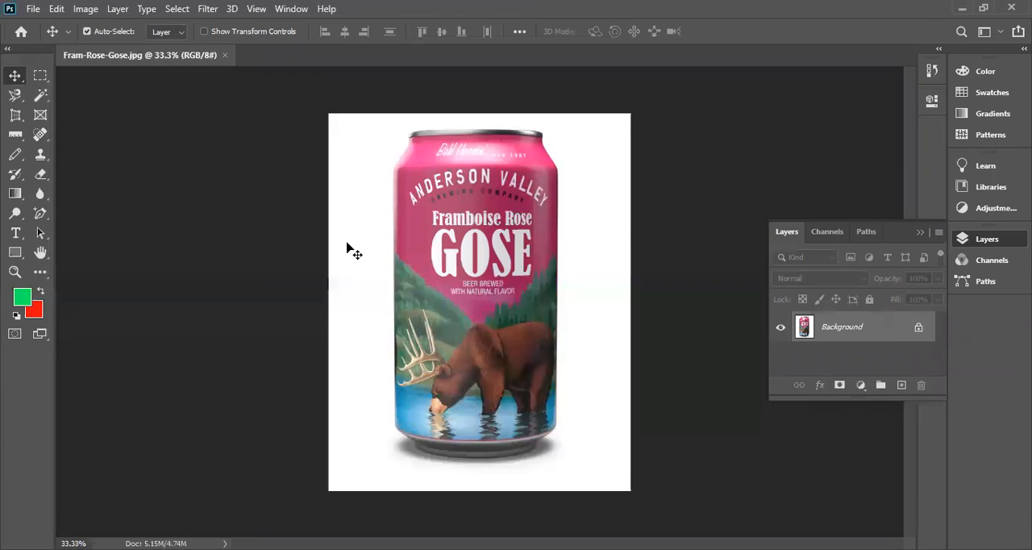
Select the white area around the can with the Magic Wand and fill it with the green foreground color on the Background layer.
click(40, 96)
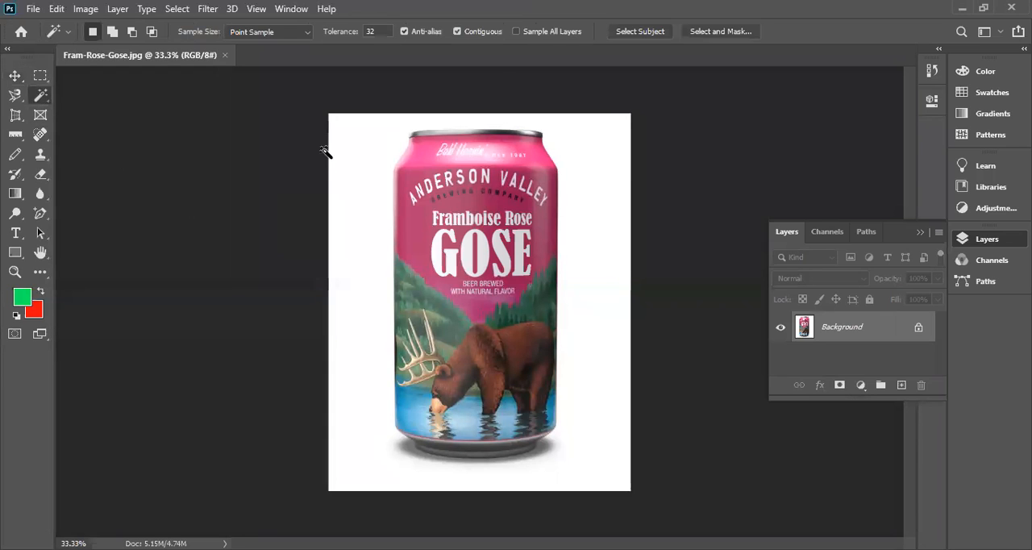
click(340, 142)
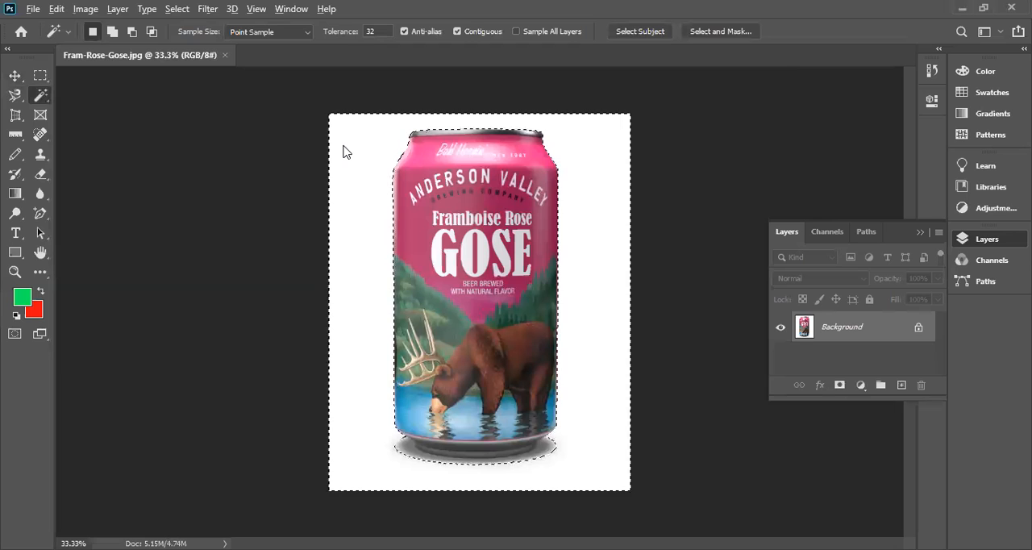
key(alt+BackSpace)
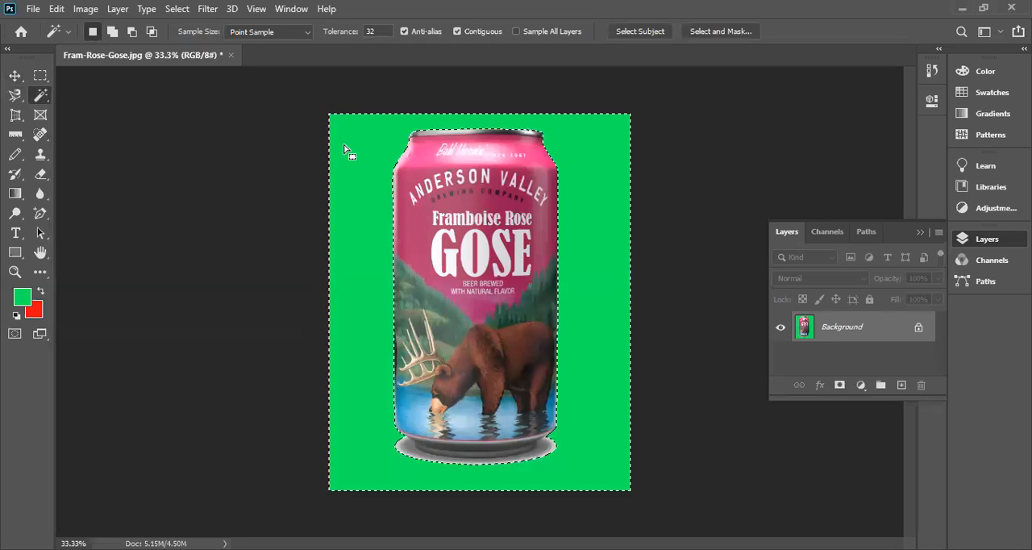
Duplicate the green-filled Background layer under the default name Background copy.
right_click(869, 334)
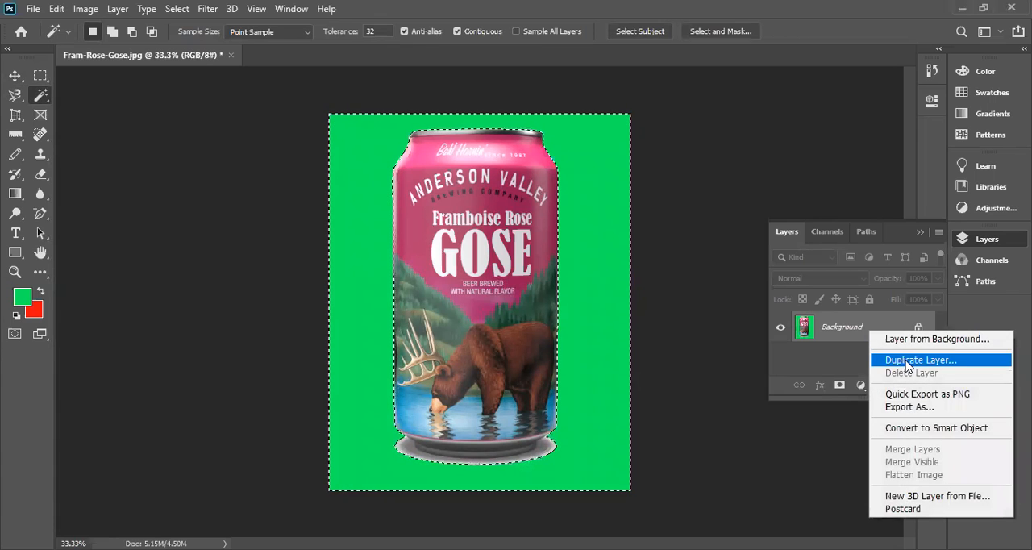
click(907, 361)
key(Return)
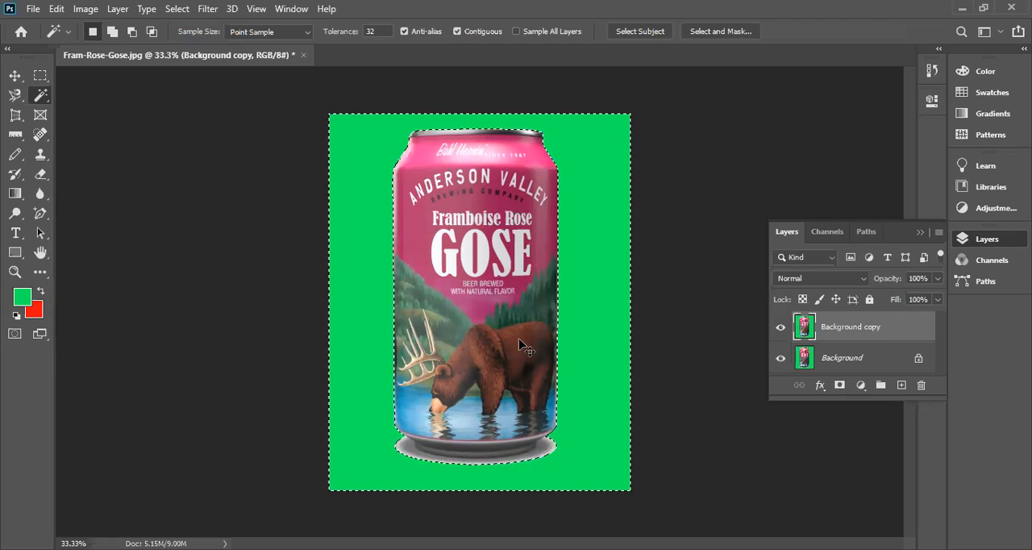
Undo the layer duplication, the green fill and the Magic Wand selection.
key(ctrl+z)
key(ctrl+z)
key(ctrl+z)
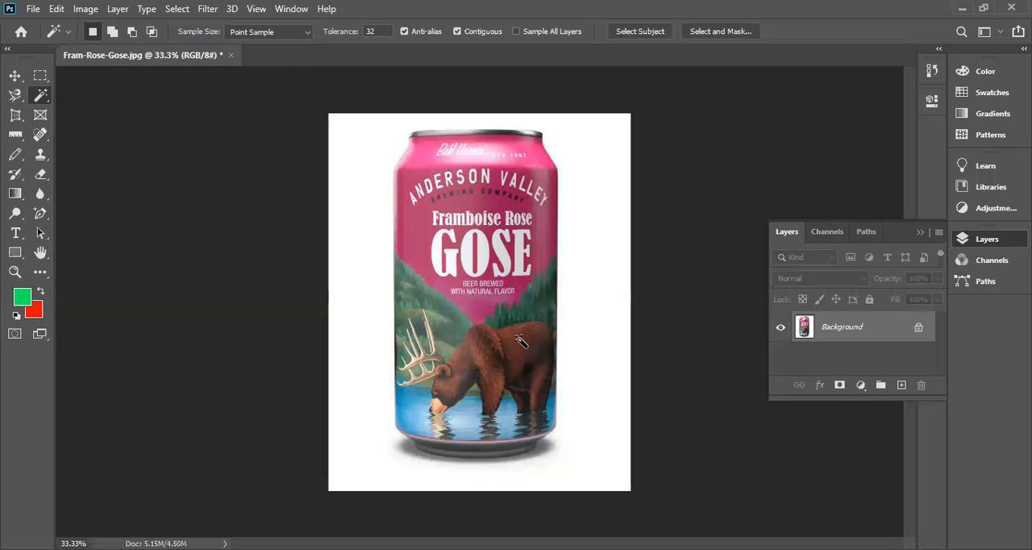
Duplicate the original Background layer as Background copy within the Fram-Rose-Gose document.
click(15, 75)
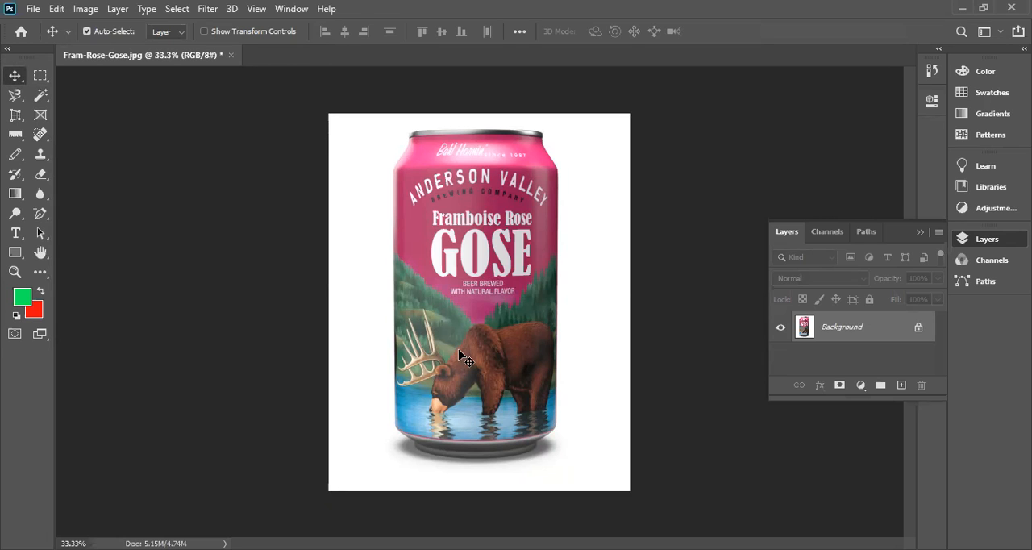
right_click(835, 327)
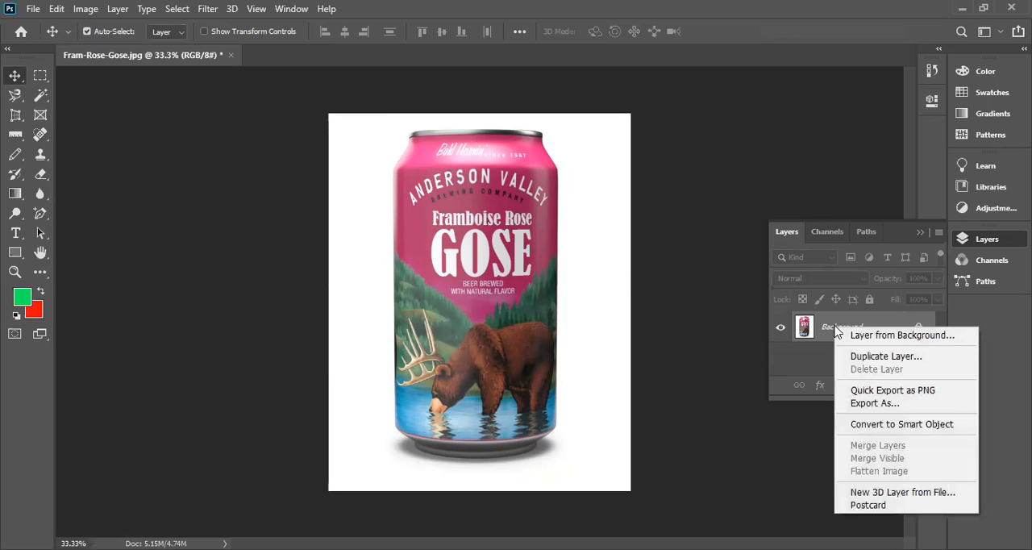
click(884, 357)
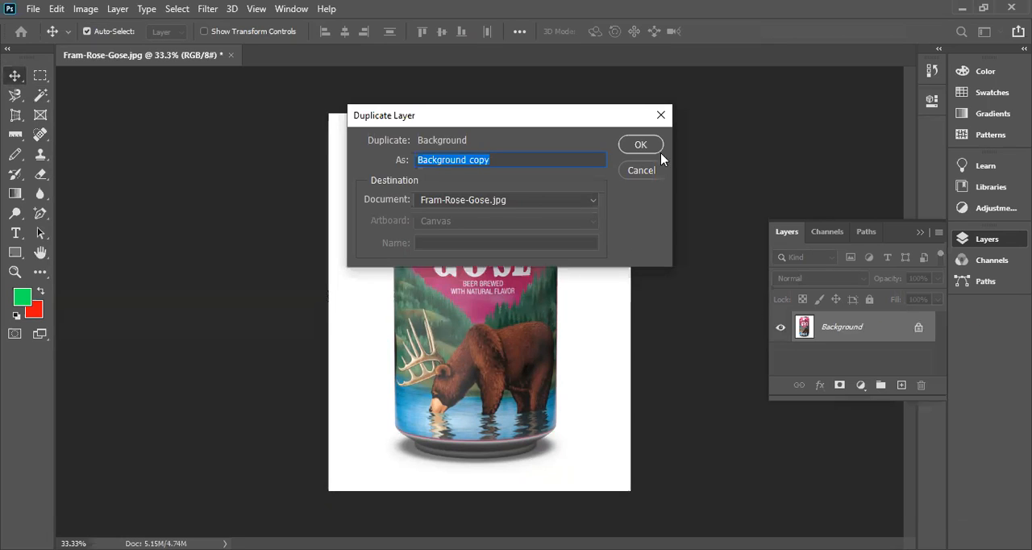
click(641, 145)
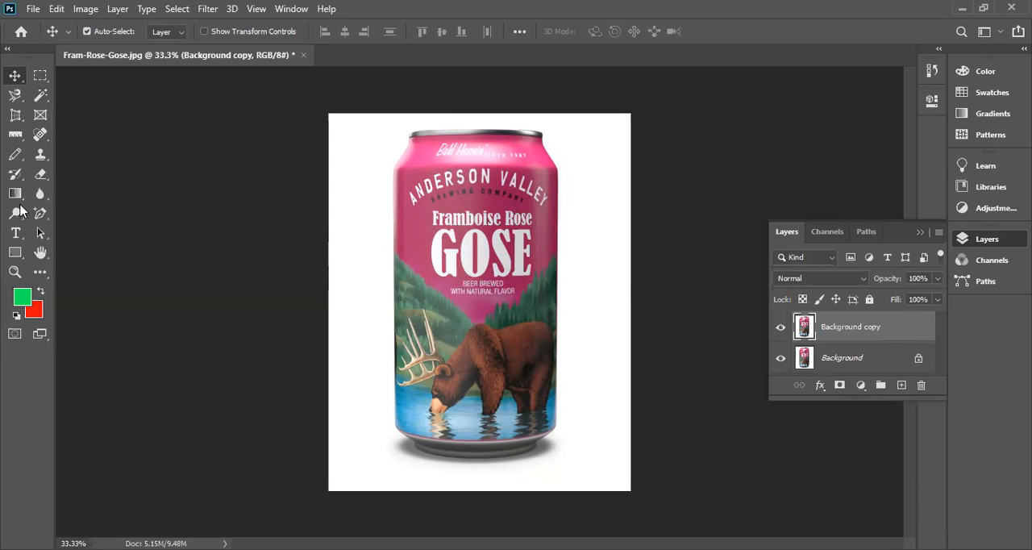
Select the white area around the can on Background copy with the Magic Wand and fill it with the green foreground color.
click(40, 97)
click(360, 152)
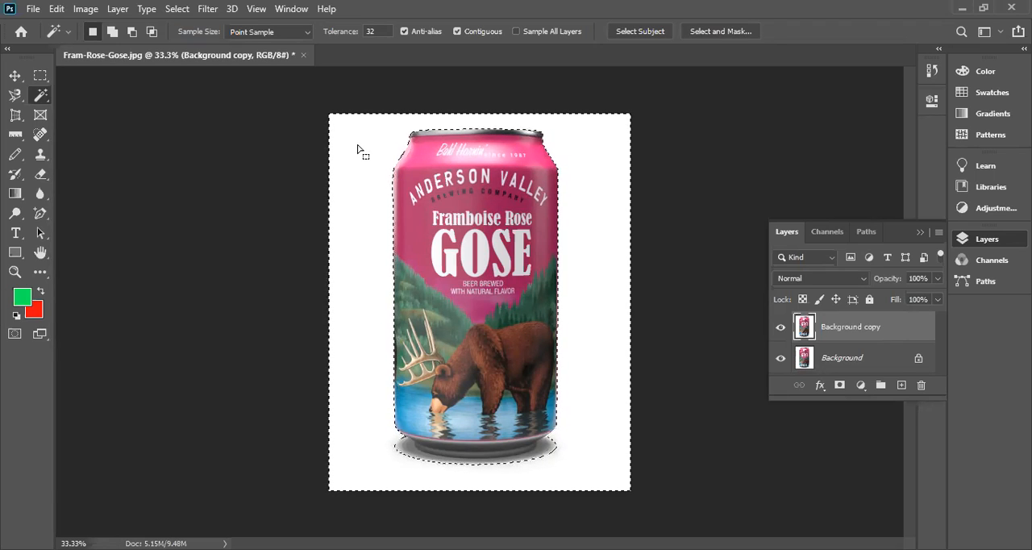
click(868, 233)
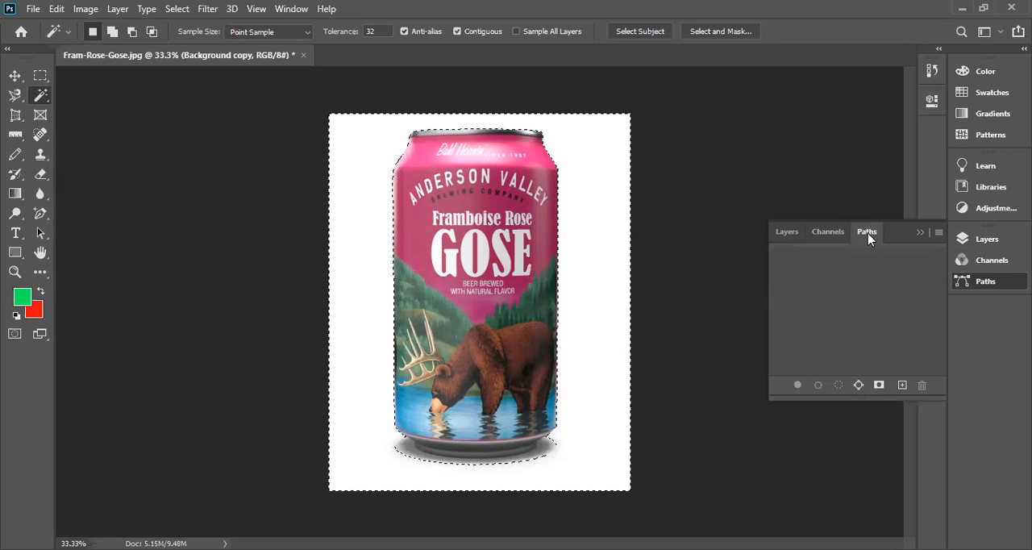
click(787, 233)
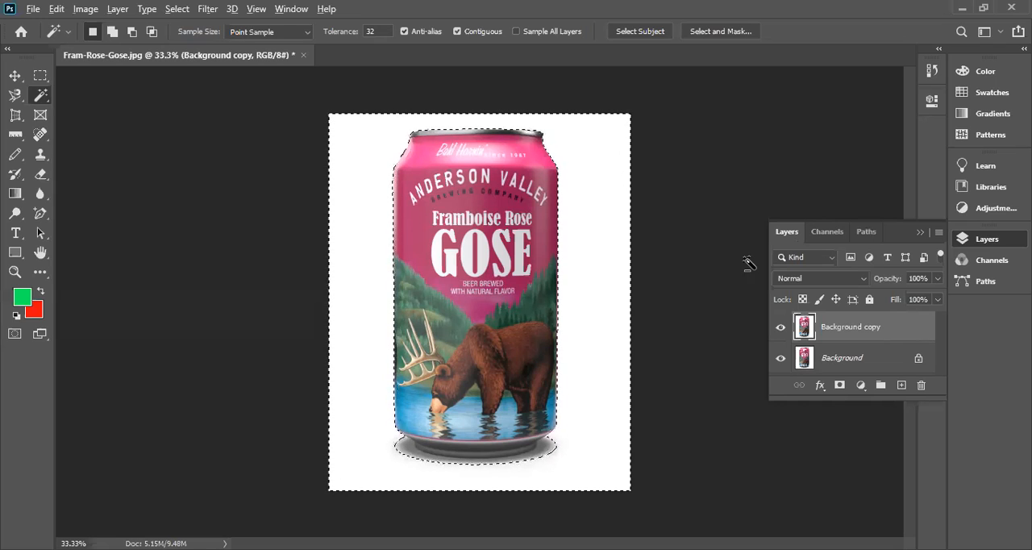
key(alt+BackSpace)
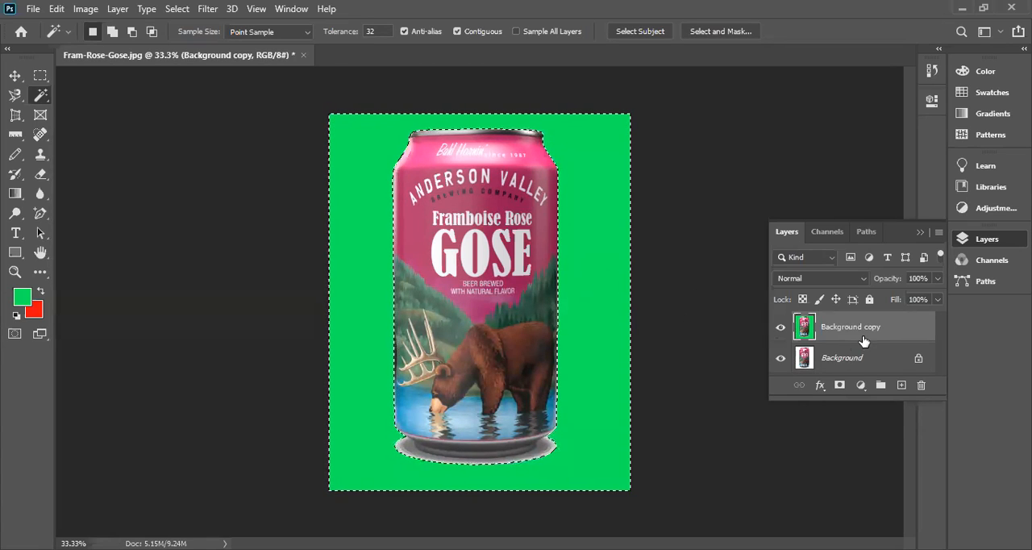
Add a new empty layer directly above Background copy and switch to the Move tool.
click(901, 384)
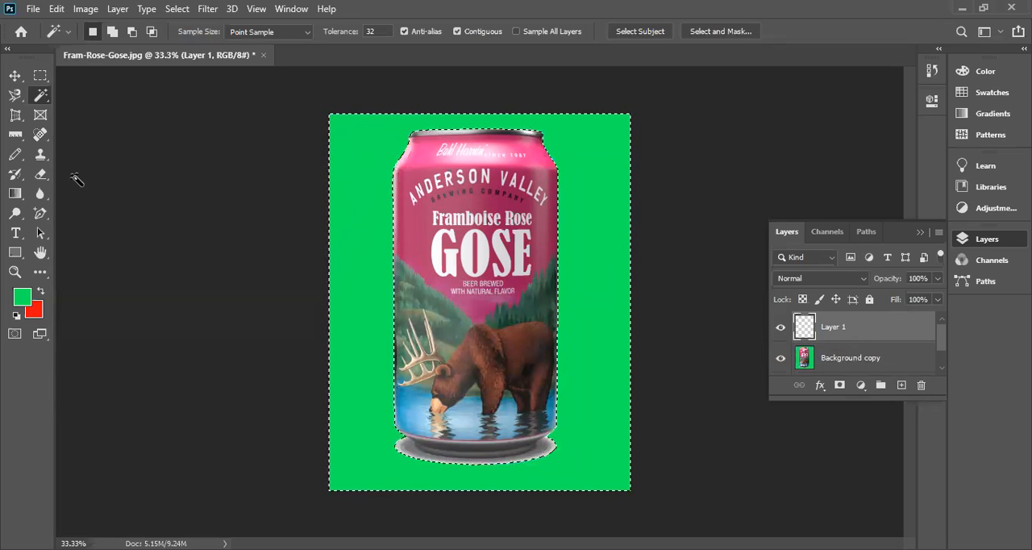
click(15, 78)
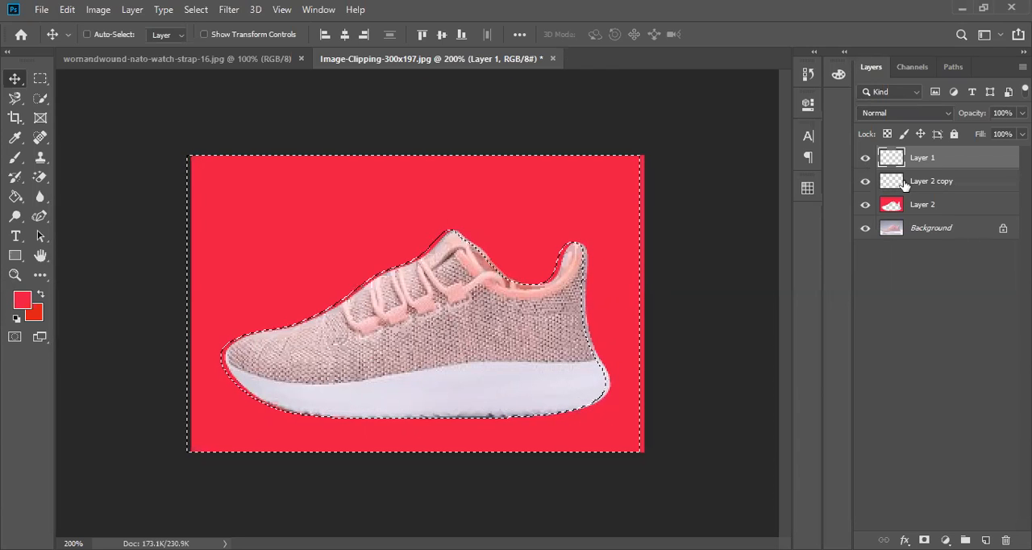
In the shoe document, try shifting empty Layer 1, and test-move the red Layer 2 upward and back into place.
mouse_move(461, 323)
mouse_down()
mouse_move(454, 301)
mouse_move(424, 280)
mouse_move(456, 321)
mouse_up()
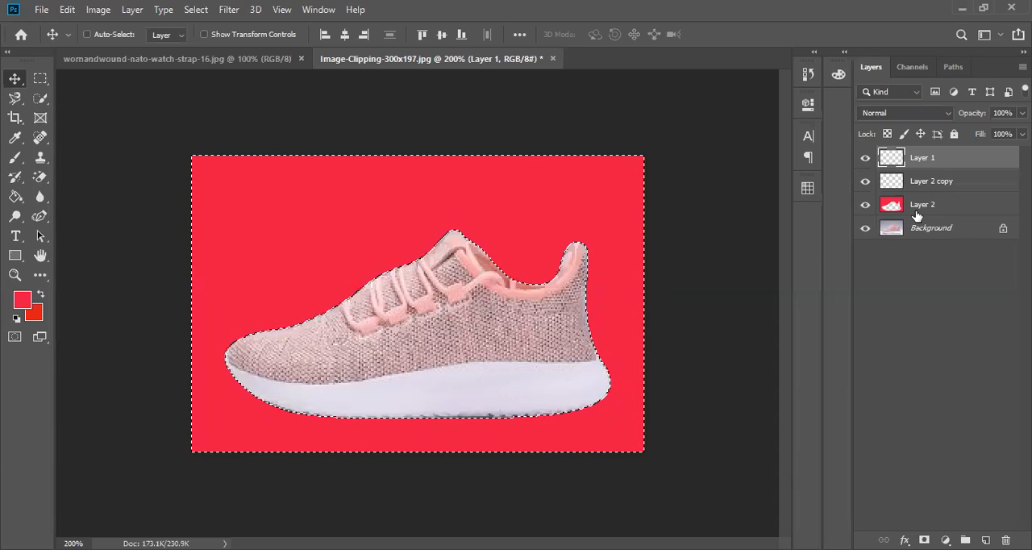
click(916, 214)
drag(501, 302, 486, 317)
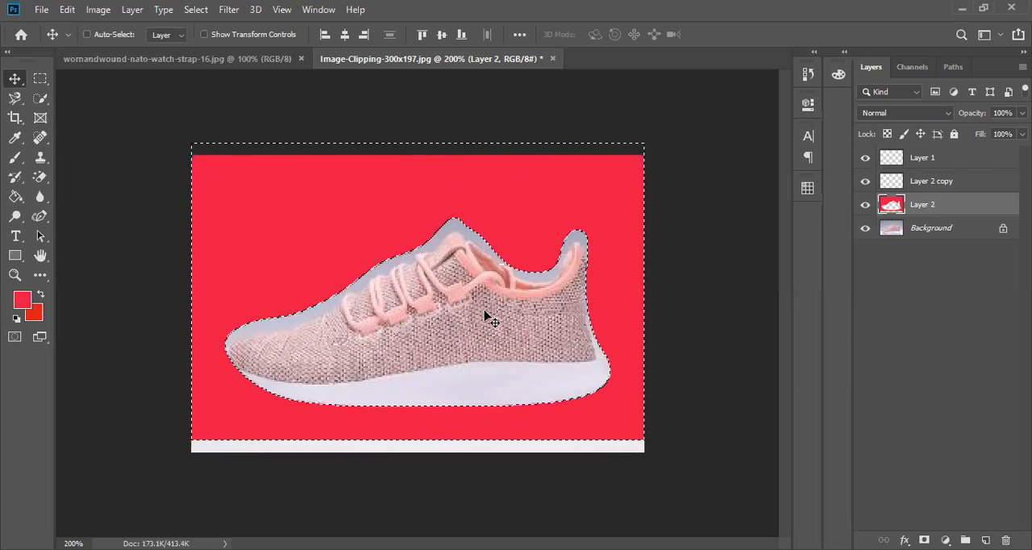
drag(486, 317, 487, 324)
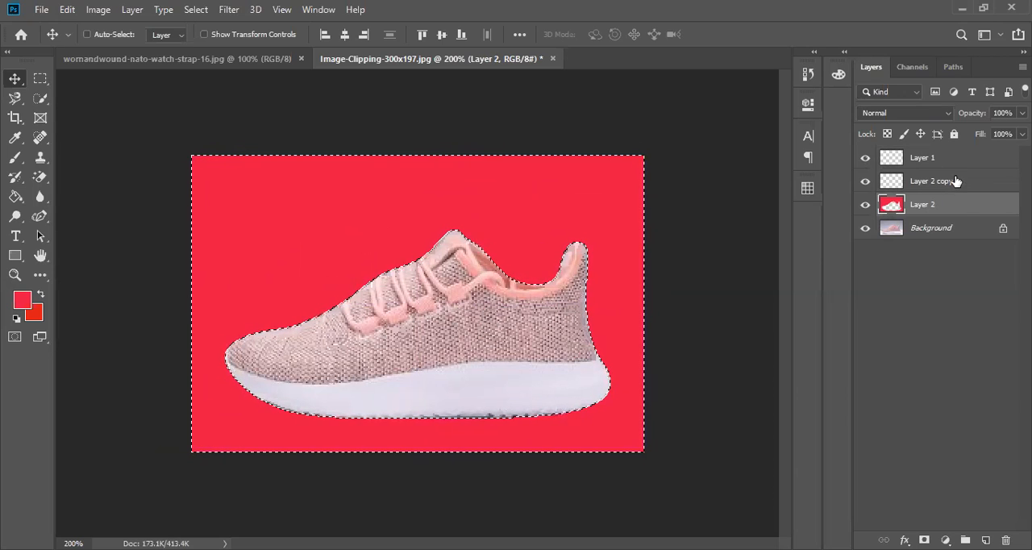
Try moving Layer 2 copy slightly right and up, and undo that move with Layer 2 selected.
click(955, 180)
mouse_move(376, 344)
mouse_down()
mouse_move(387, 320)
mouse_move(387, 341)
mouse_up()
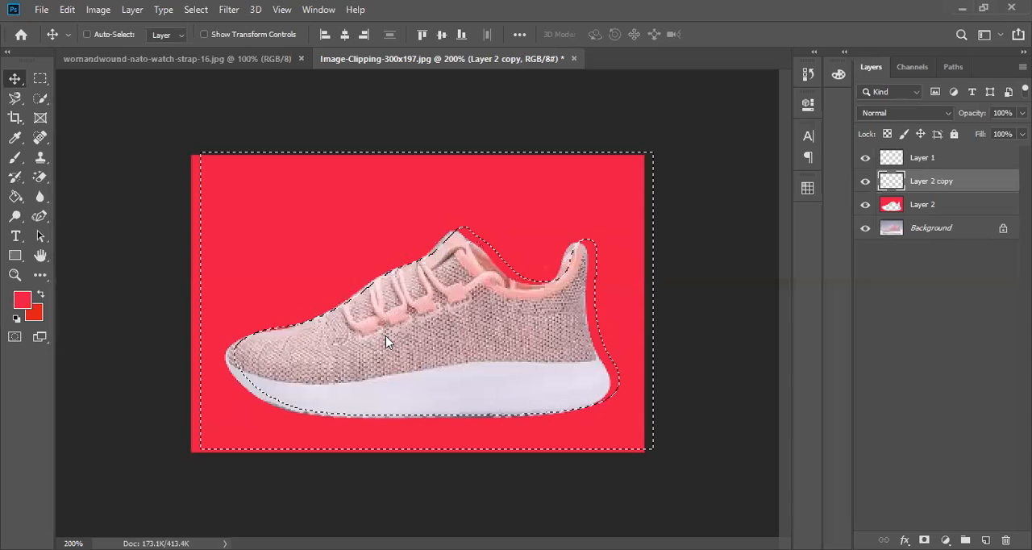
click(956, 203)
key(ctrl)
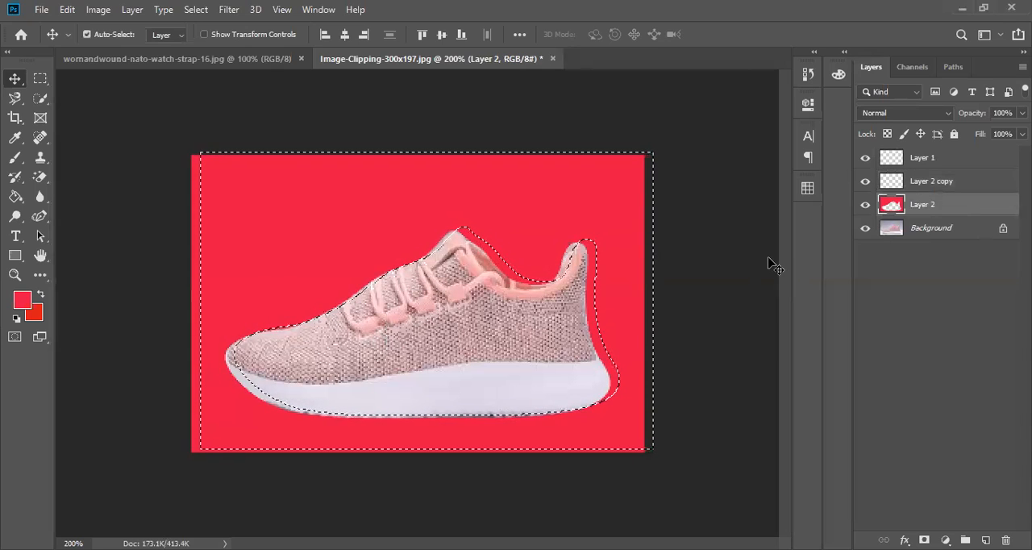
key(ctrl+z)
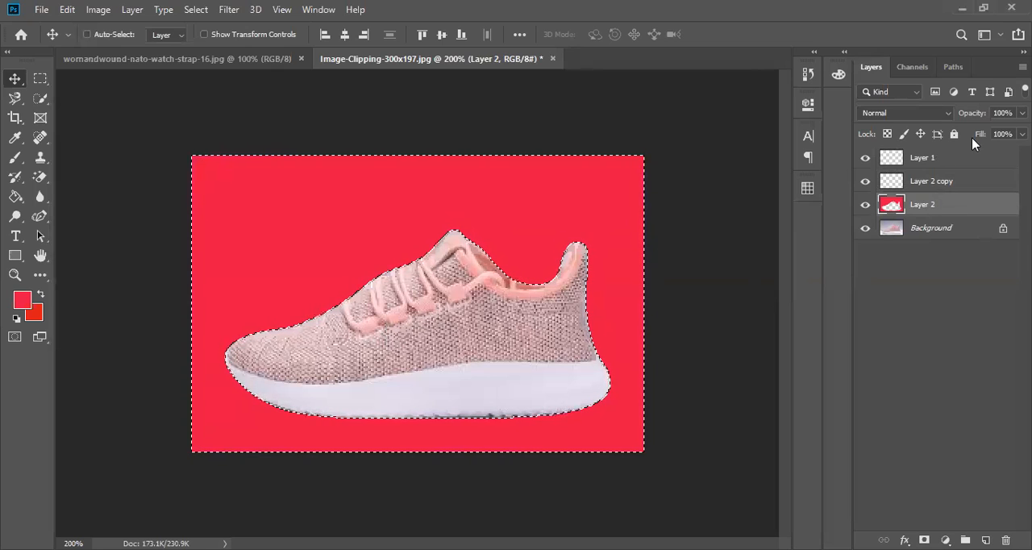
Check the shoe document's saved paths, return to its layers and select Layer 1.
click(959, 69)
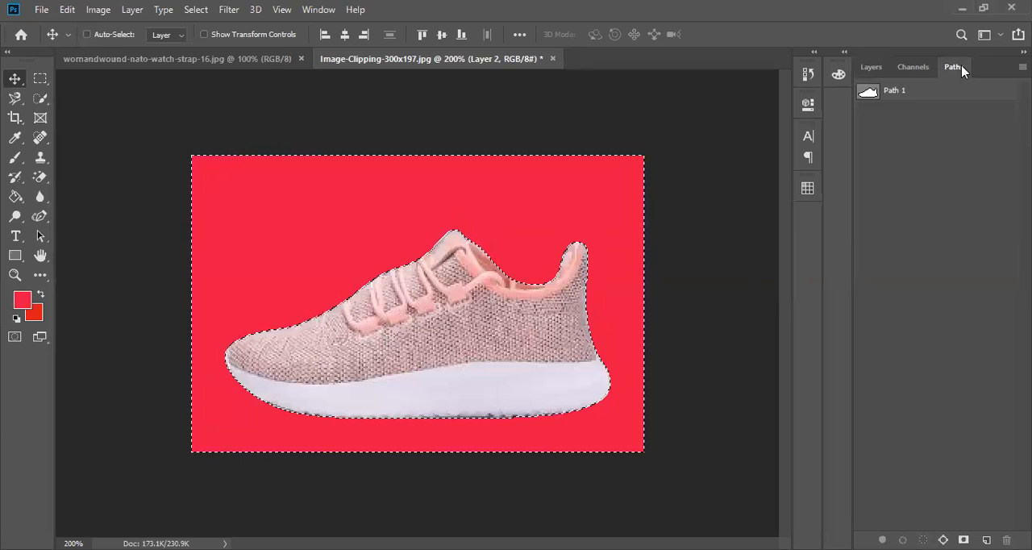
click(869, 69)
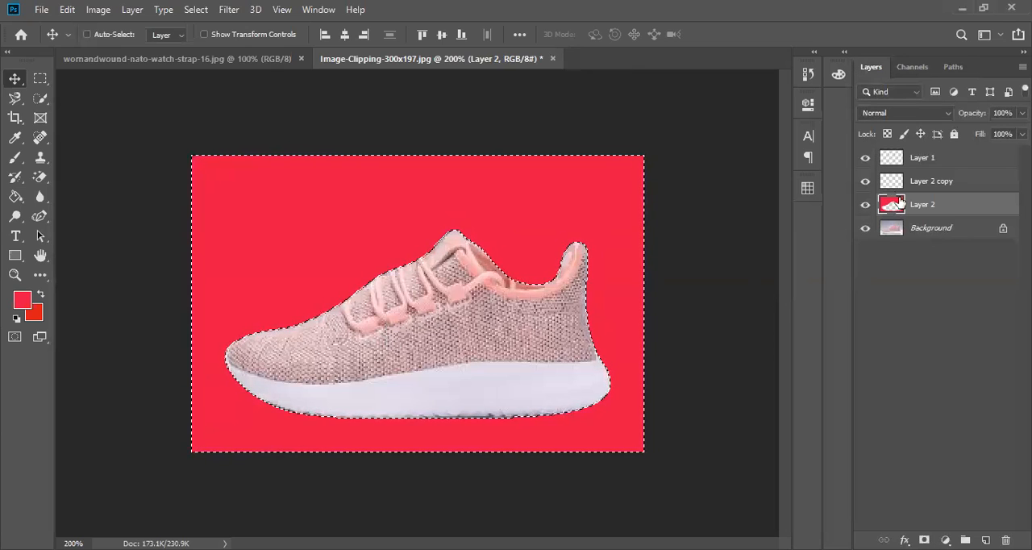
click(908, 160)
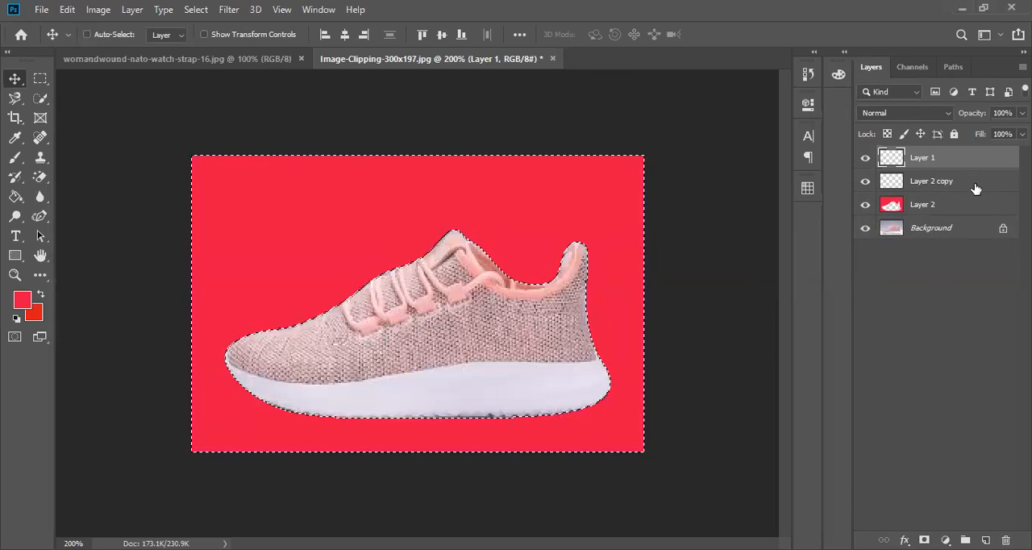
Undo the red fill, the layer duplicate, the selection made from the shoe path and the addition of Layer 2.
key(ctrl+z)
key(ctrl+z)
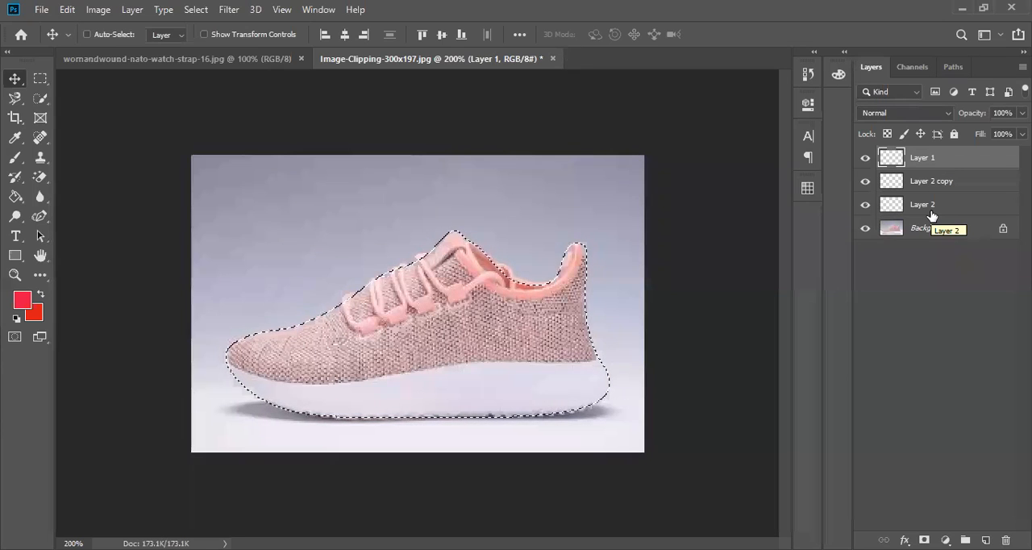
key(ctrl+z)
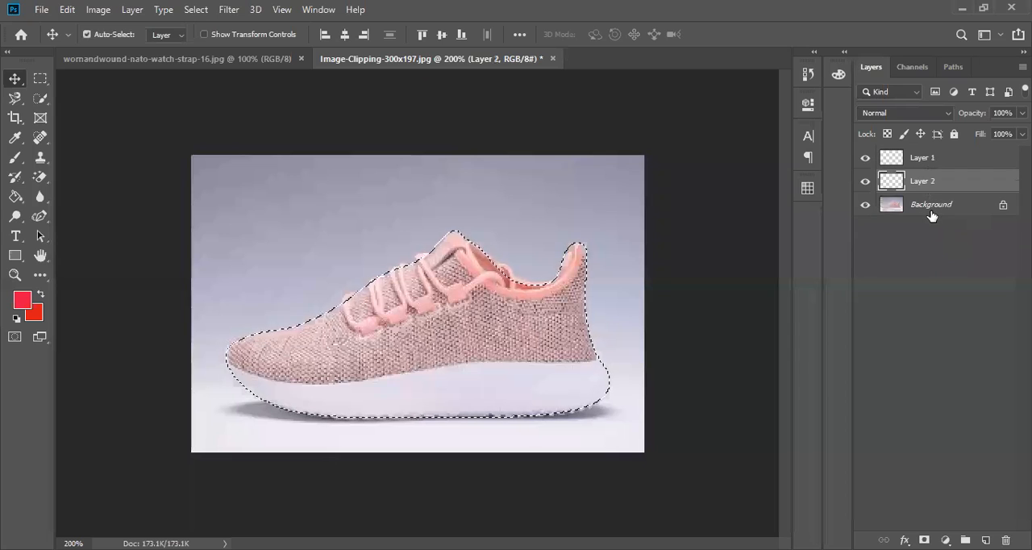
key(ctrl+z)
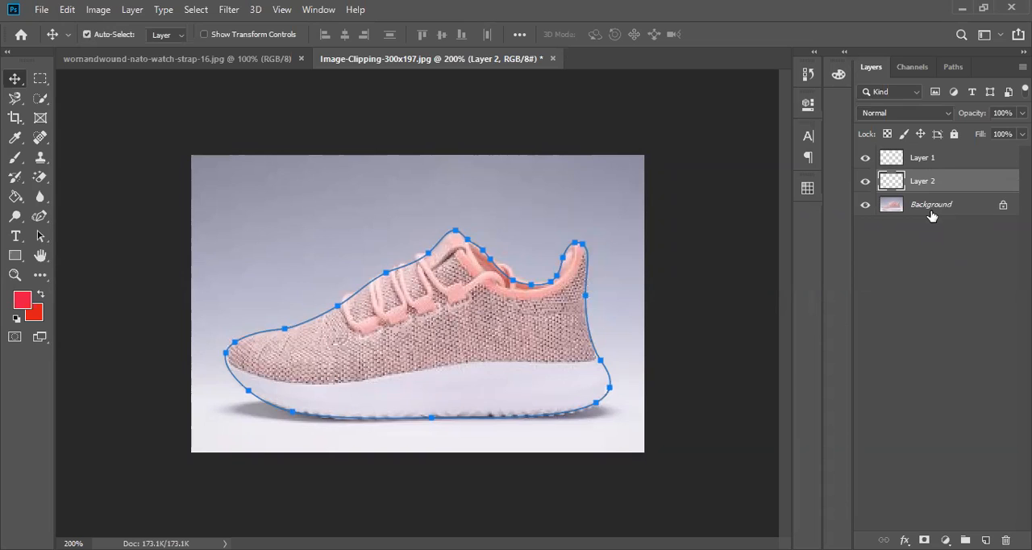
key(ctrl+z)
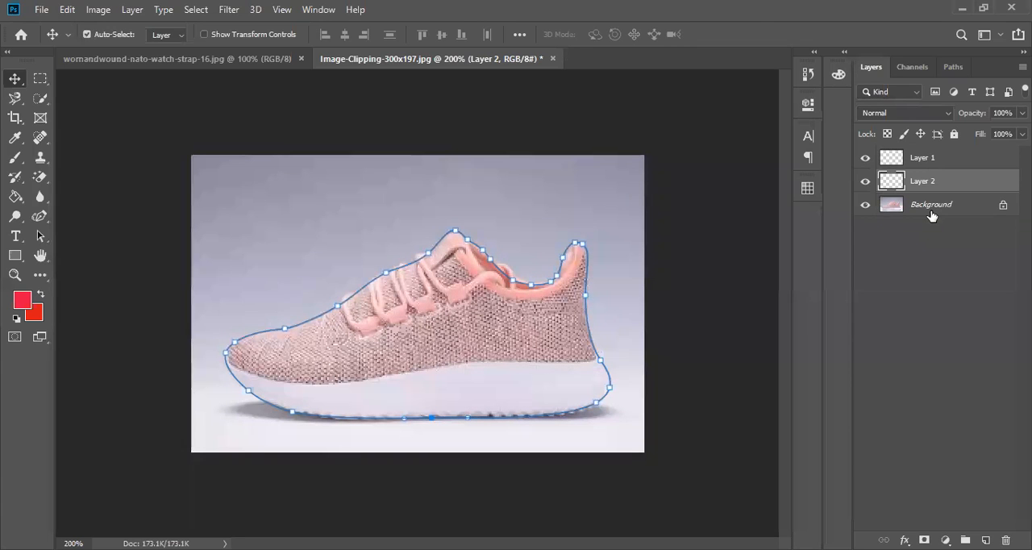
key(ctrl+z)
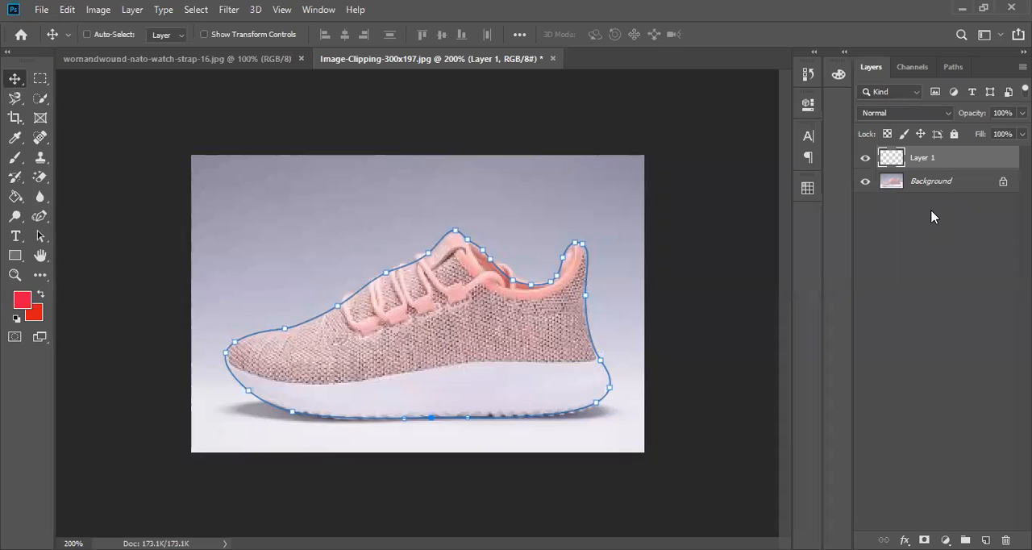
Undo the last anchor point added along the sole in the shoe's clipping path.
key(ctrl+z)
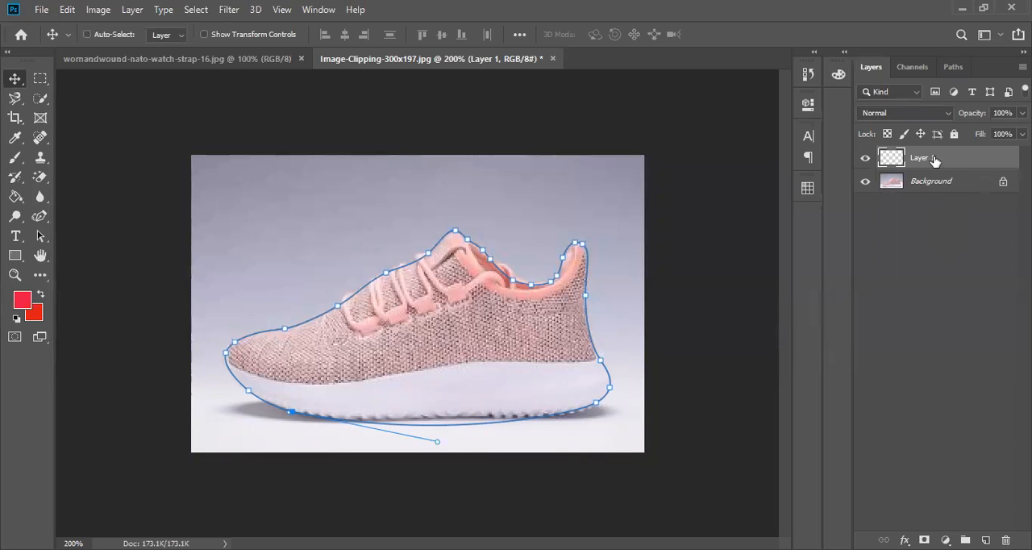
click(447, 420)
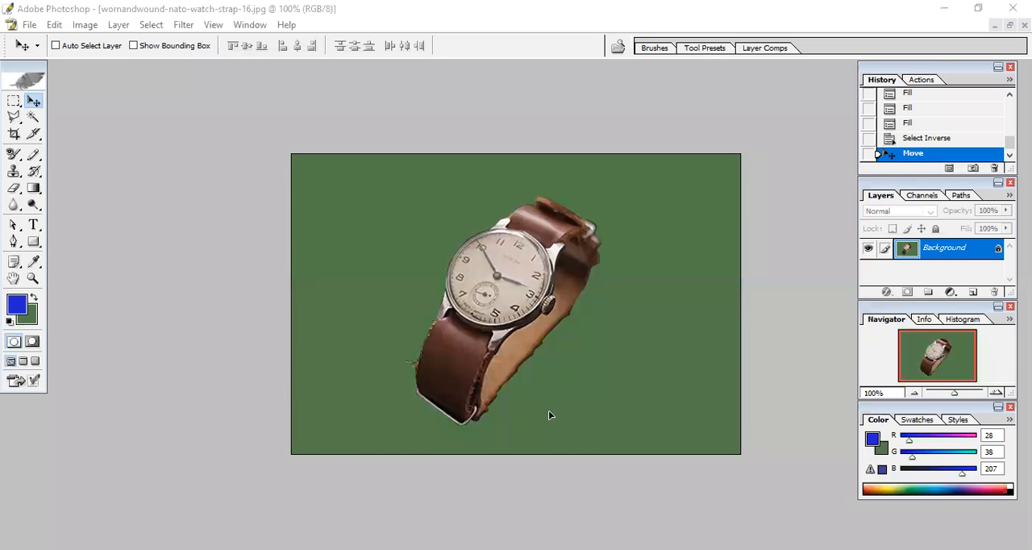
In the older Photoshop's green-backed watch document, try moving the selected watch around and into the canvas's upper-left corner.
click(528, 480)
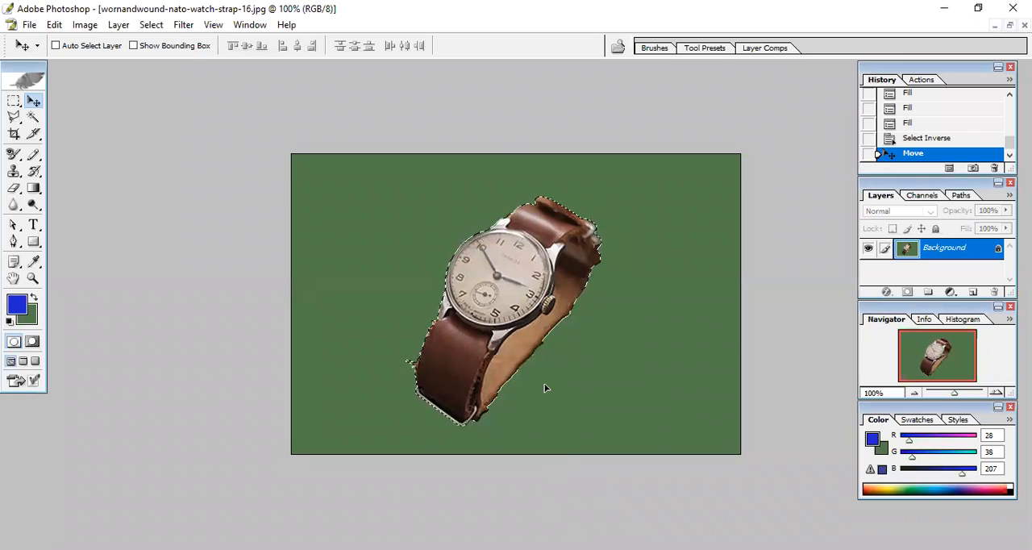
mouse_move(546, 387)
mouse_down()
mouse_move(684, 405)
mouse_move(347, 334)
mouse_move(346, 320)
mouse_up()
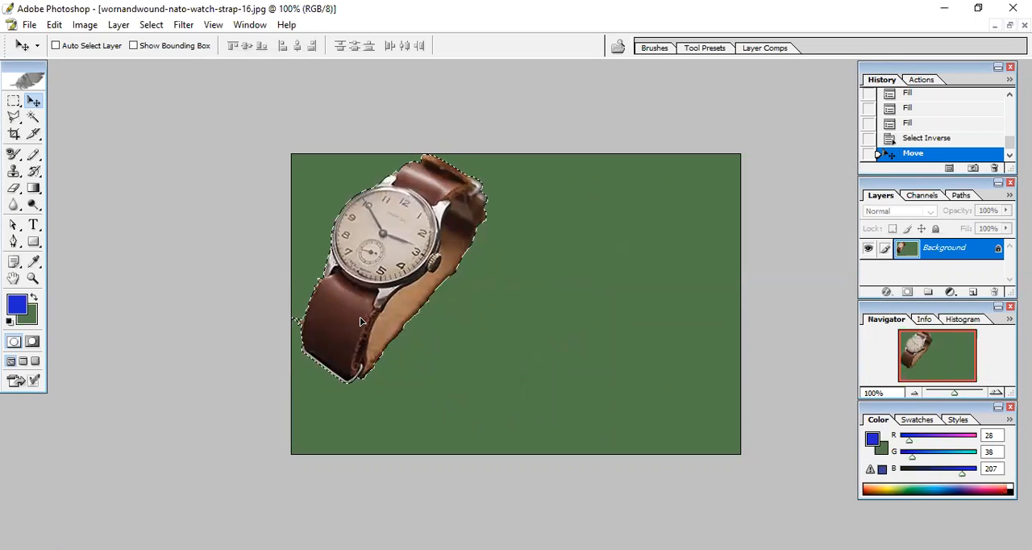
drag(430, 384, 428, 397)
drag(359, 305, 487, 348)
mouse_move(360, 305)
mouse_down()
mouse_move(351, 282)
mouse_move(347, 298)
mouse_up()
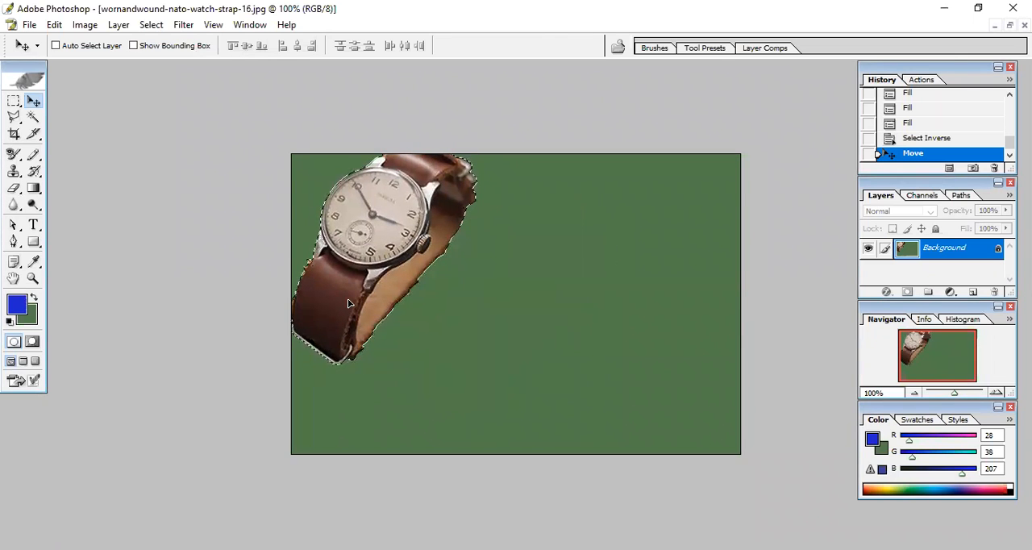
Examine the green backdrop beside the watch at up to 500% zoom while shifting the selected watch slightly.
key(ctrl+plus)
key(ctrl+plus)
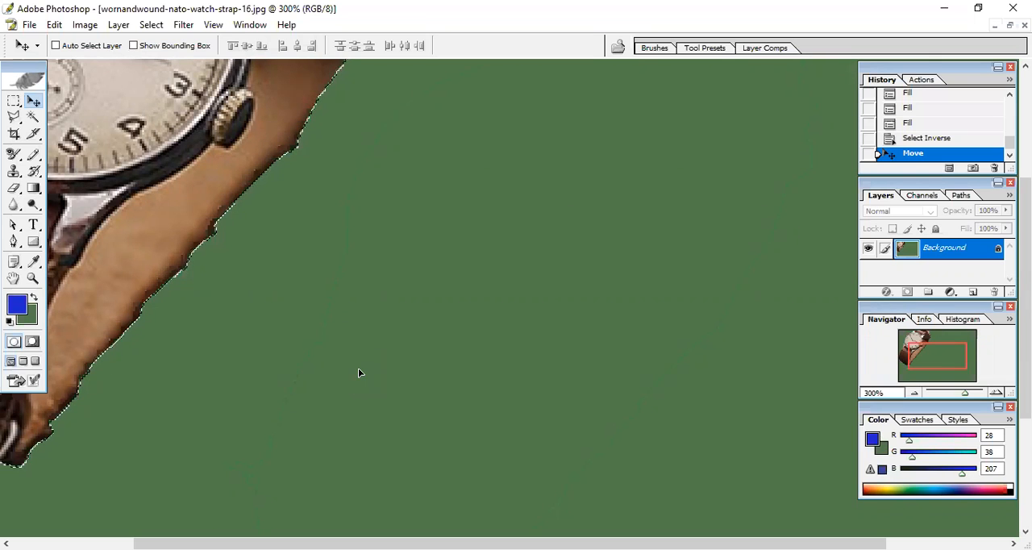
drag(349, 238, 878, 353)
scroll(357, 215, down, 5)
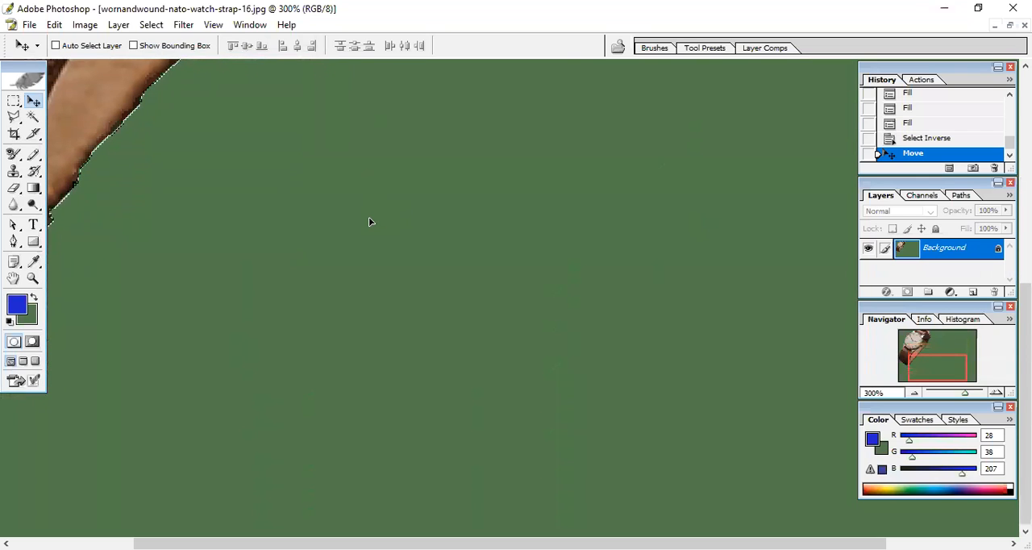
drag(195, 242, 268, 312)
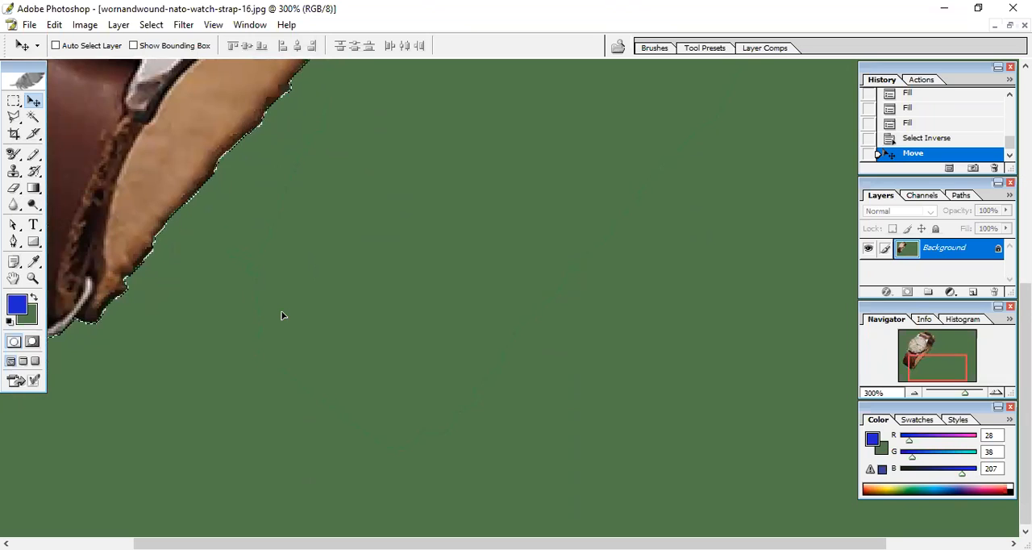
key(ctrl+plus)
key(ctrl+plus)
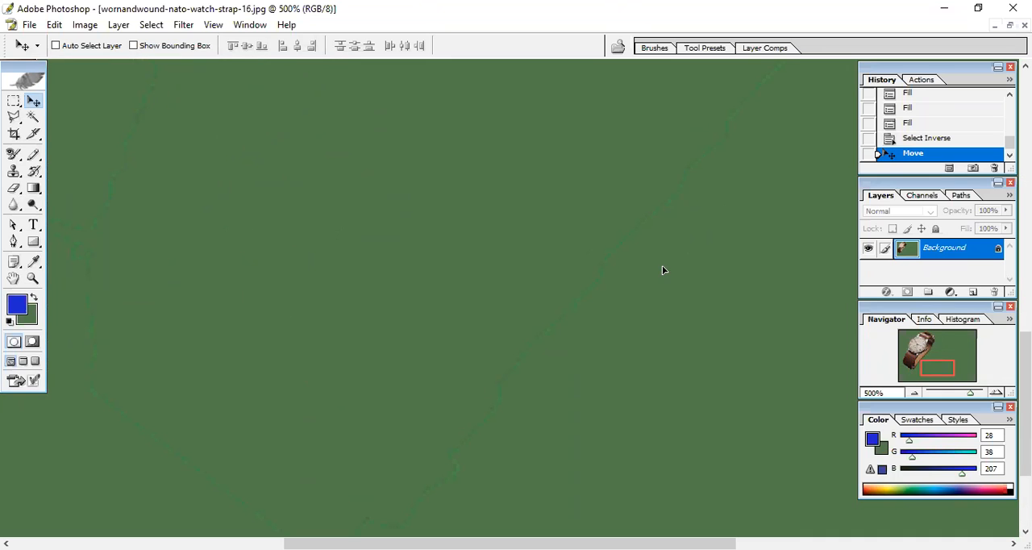
Move the selected watch to the lower-right part of the green canvas.
key(ctrl+minus)
key(ctrl+minus)
key(ctrl+minus)
key(ctrl+minus)
key(ctrl+minus)
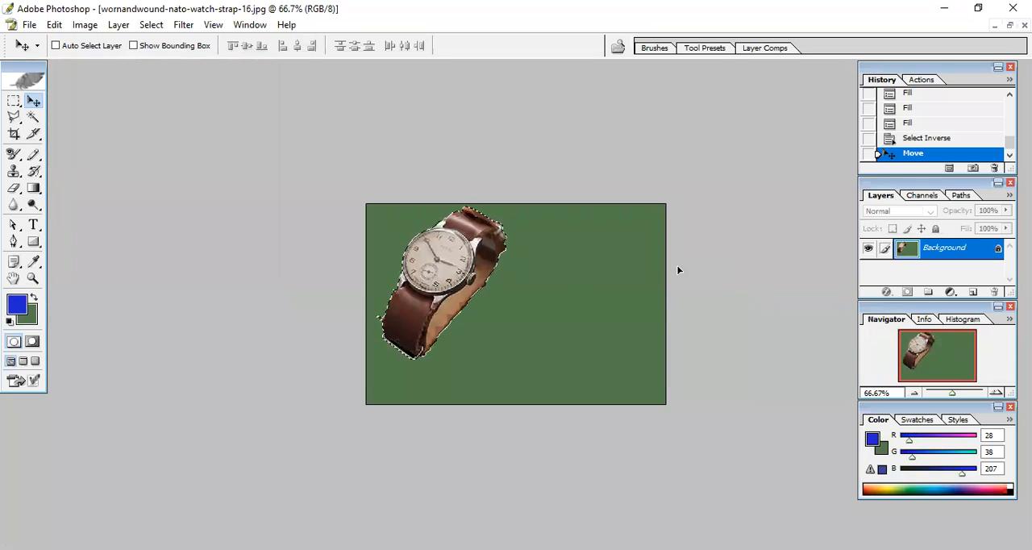
drag(441, 274, 600, 318)
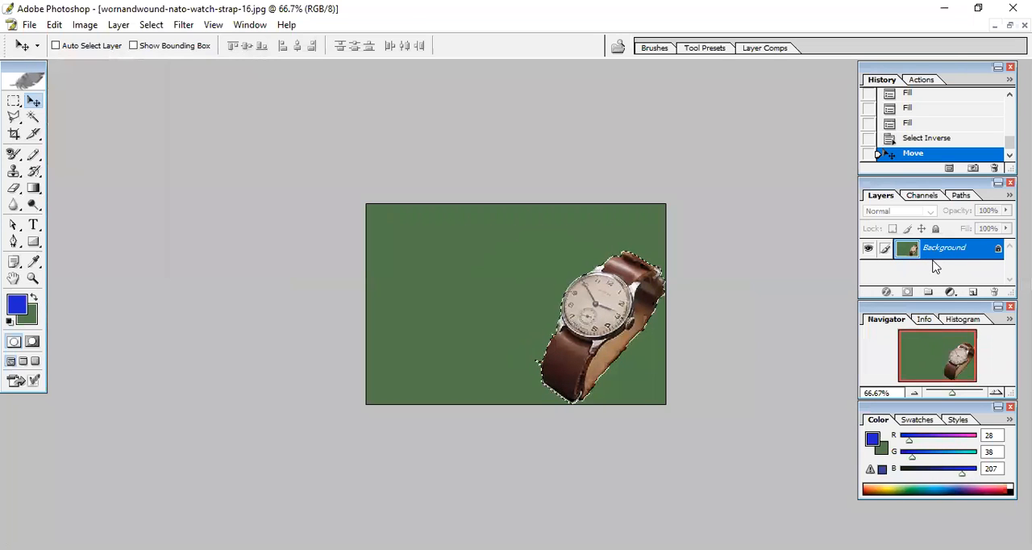
Add a new empty layer above the watch's Background, and hide and reshow the Background to compare.
click(972, 292)
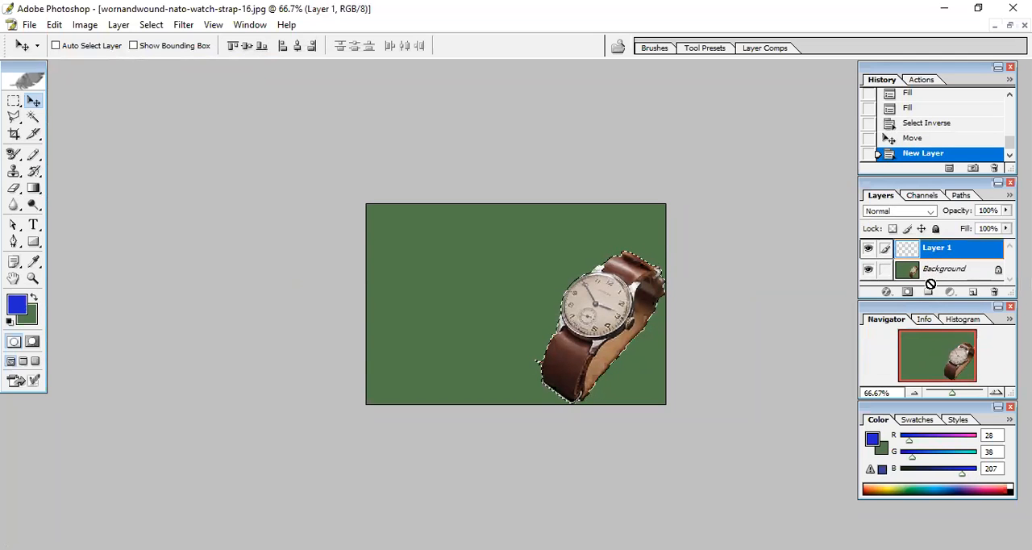
mouse_move(907, 272)
mouse_down()
mouse_move(908, 238)
mouse_move(910, 268)
mouse_move(893, 275)
mouse_up()
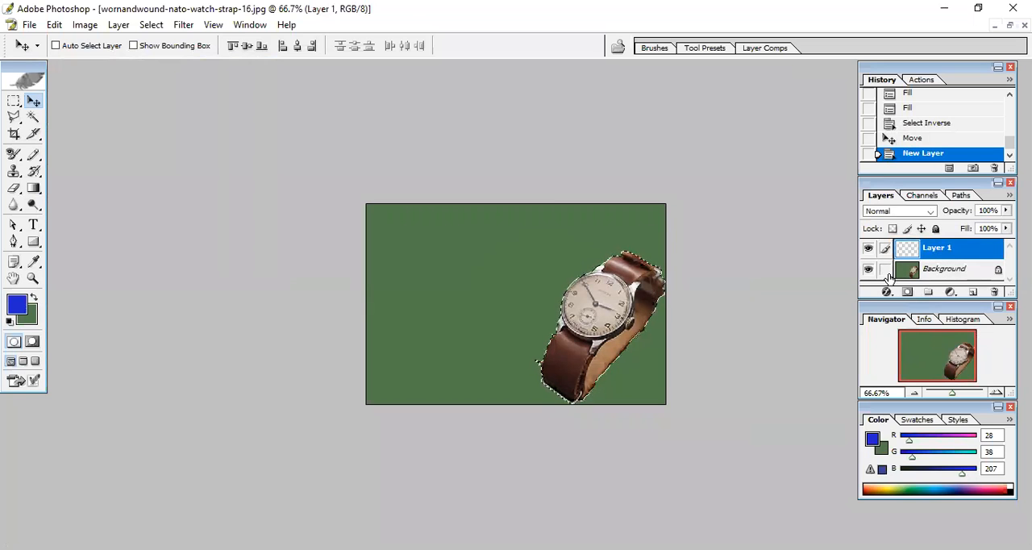
click(869, 270)
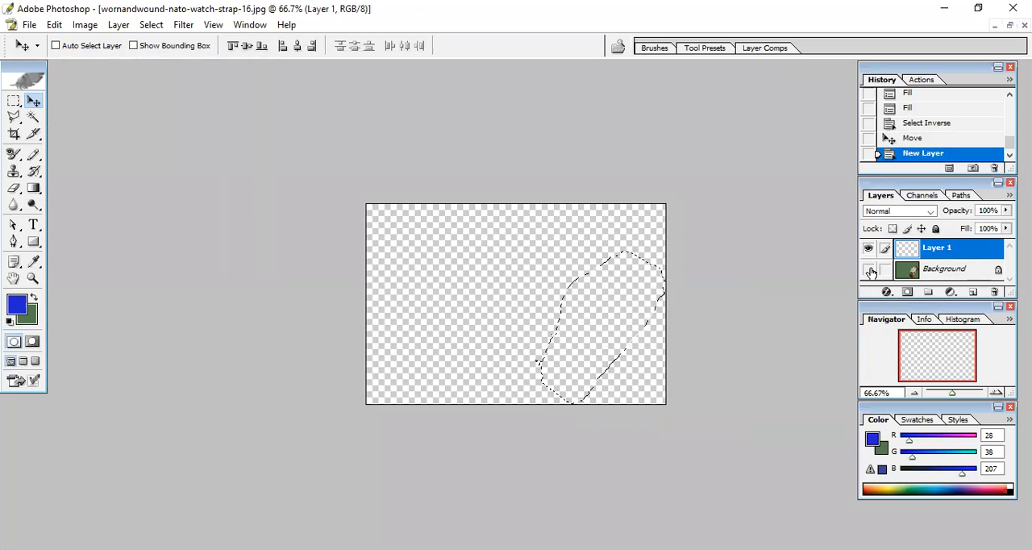
click(868, 271)
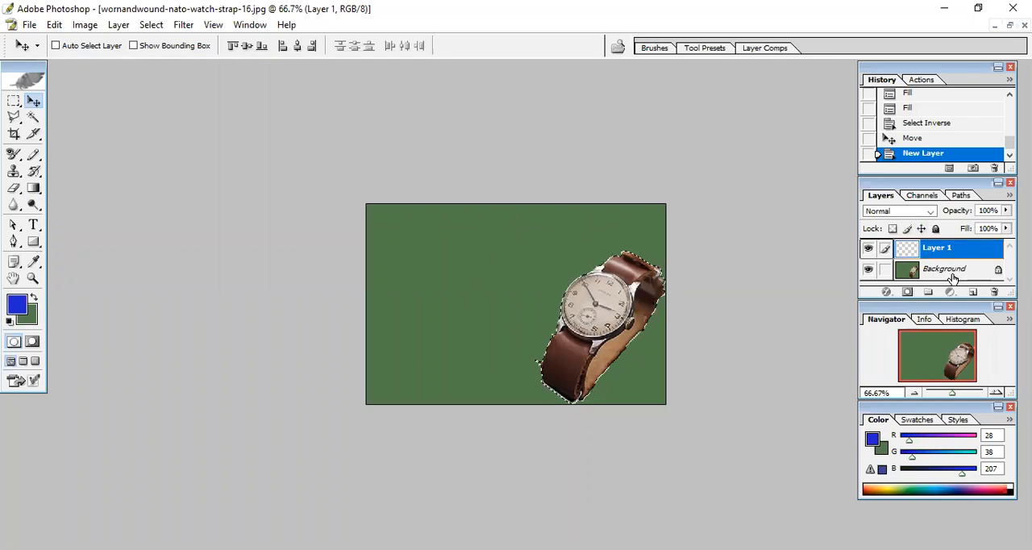
Convert the watch document's locked Background into a regular layer named Layer 0.
double_click(997, 270)
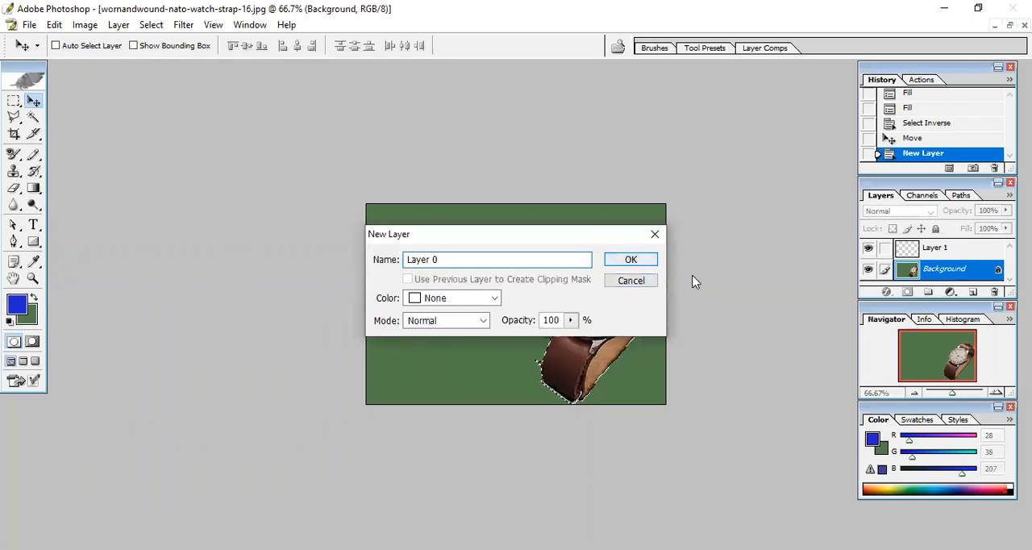
key(Return)
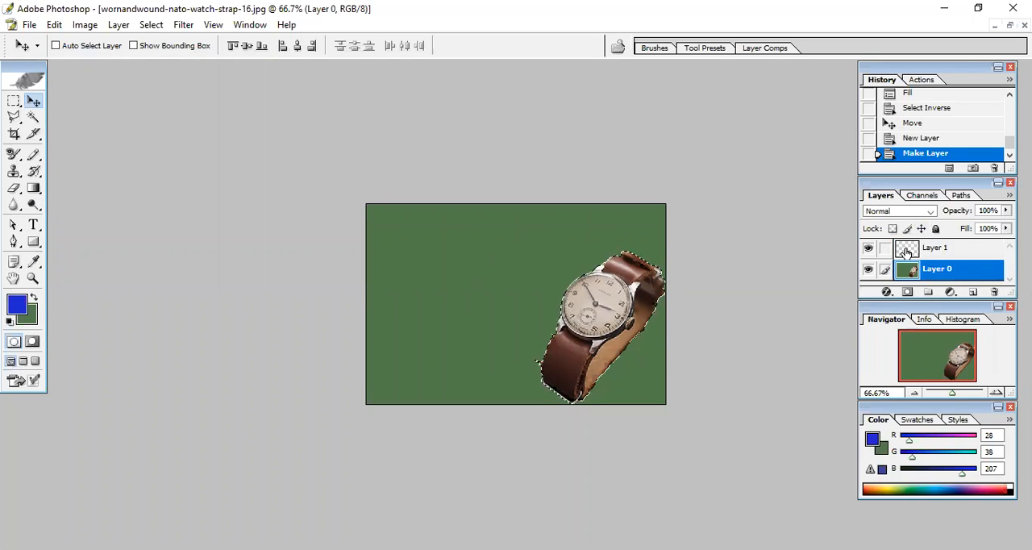
Try adding a layer mask to Layer 0 from the watch selection and check the mask's display options.
click(906, 291)
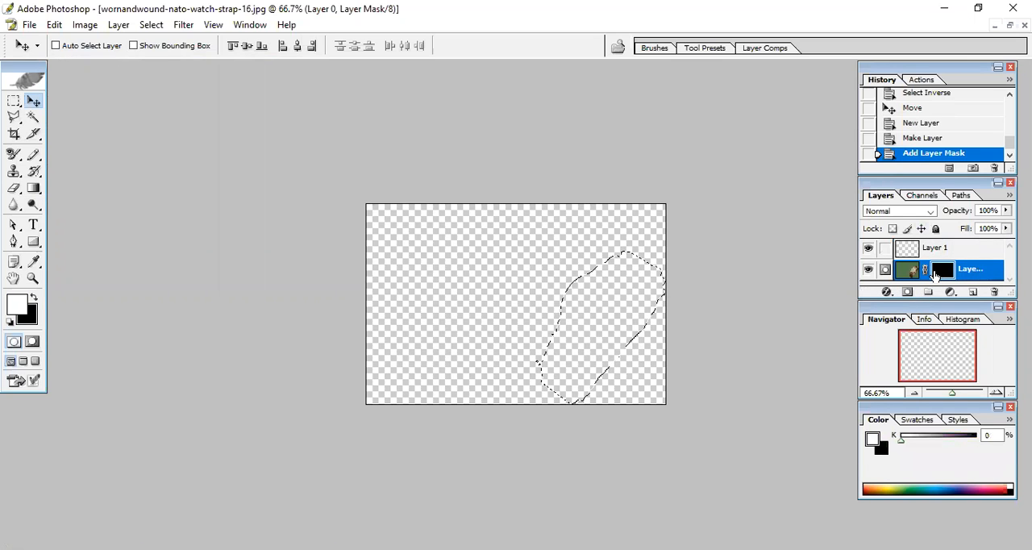
double_click(936, 270)
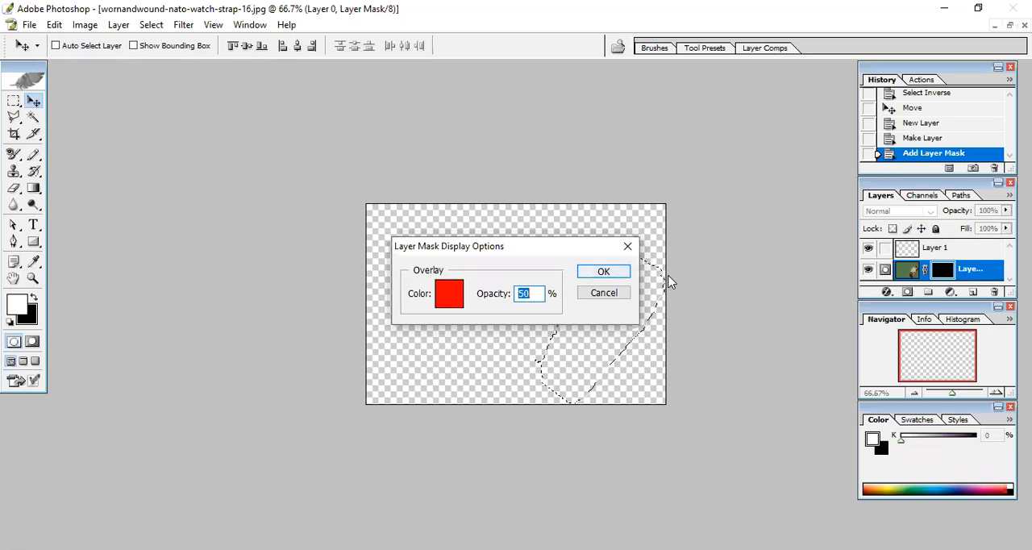
key(Return)
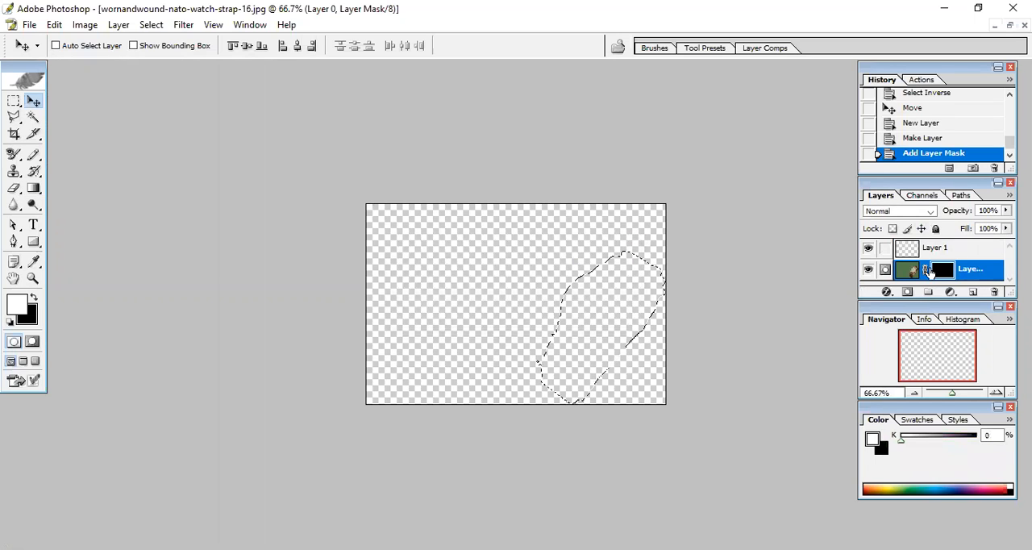
key(ctrl+z)
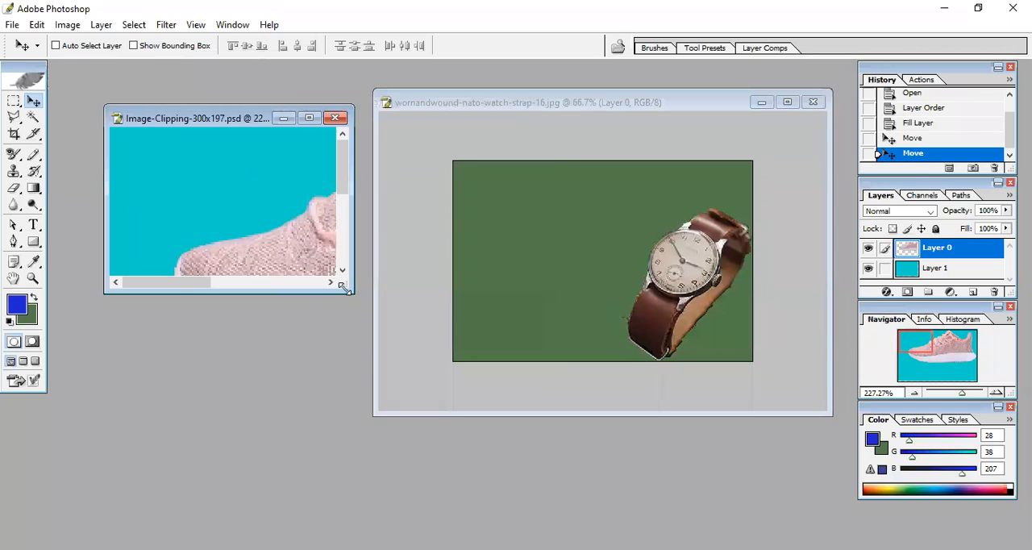
Enlarge the Image-Clipping-300x197.psd window to show the whole shoe, and copy the cut-out watch into it.
drag(344, 288, 349, 420)
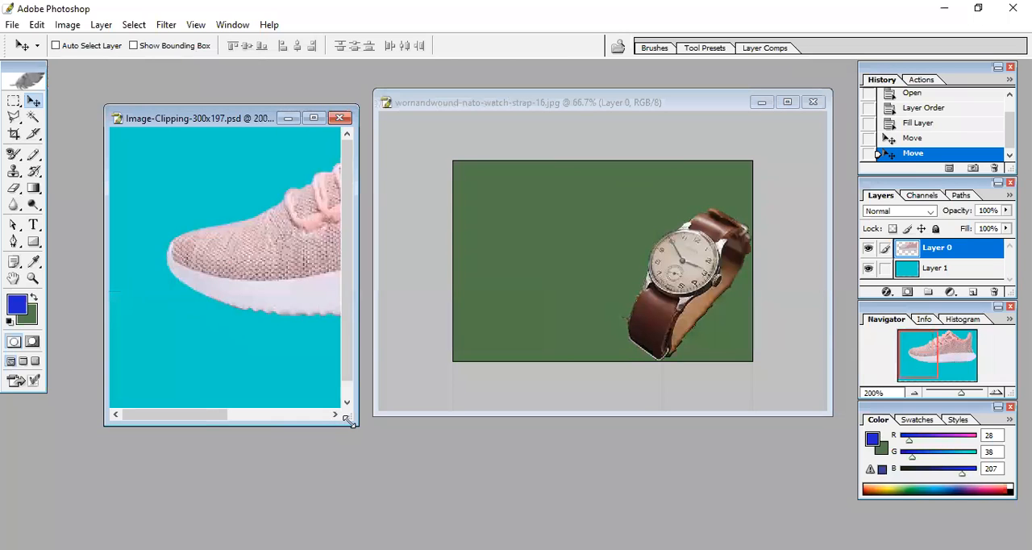
key(ctrl+alt+0)
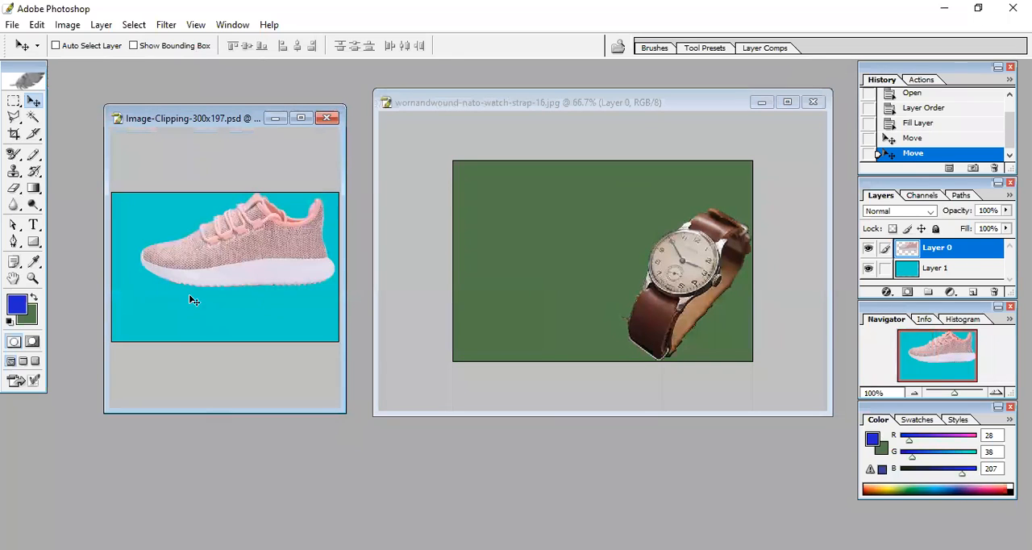
click(677, 301)
drag(672, 298, 167, 278)
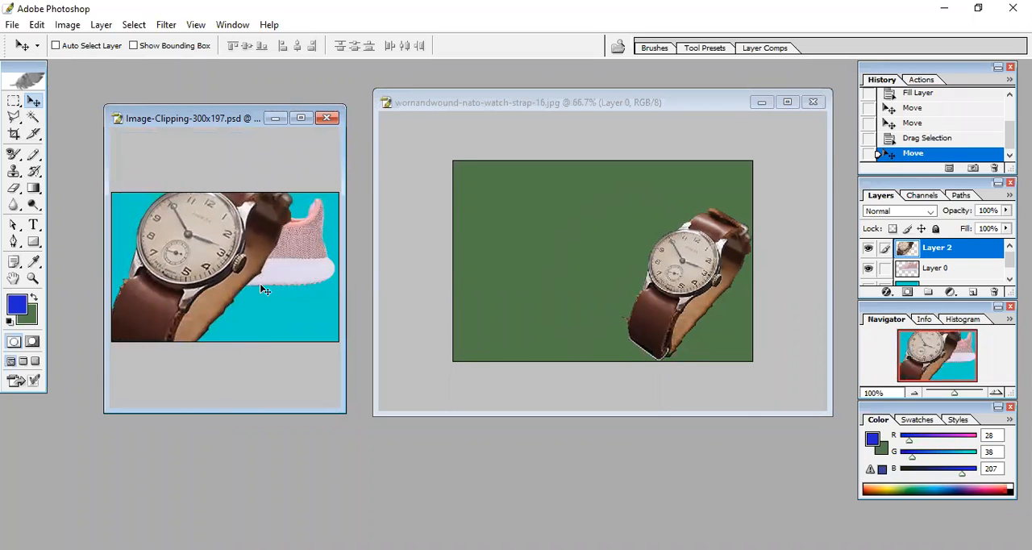
Try repositioning the copied watch over the shoe, maximized and windowed, ending in the lower-right corner of the cyan backdrop.
click(301, 118)
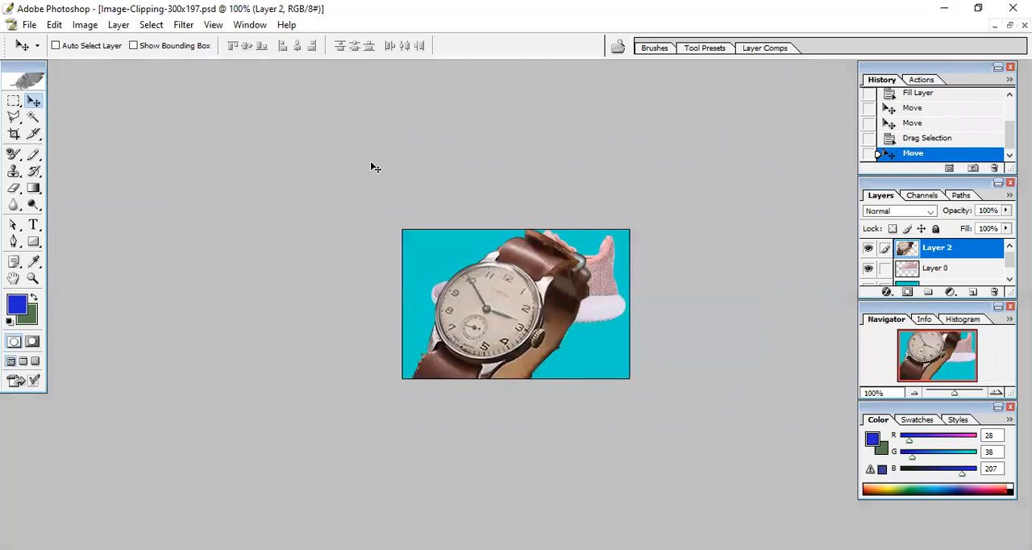
key(shift+Down)
key(shift+Down)
key(shift+Left)
key(shift+Left)
key(shift+Left)
key(shift+Left)
key(shift+Left)
key(shift+Left)
key(shift+Up)
key(shift+Up)
key(shift+Right)
key(shift+Right)
key(shift+Right)
key(shift+Right)
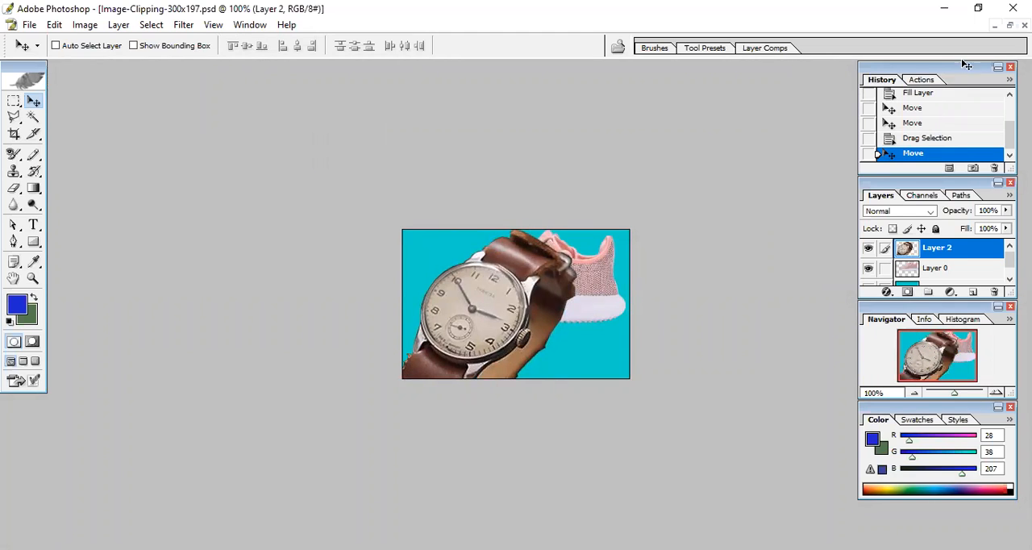
click(1009, 25)
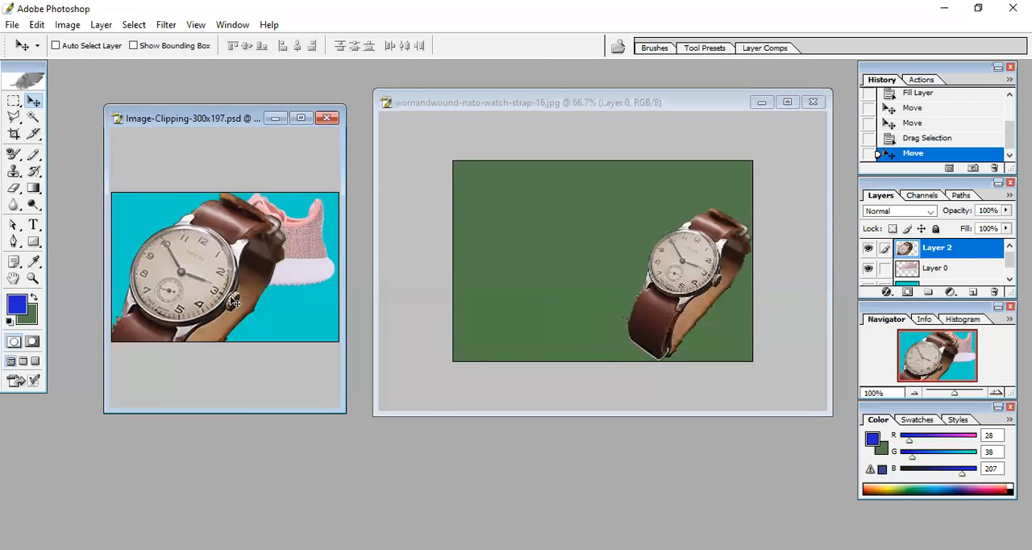
drag(213, 298, 329, 316)
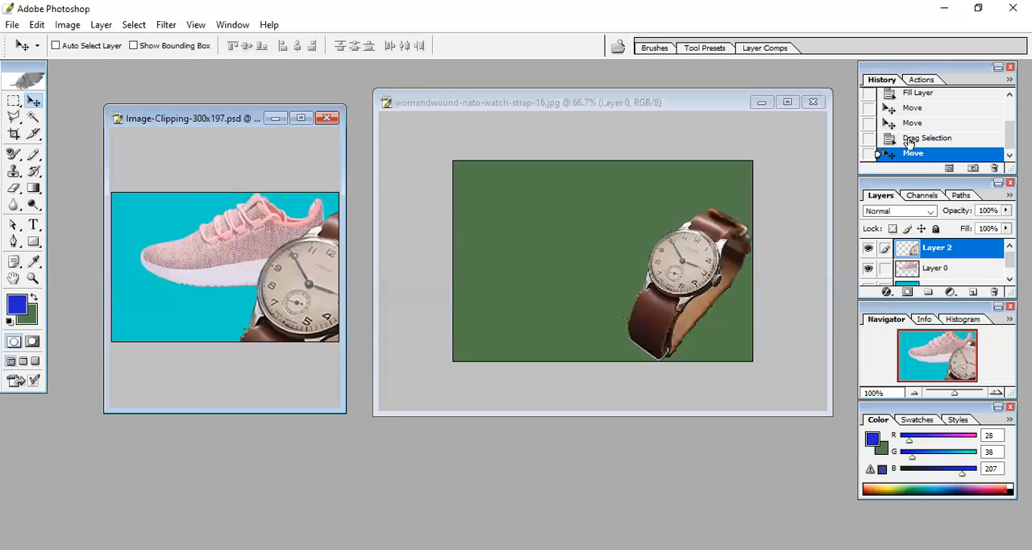
Step the shoe document's history back to the first move made before the watch was copied in.
click(910, 139)
click(912, 123)
click(912, 108)
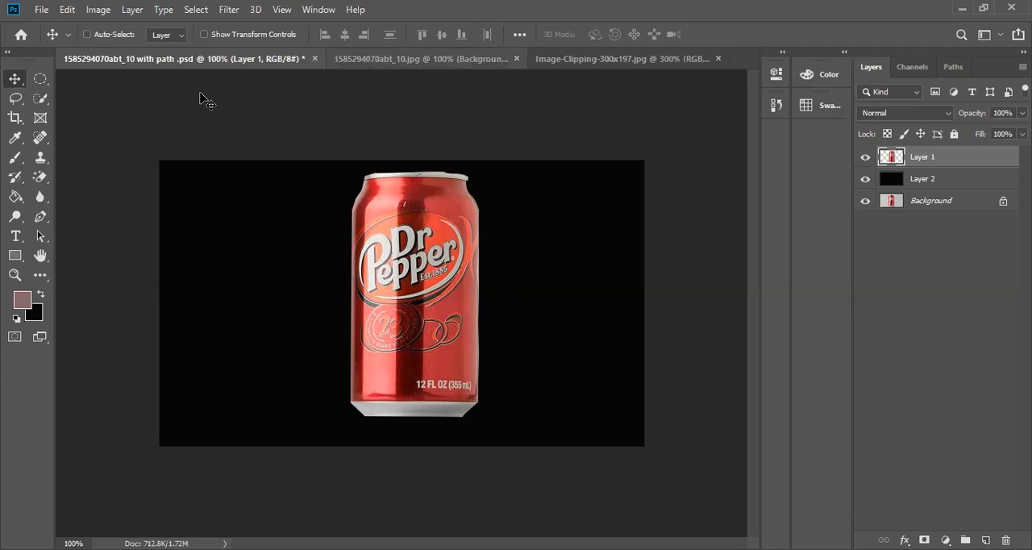
click(388, 60)
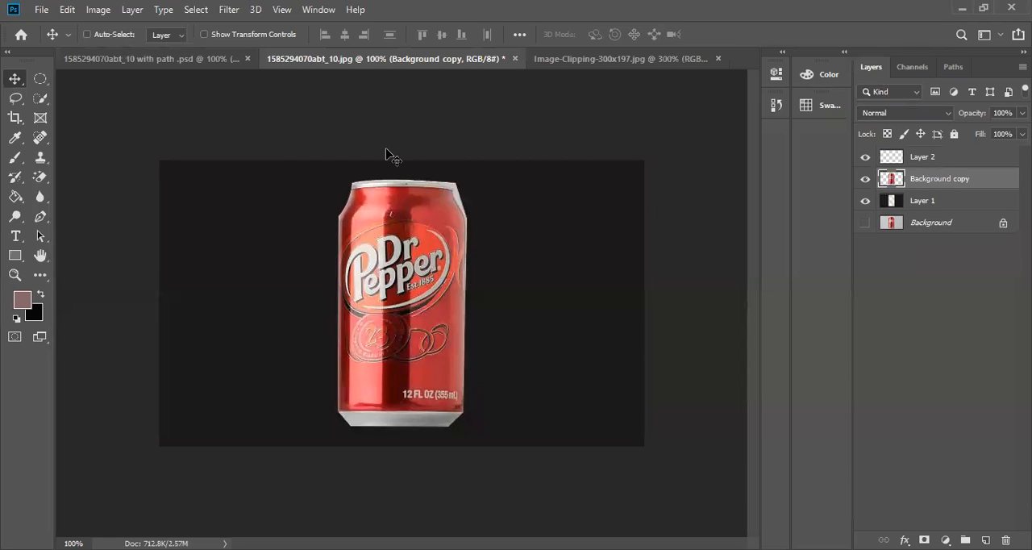
drag(385, 252, 256, 300)
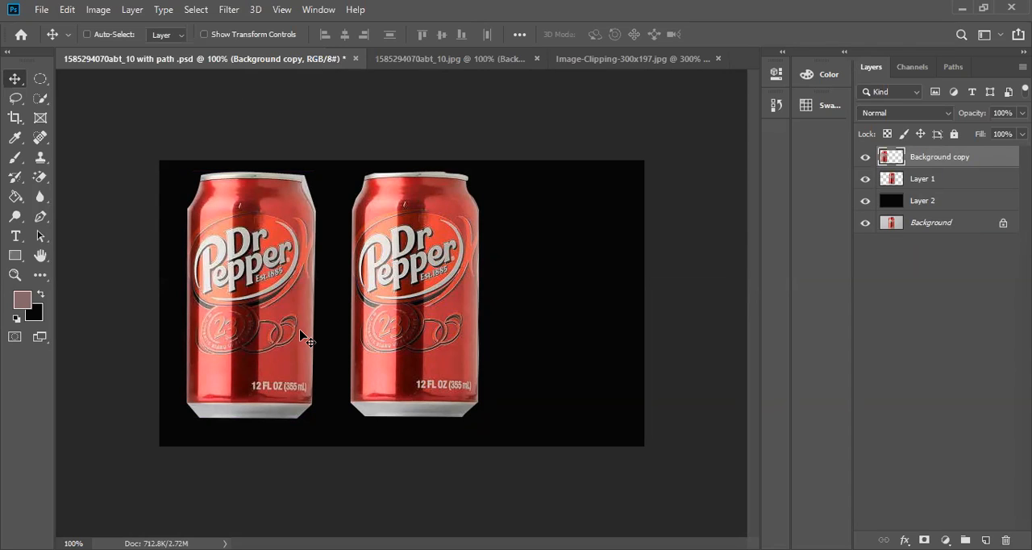
drag(416, 63, 384, 129)
mouse_move(520, 151)
mouse_down()
mouse_move(644, 149)
mouse_move(495, 144)
mouse_move(521, 149)
mouse_up()
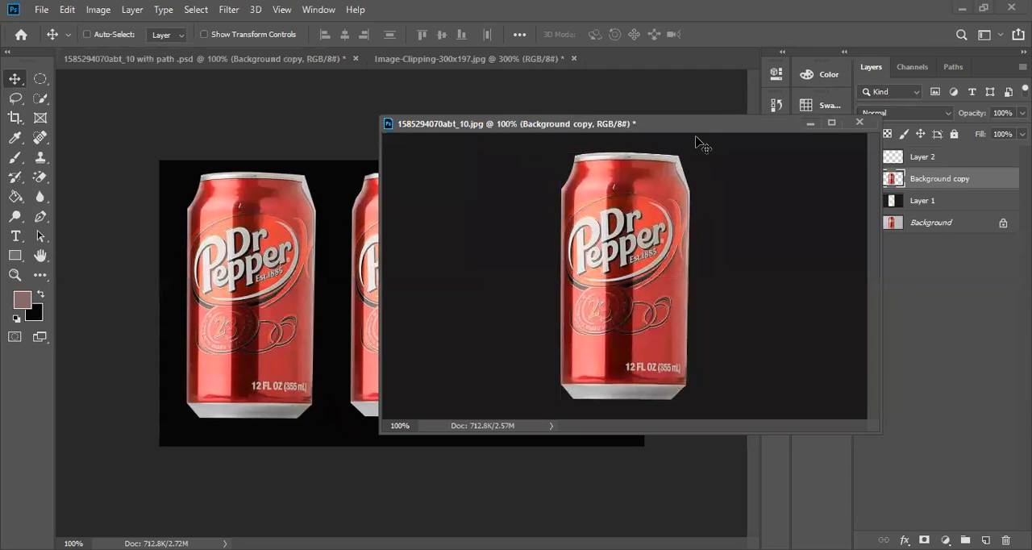
drag(688, 126, 836, 120)
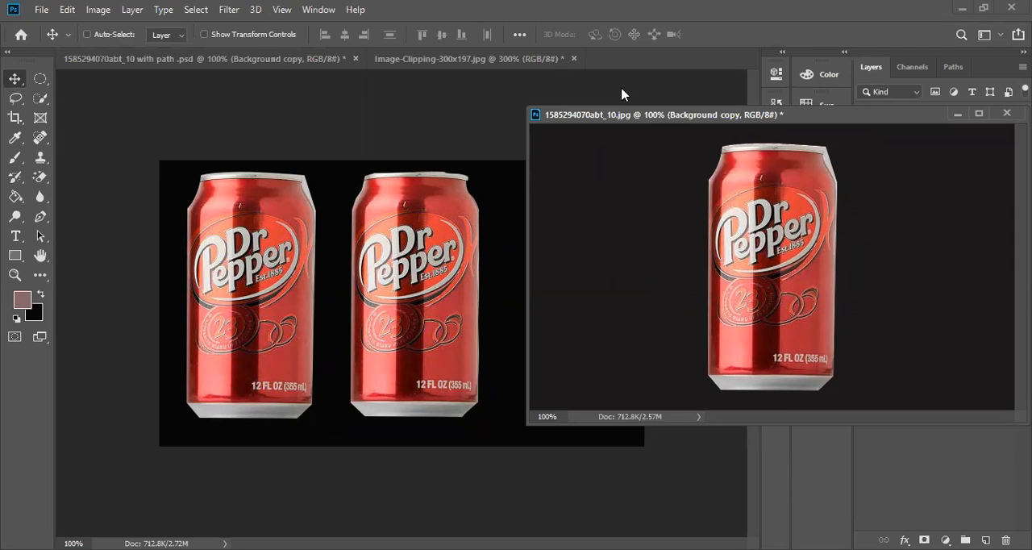
drag(721, 131, 666, 92)
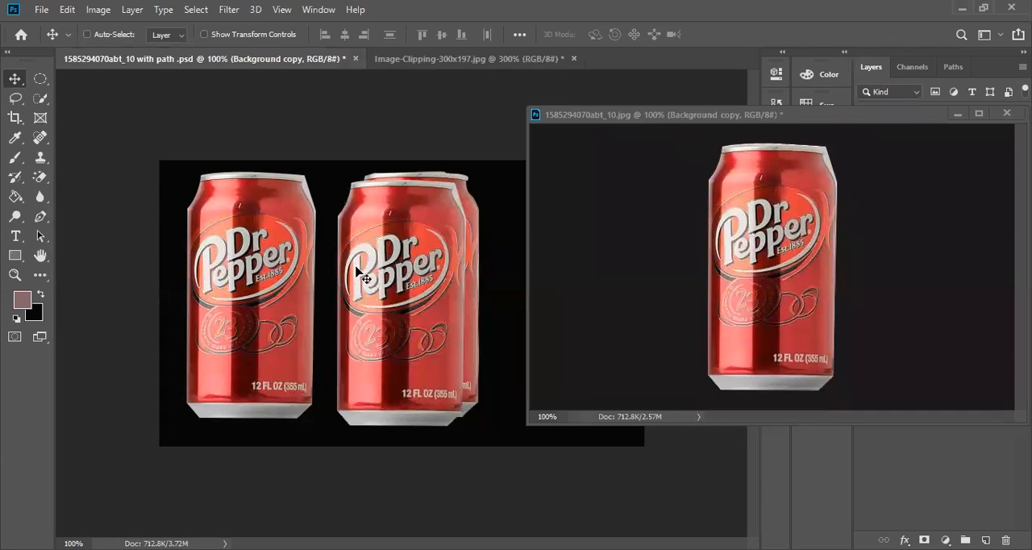
key(ctrl+z)
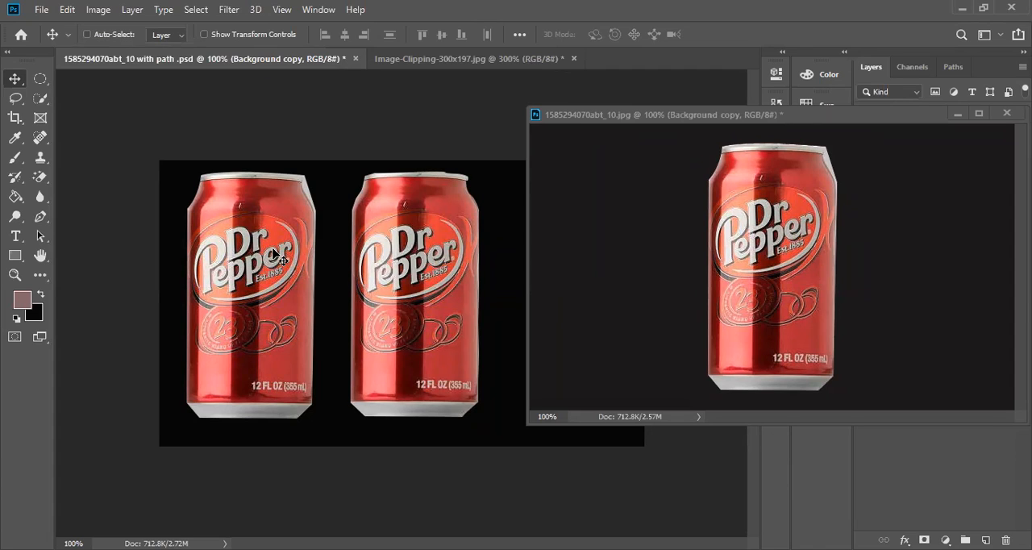
key(ctrl+z)
click(44, 158)
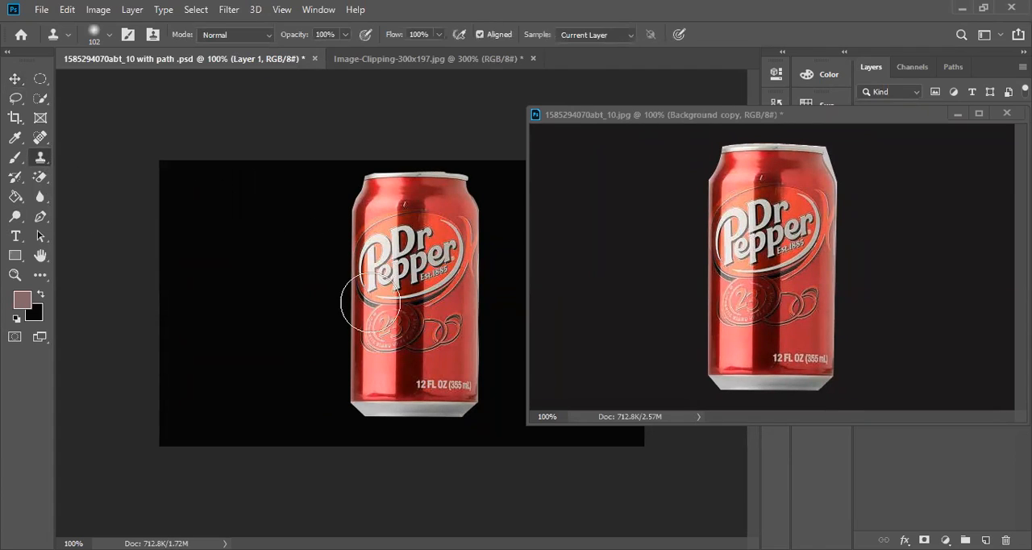
click(729, 246)
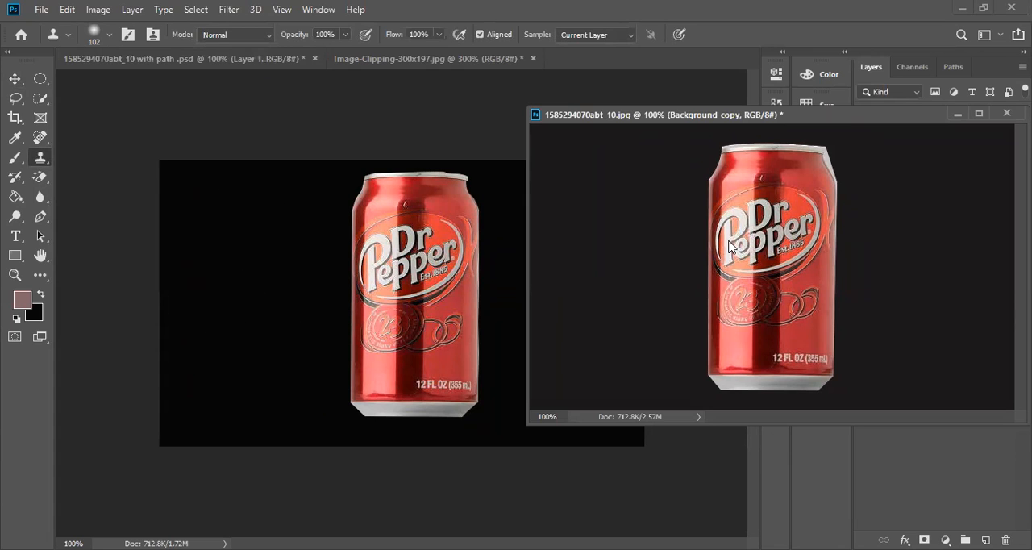
click(260, 250)
click(675, 208)
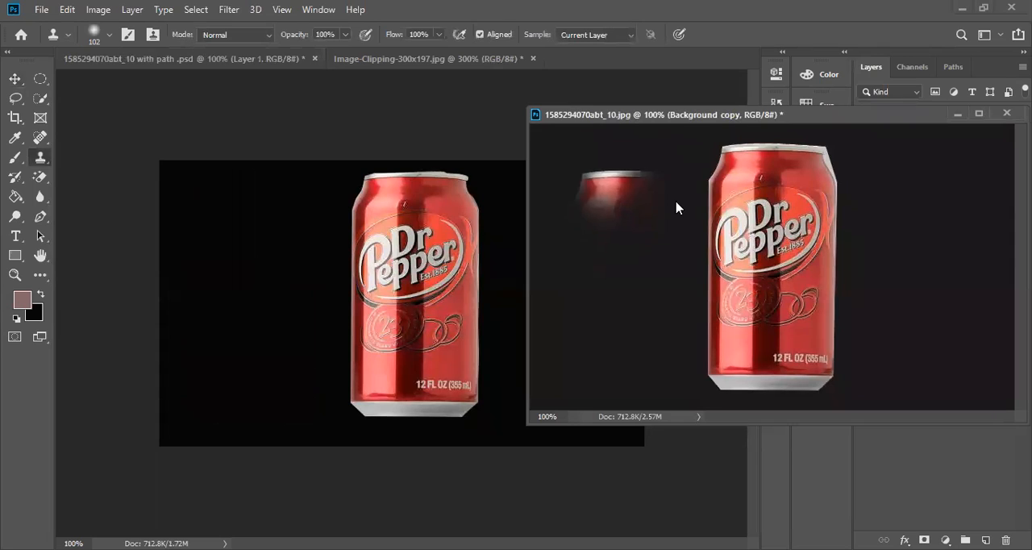
click(369, 259)
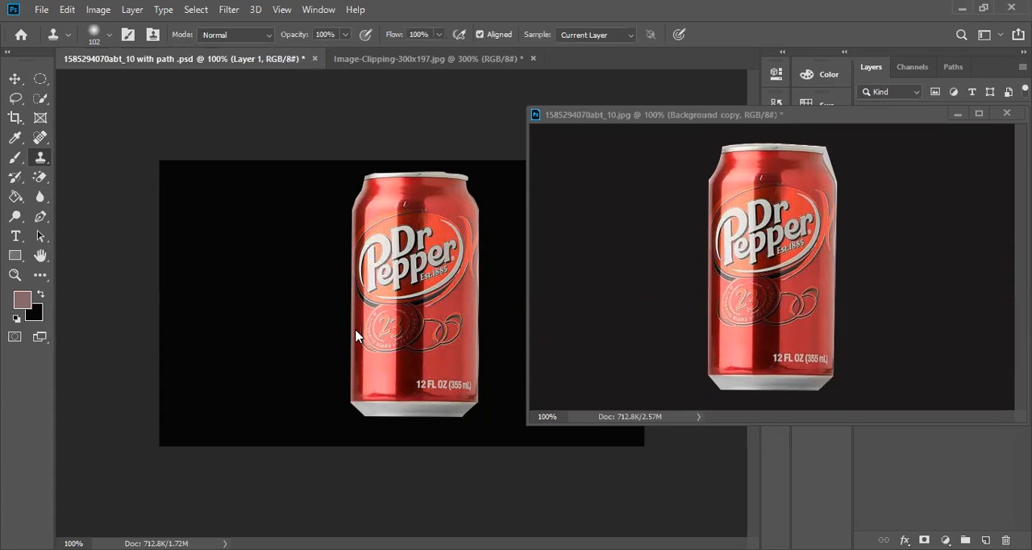
click(616, 170)
click(615, 169)
alt+click(748, 165)
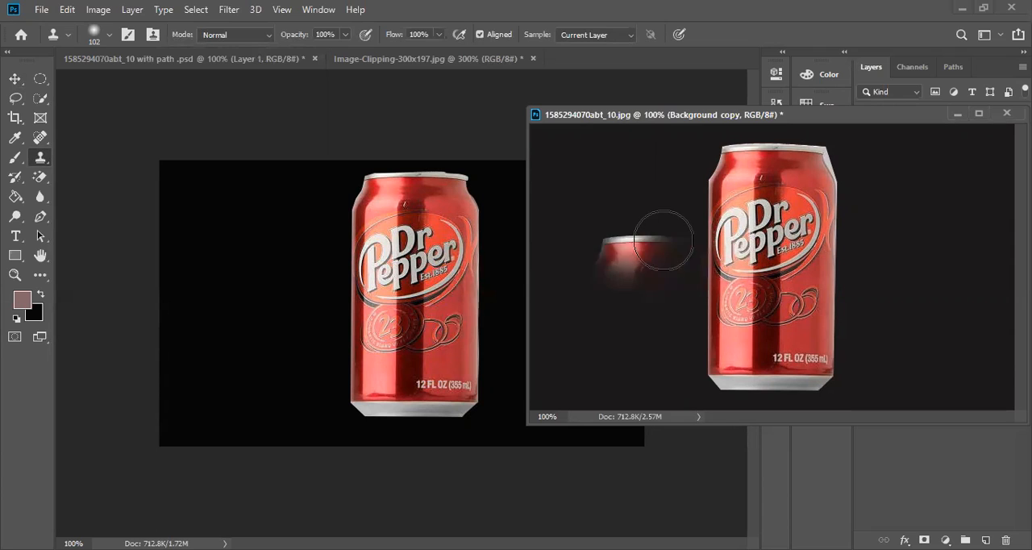
drag(602, 243, 582, 268)
mouse_move(663, 240)
mouse_down()
mouse_move(669, 339)
mouse_move(580, 379)
mouse_move(564, 338)
mouse_up()
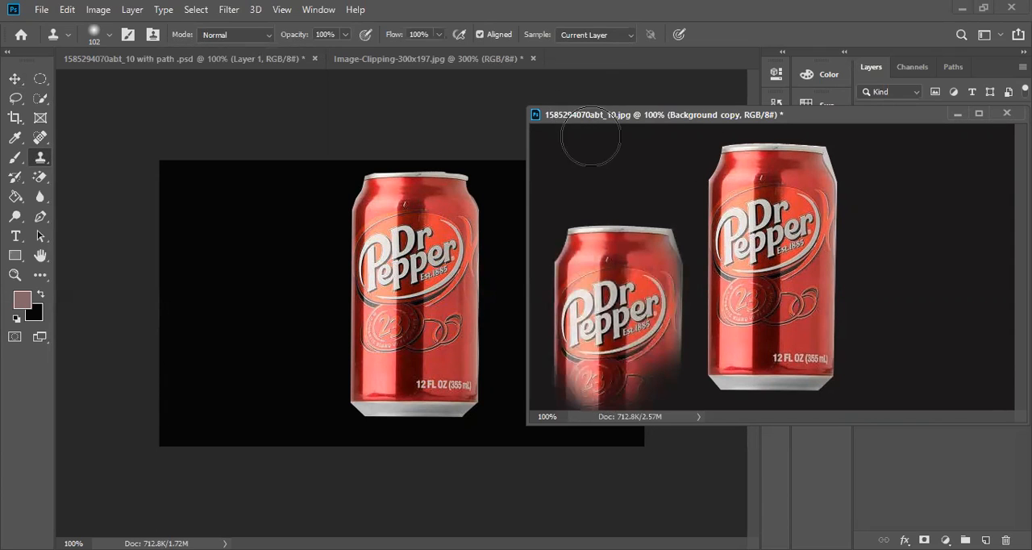
mouse_move(579, 143)
mouse_down()
mouse_move(682, 332)
mouse_move(658, 190)
mouse_move(654, 427)
mouse_move(662, 342)
mouse_move(612, 444)
mouse_move(620, 425)
mouse_move(573, 408)
mouse_move(673, 391)
mouse_up()
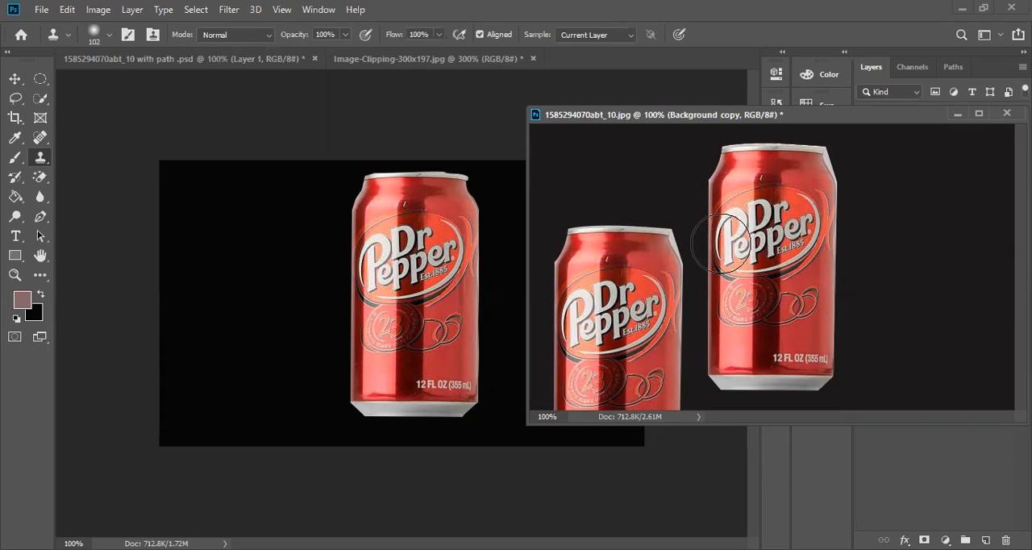
click(266, 234)
click(205, 208)
mouse_move(208, 208)
mouse_down()
mouse_move(197, 354)
mouse_move(237, 215)
mouse_move(252, 333)
mouse_move(269, 146)
mouse_move(260, 423)
mouse_move(172, 397)
mouse_move(187, 441)
mouse_move(284, 234)
mouse_move(166, 225)
mouse_move(275, 414)
mouse_move(251, 153)
mouse_move(190, 334)
mouse_move(264, 402)
mouse_up()
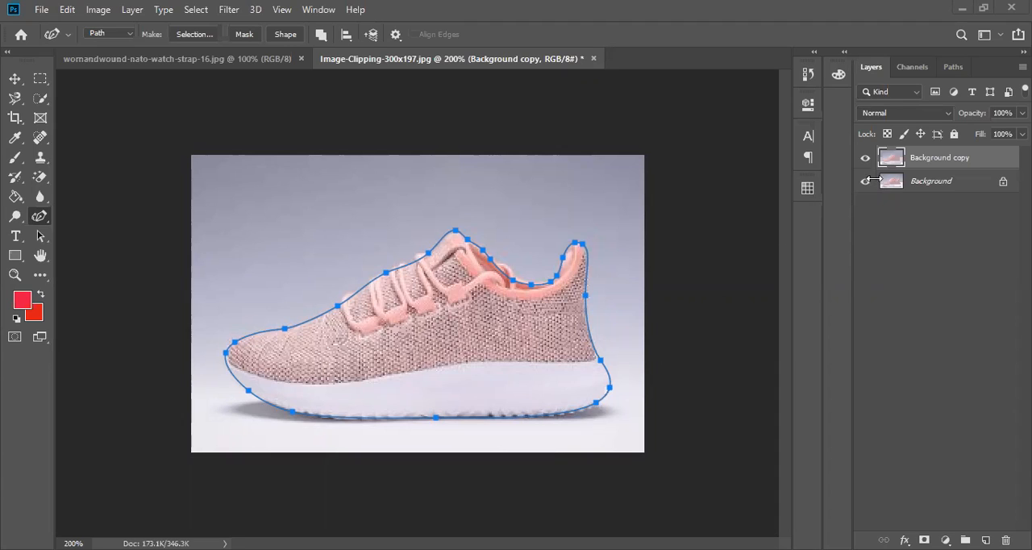
Convert the shoe's Path 1 into a new anti-aliased selection with a feather radius of 0 pixels.
click(954, 67)
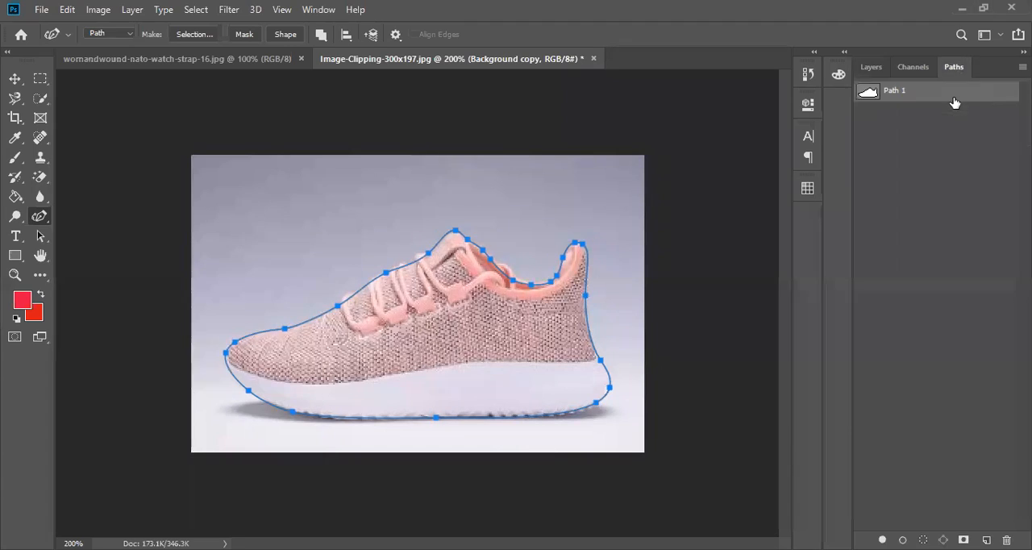
click(867, 72)
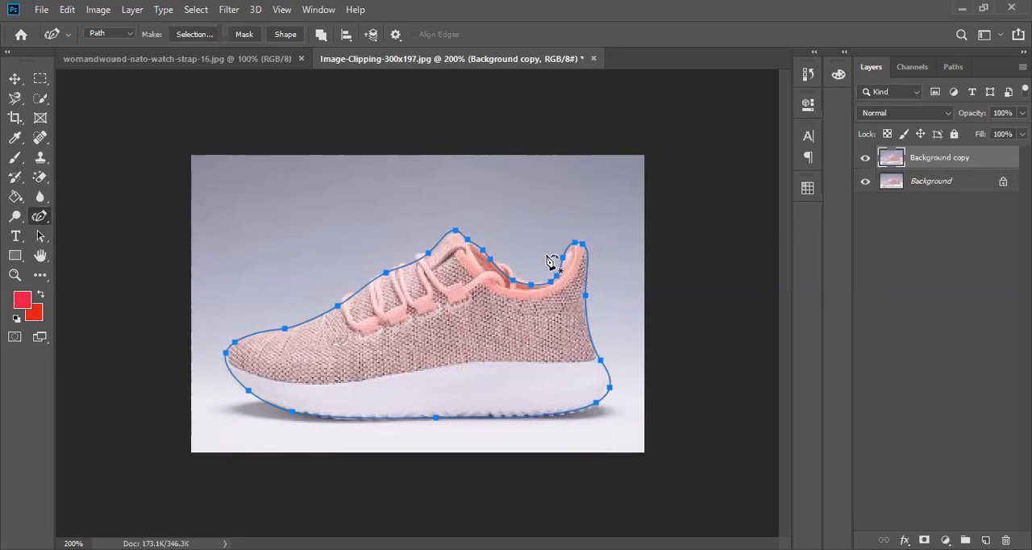
right_click(430, 312)
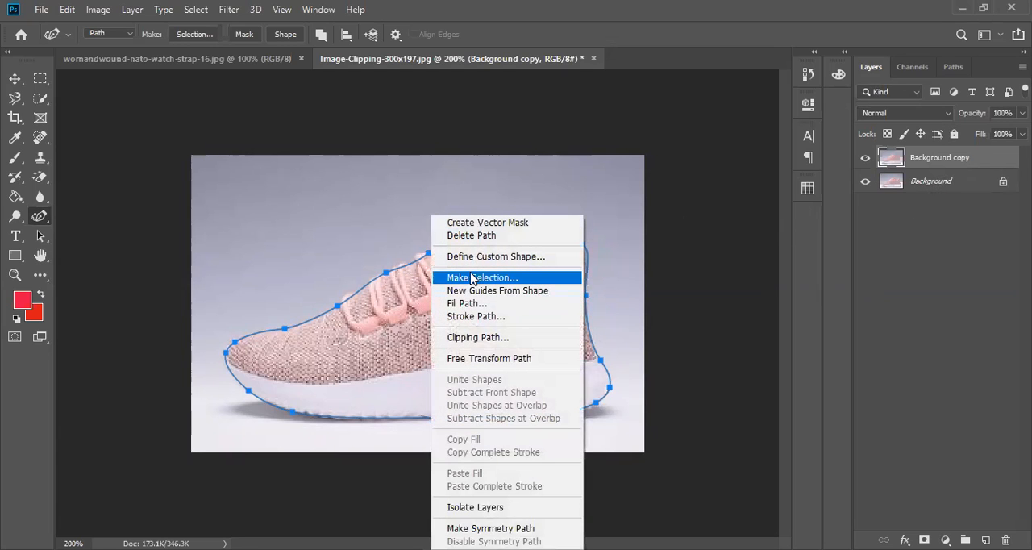
click(474, 278)
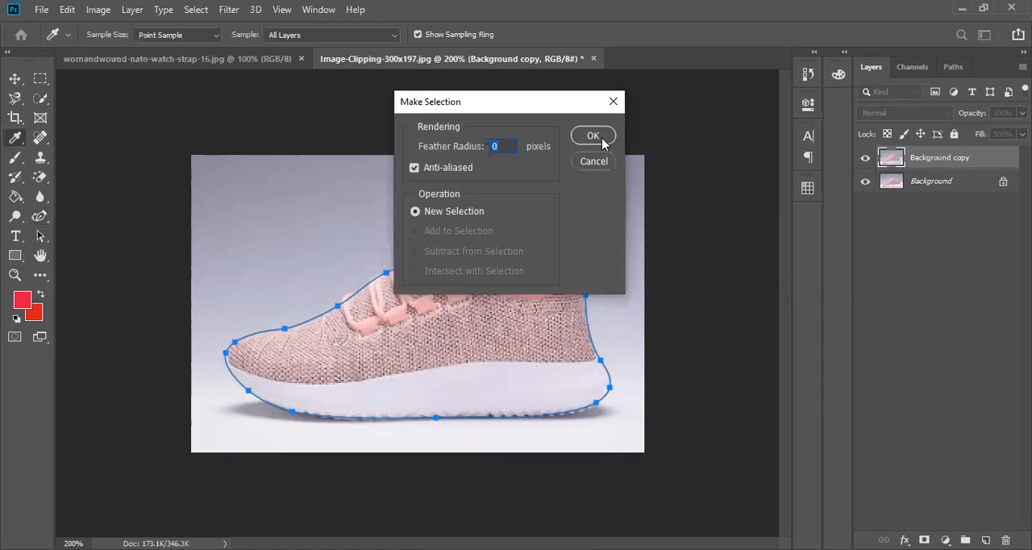
key(Return)
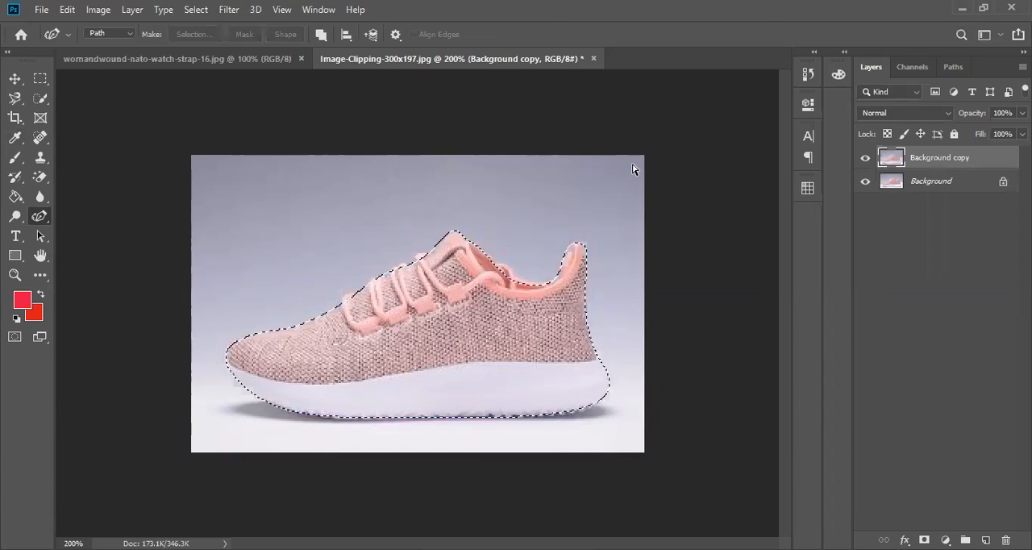
Delete everything outside the shoe from the Background copy layer and make the Background layer visible.
key(ctrl+shift+i)
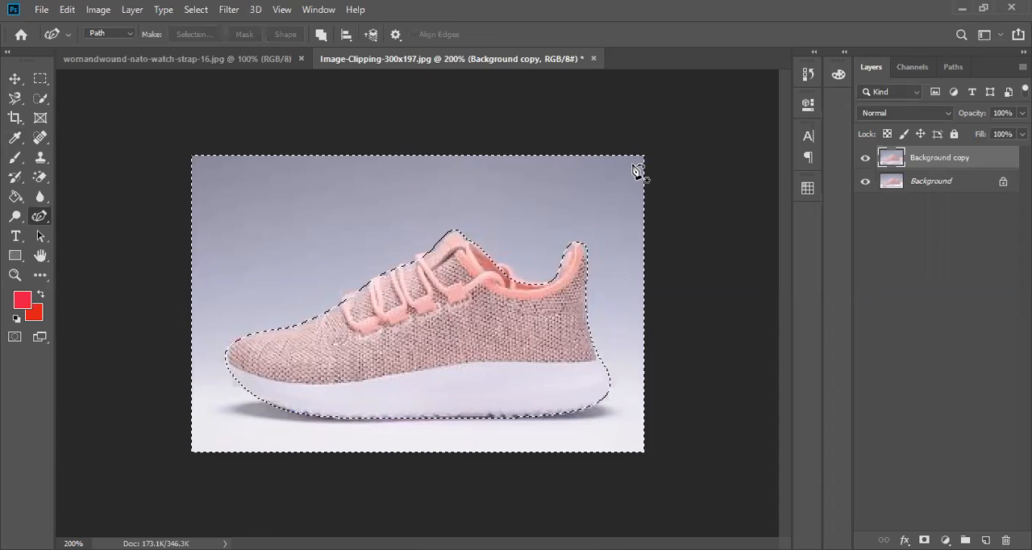
key(Delete)
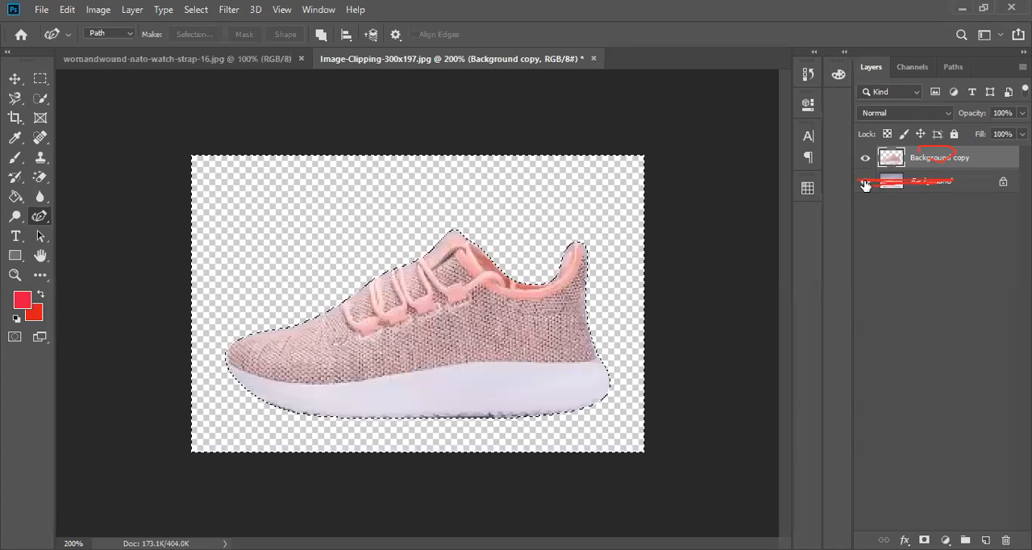
click(865, 182)
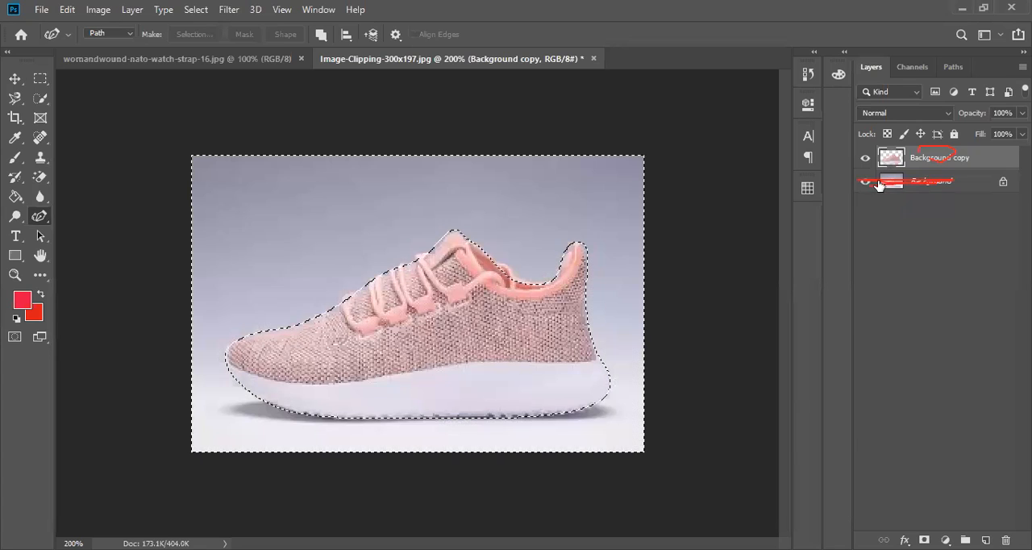
Add a new layer above Background, fill the selected area around the shoe with the red foreground color, and deselect.
click(933, 186)
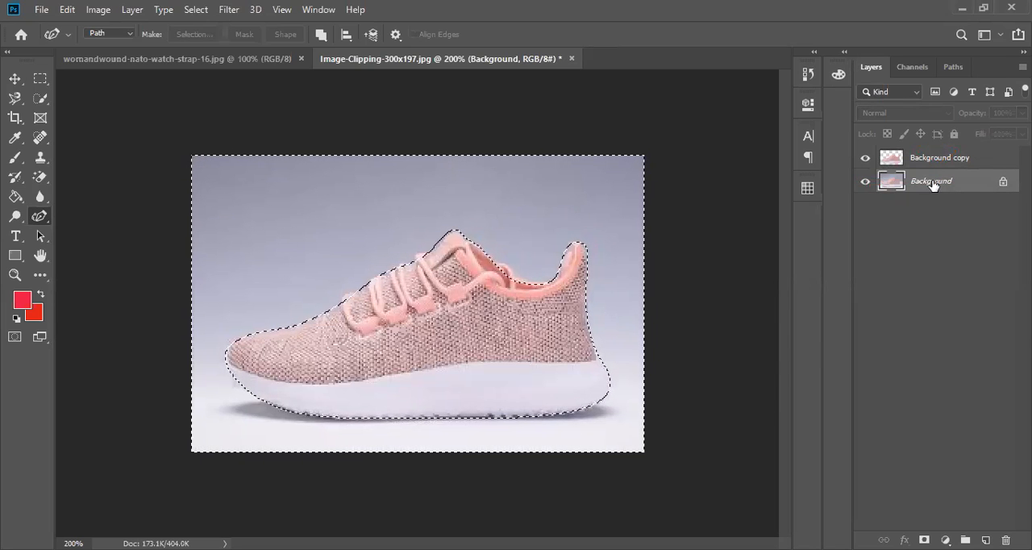
click(985, 539)
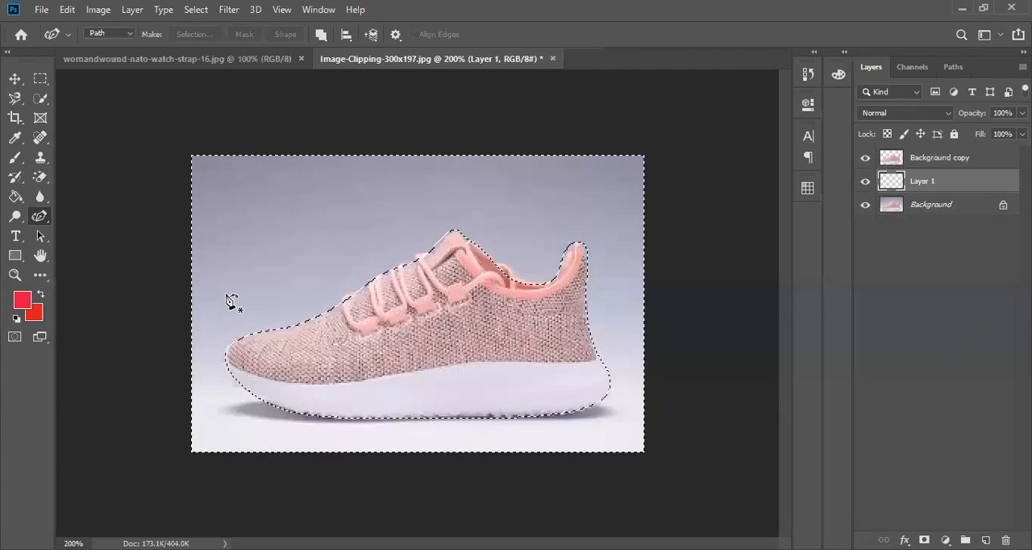
key(alt+BackSpace)
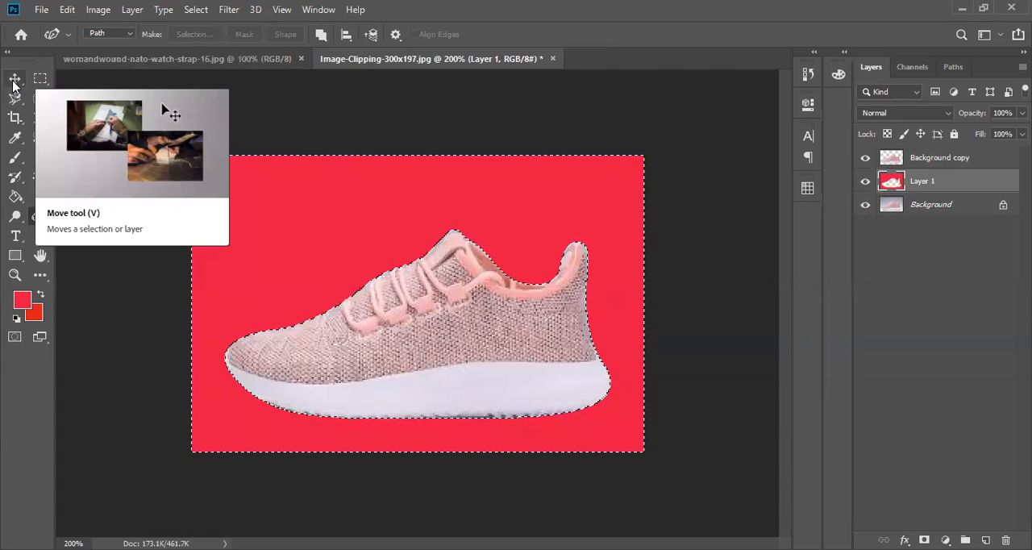
key(ctrl+d)
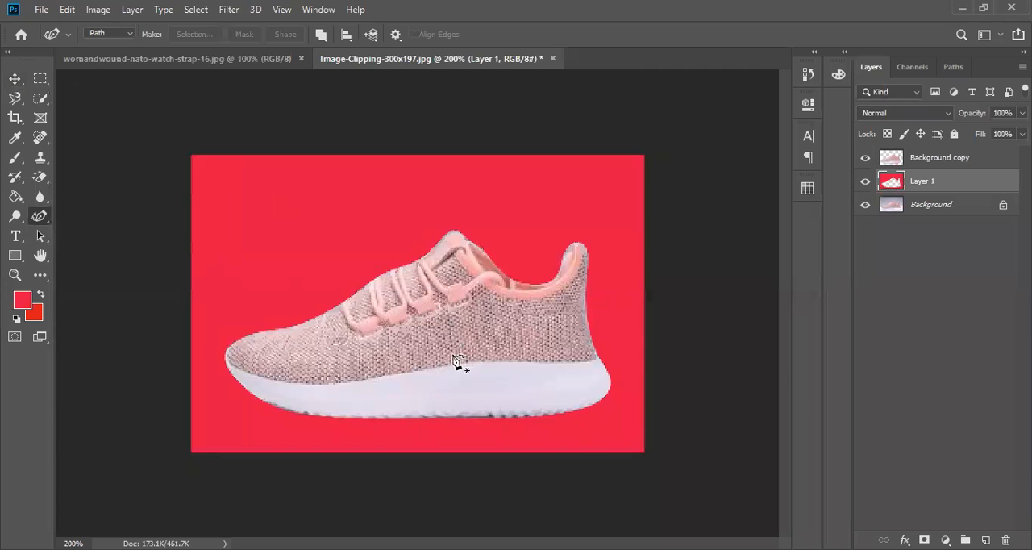
Try moving the red Layer 1 and the Background copy shoe cut-out independently of each other.
click(14, 78)
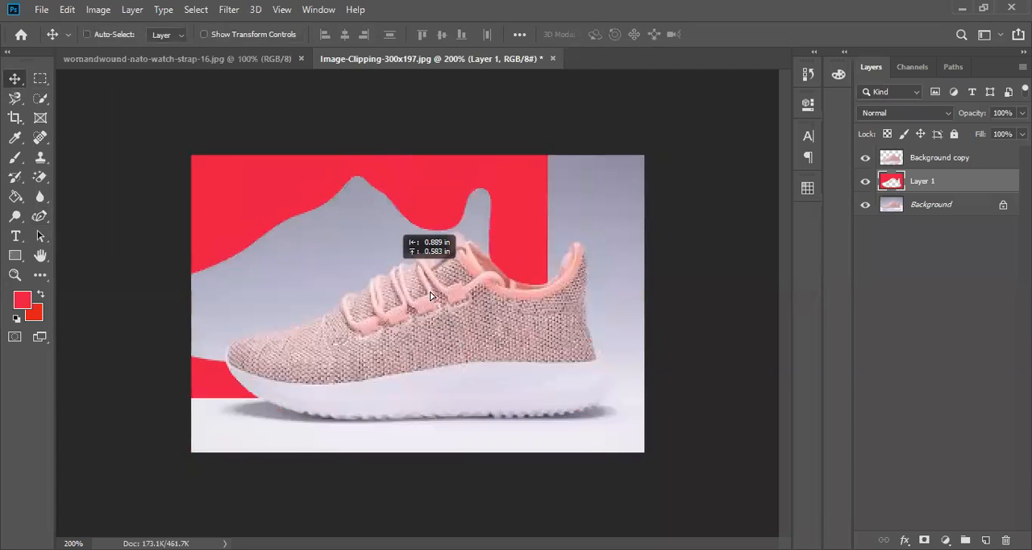
drag(430, 296, 474, 321)
drag(486, 330, 487, 331)
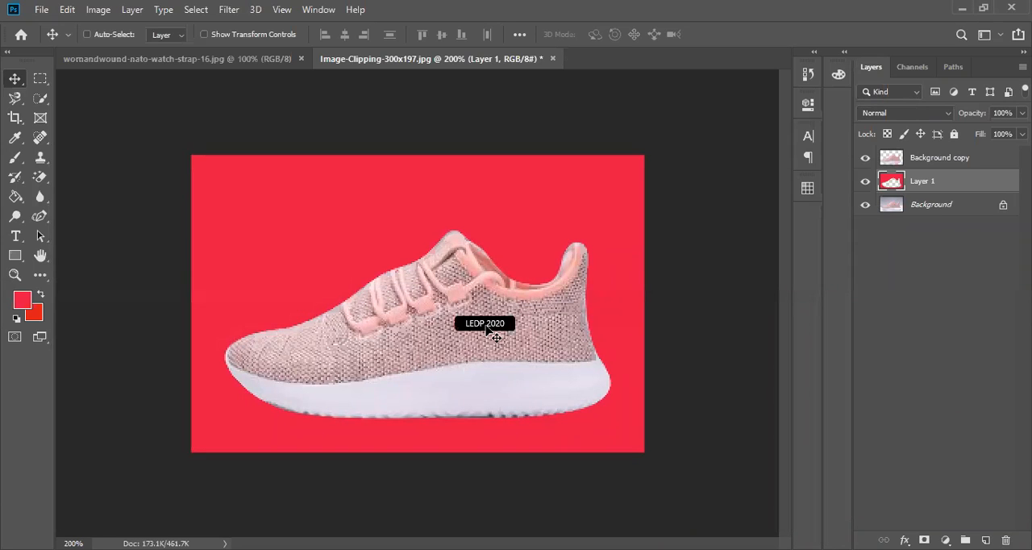
mouse_move(486, 354)
mouse_down()
mouse_move(470, 360)
mouse_move(486, 354)
mouse_up()
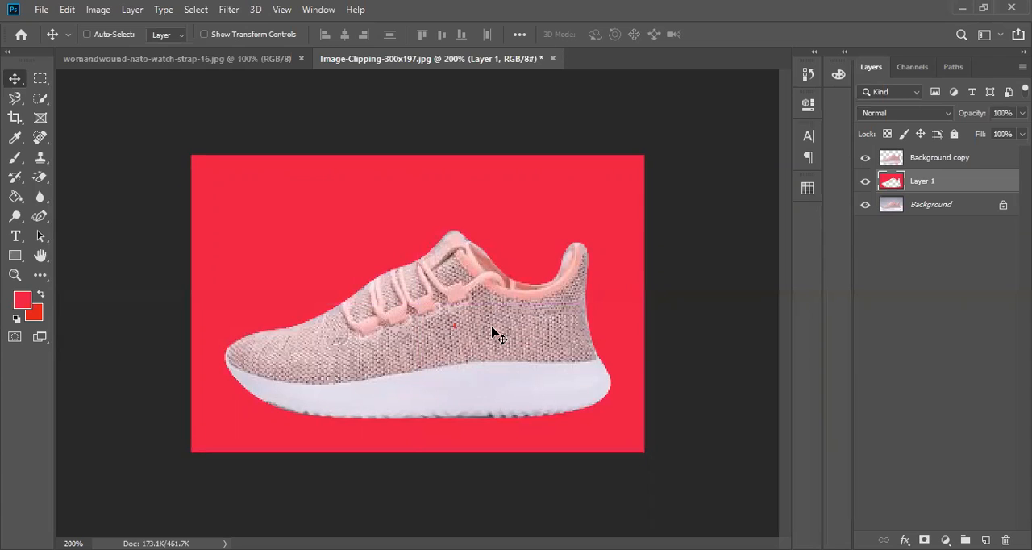
mouse_move(493, 336)
mouse_down()
mouse_move(486, 316)
mouse_move(502, 351)
mouse_move(474, 339)
mouse_move(476, 325)
mouse_up()
click(943, 160)
drag(528, 338, 465, 388)
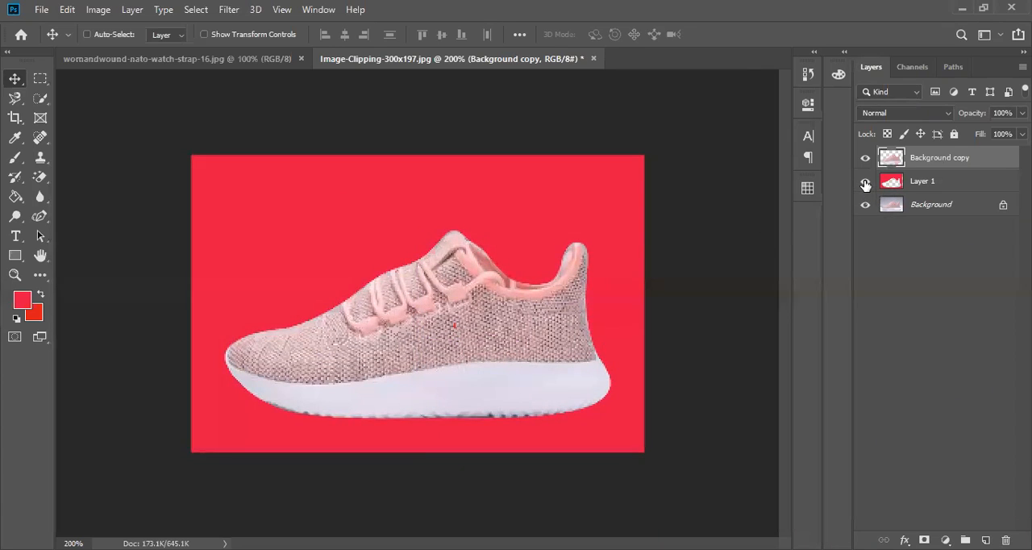
Toggle Layer 1's visibility, and hide the Background copy and Background layers so only Layer 1 shows.
click(865, 182)
click(865, 182)
click(865, 158)
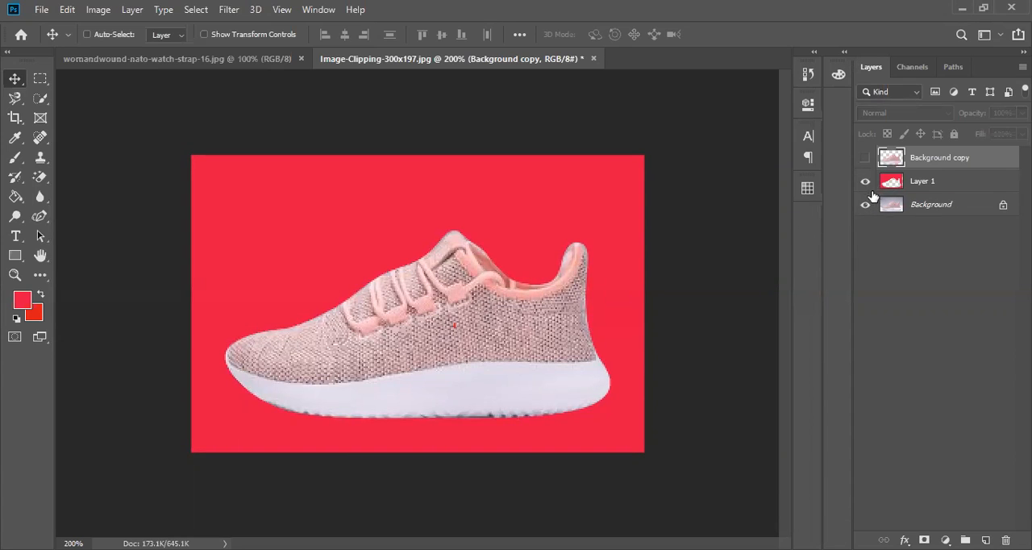
click(865, 206)
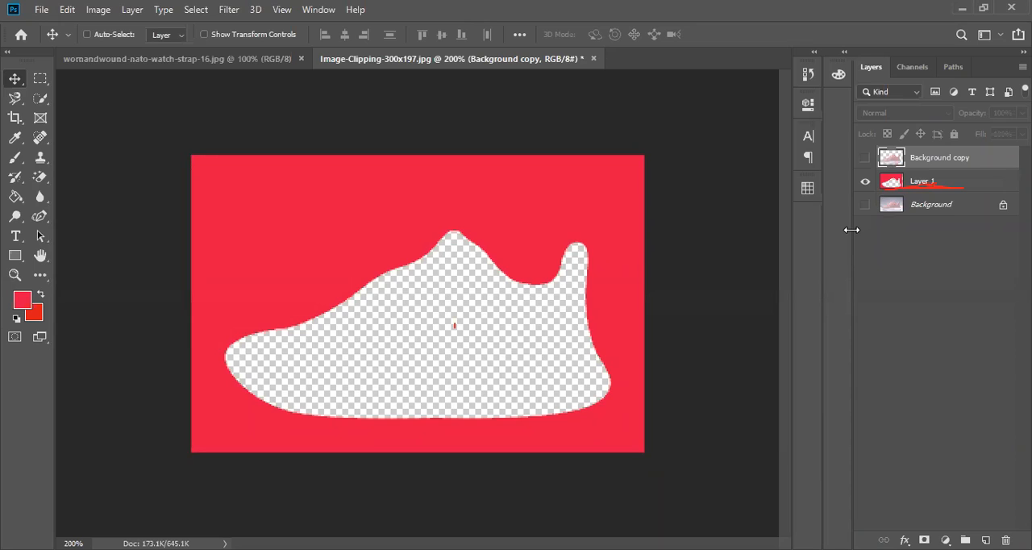
Delete the Background copy layer and fill Layer 1 with the foreground color cd8f9e.
key(Delete)
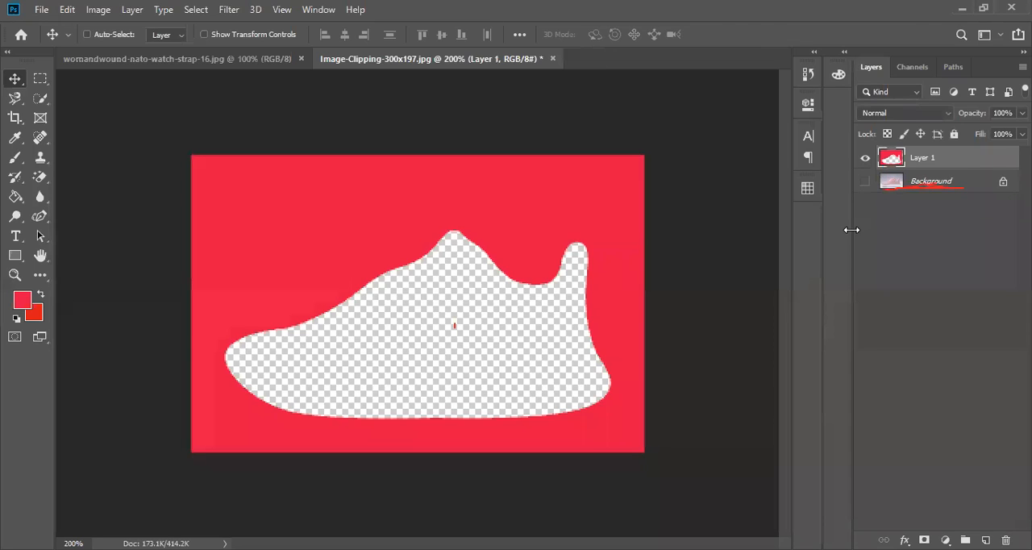
click(24, 303)
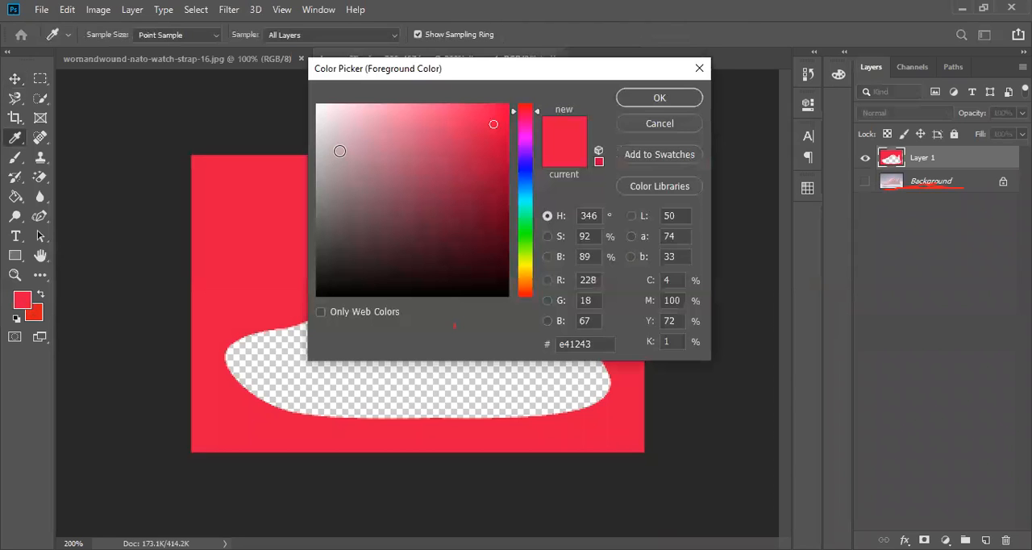
click(374, 142)
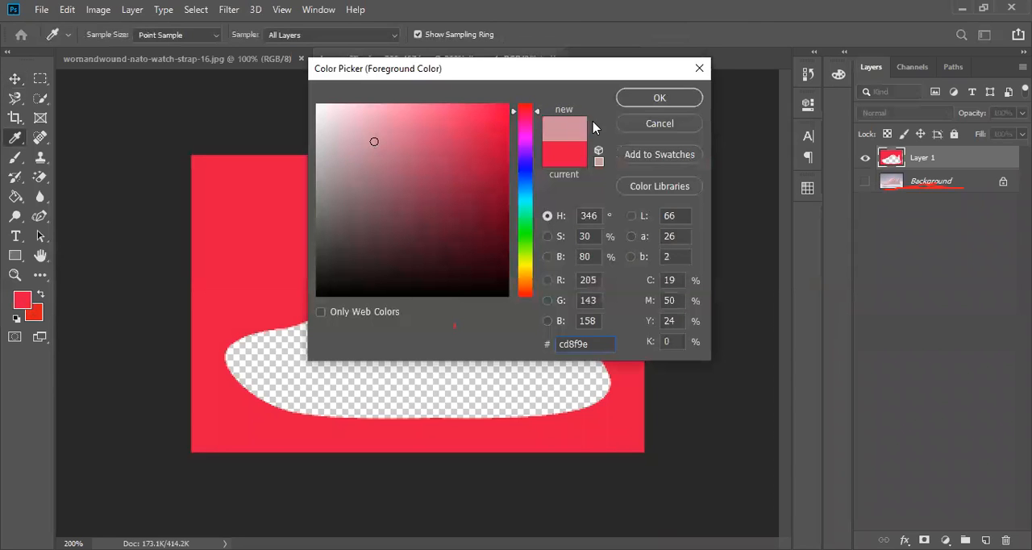
click(637, 100)
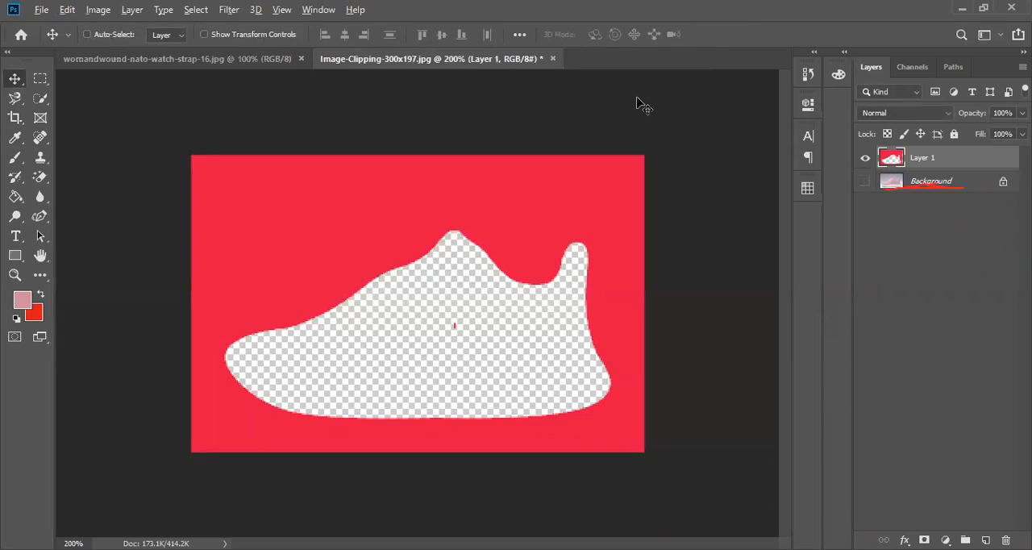
key(alt+BackSpace)
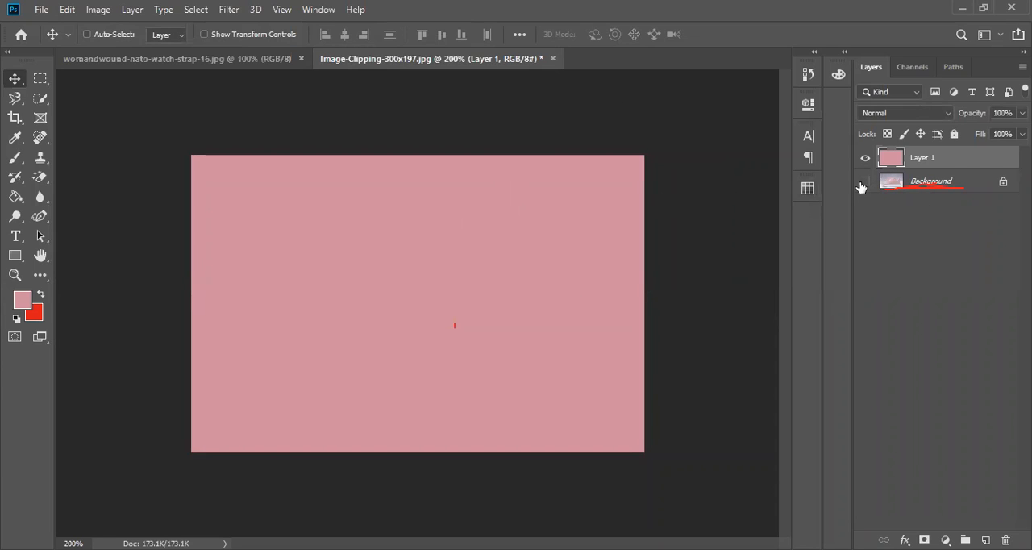
Undo the pink fill of Layer 1 and the deletion of the Background copy layer.
click(864, 184)
click(864, 186)
key(ctrl+z)
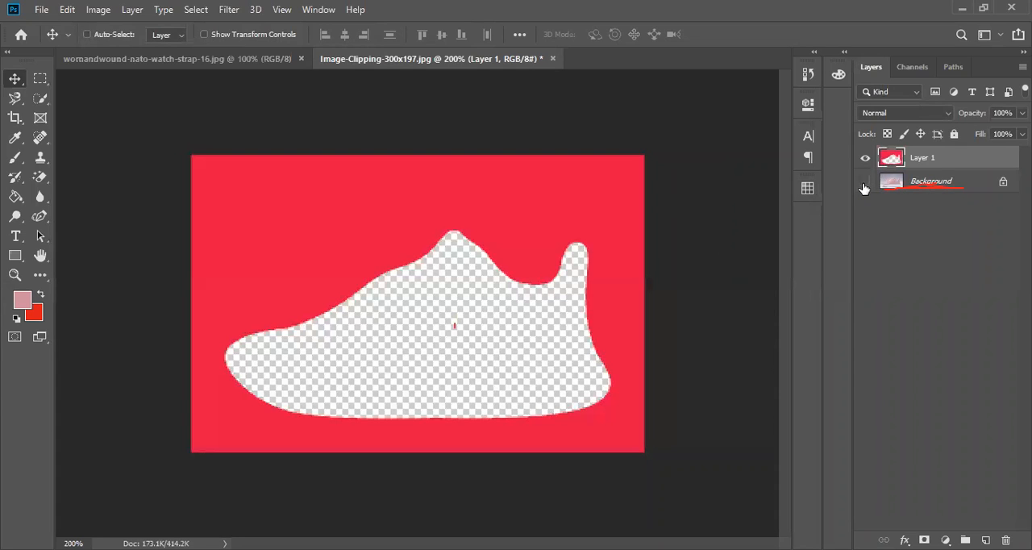
key(ctrl+z)
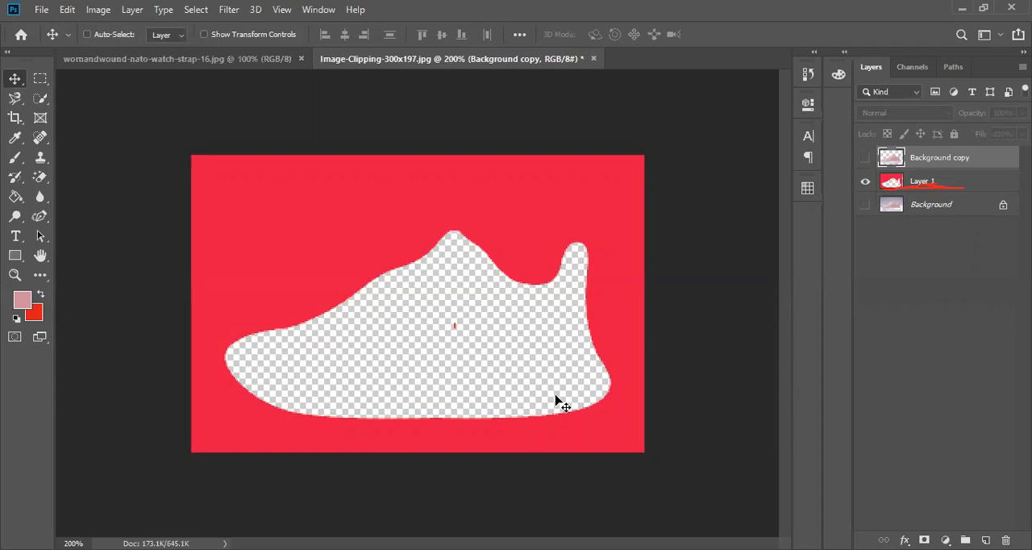
Try merging the red Layer 1 down into the Background layer, and undo the merge.
click(976, 184)
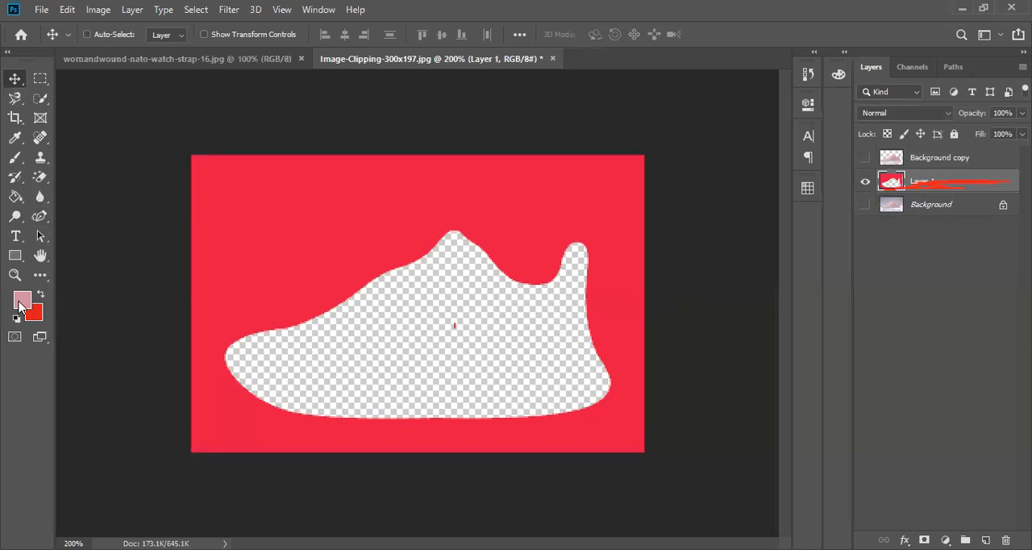
key(ctrl+e)
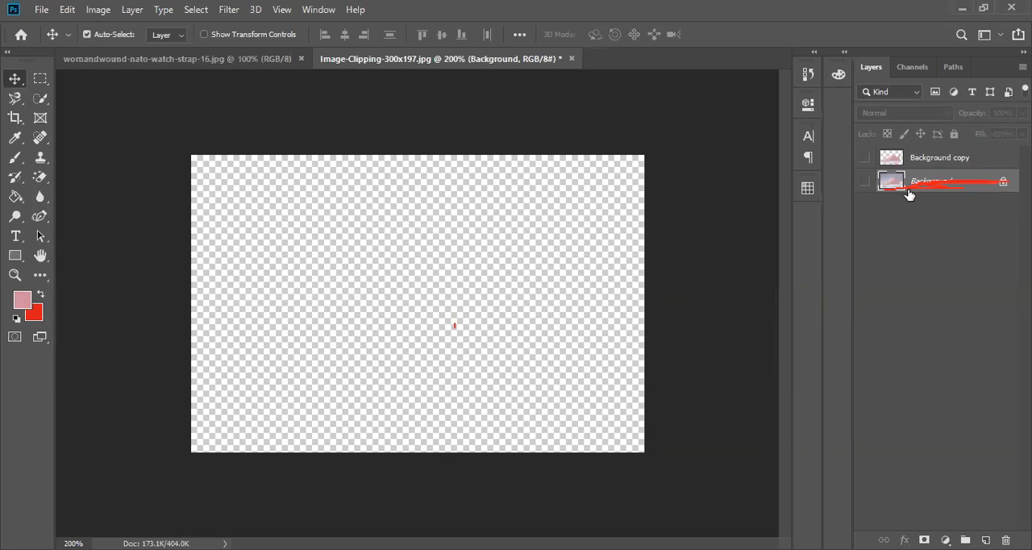
key(ctrl+z)
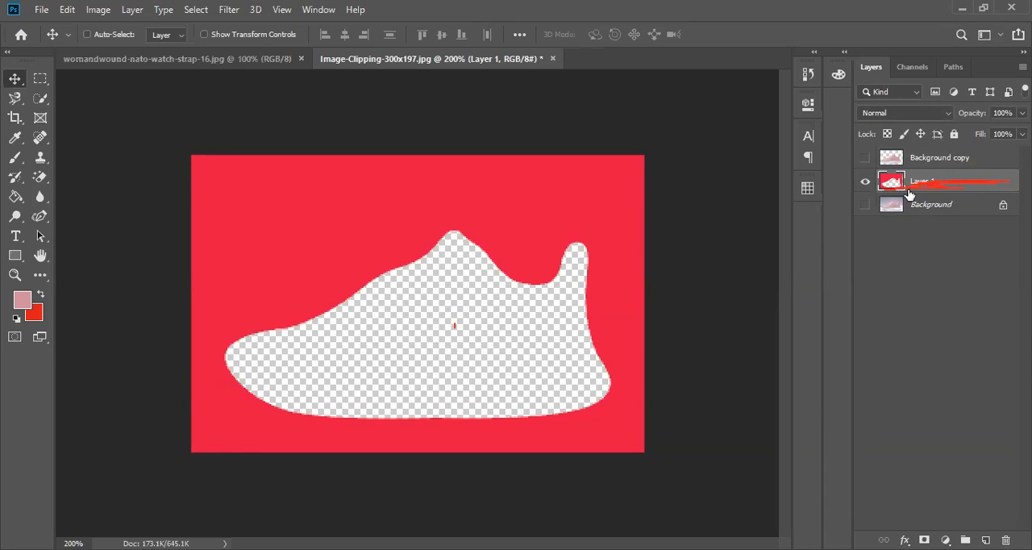
Fill Layer 1 with the pink foreground color and show the Background copy and Background layers again.
click(26, 307)
click(643, 98)
key(v)
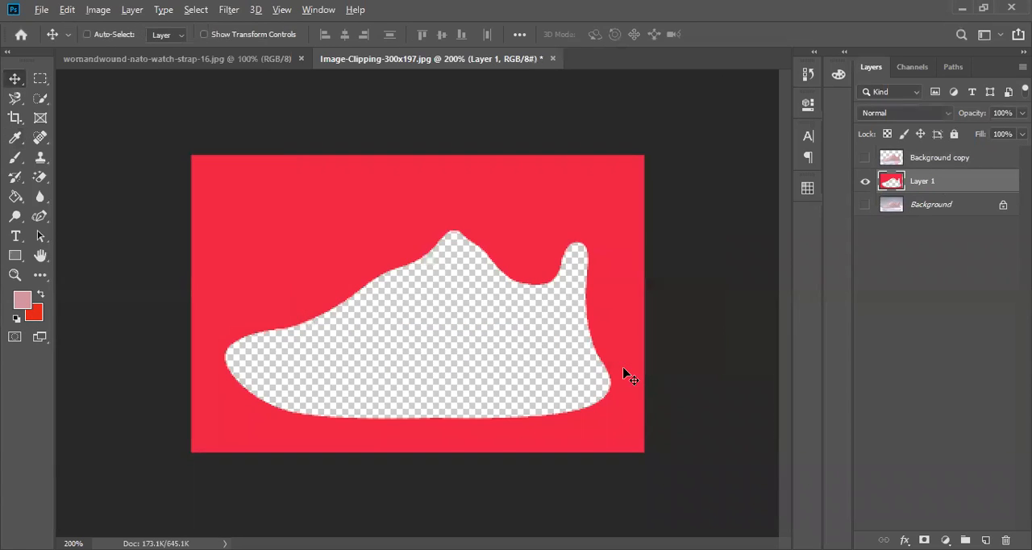
key(alt+BackSpace)
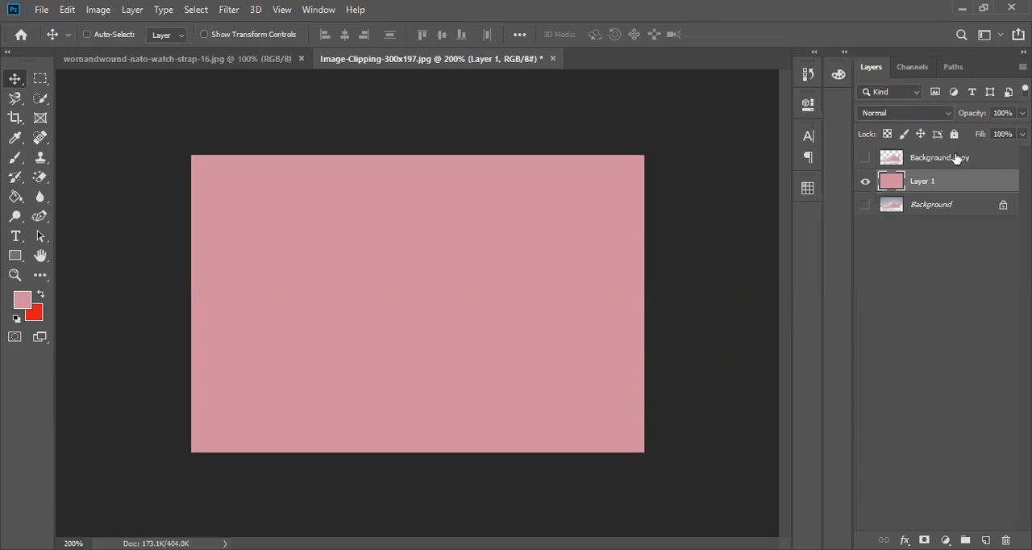
click(866, 157)
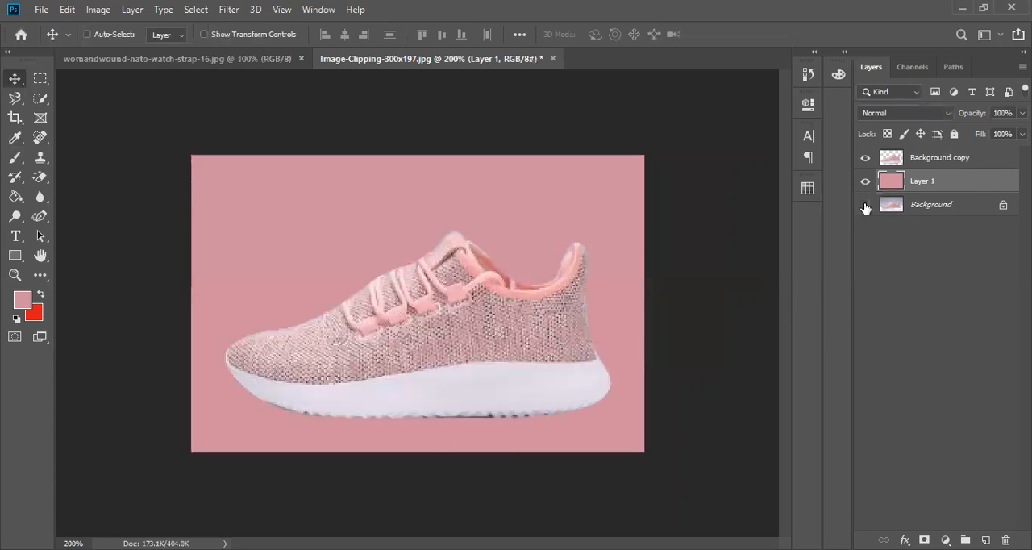
Shift the pink Layer 1 slightly up and back down, and move the shoe on the Background copy layer upward.
mouse_move(527, 352)
mouse_down()
mouse_move(536, 279)
mouse_move(498, 332)
mouse_move(517, 340)
mouse_up()
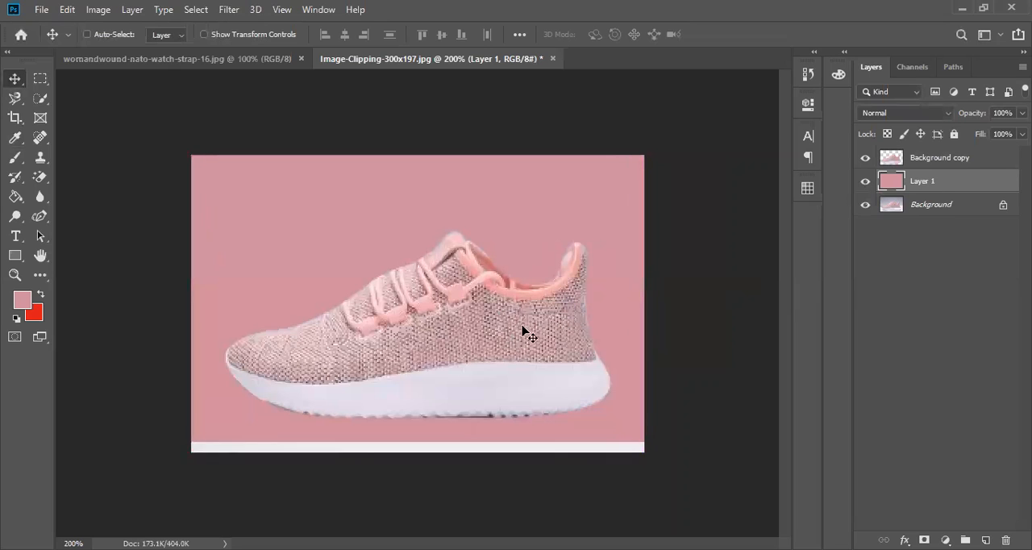
drag(529, 251, 531, 268)
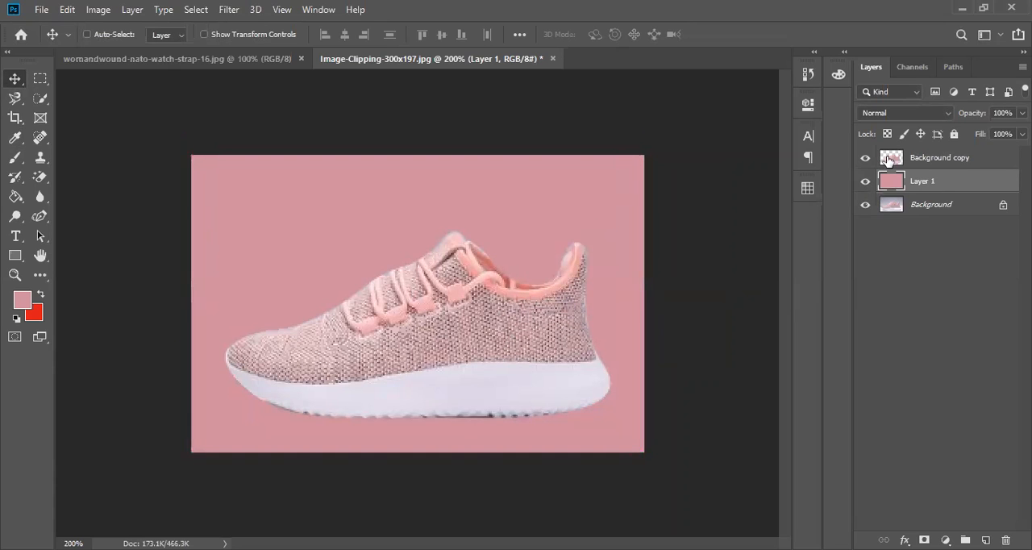
click(891, 161)
drag(513, 334, 519, 299)
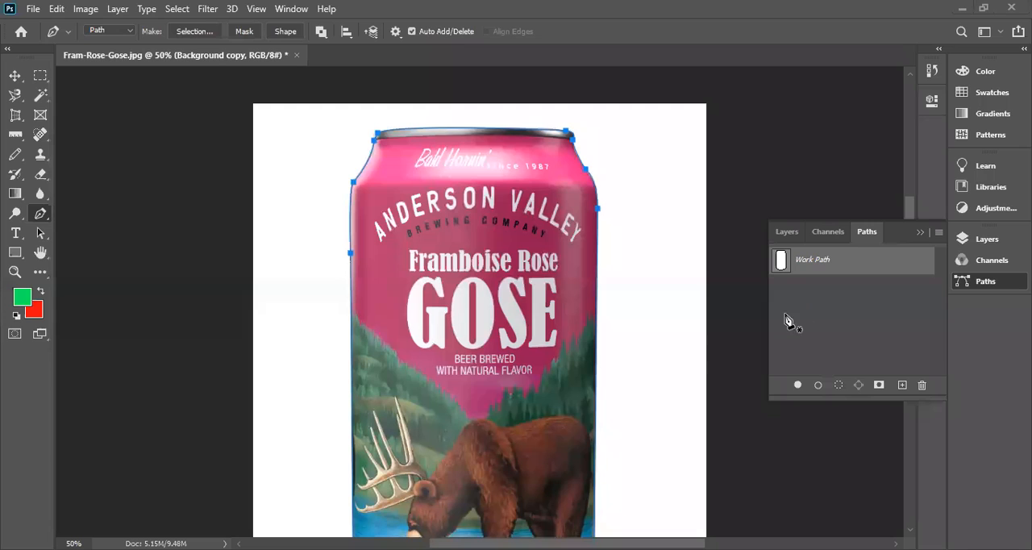
Save the can's work path under the name Path 1.
click(786, 232)
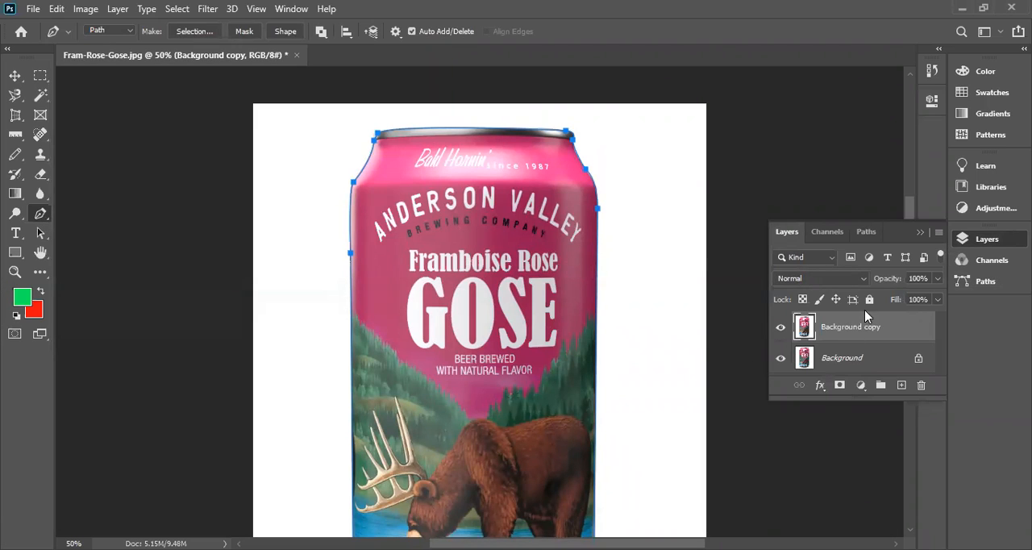
click(866, 233)
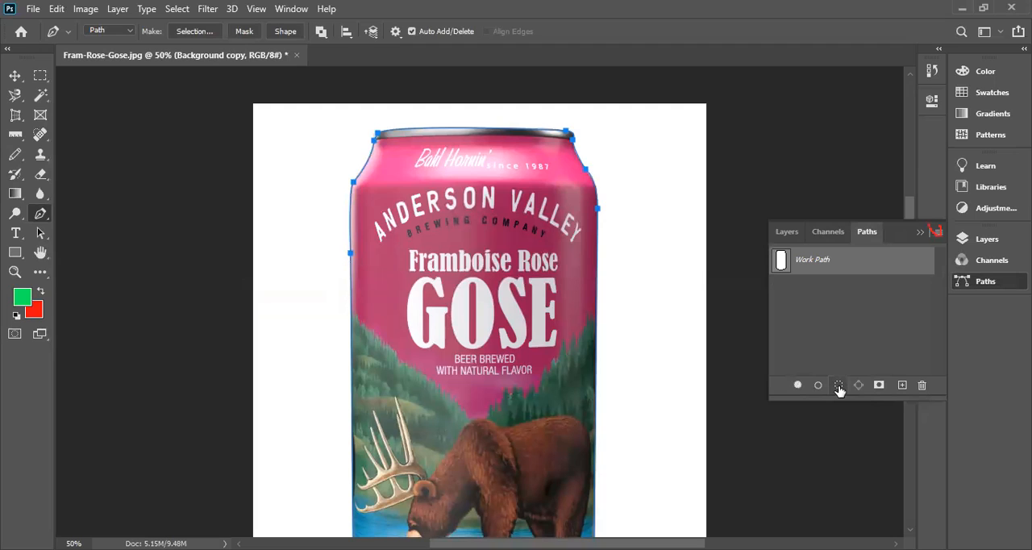
click(937, 233)
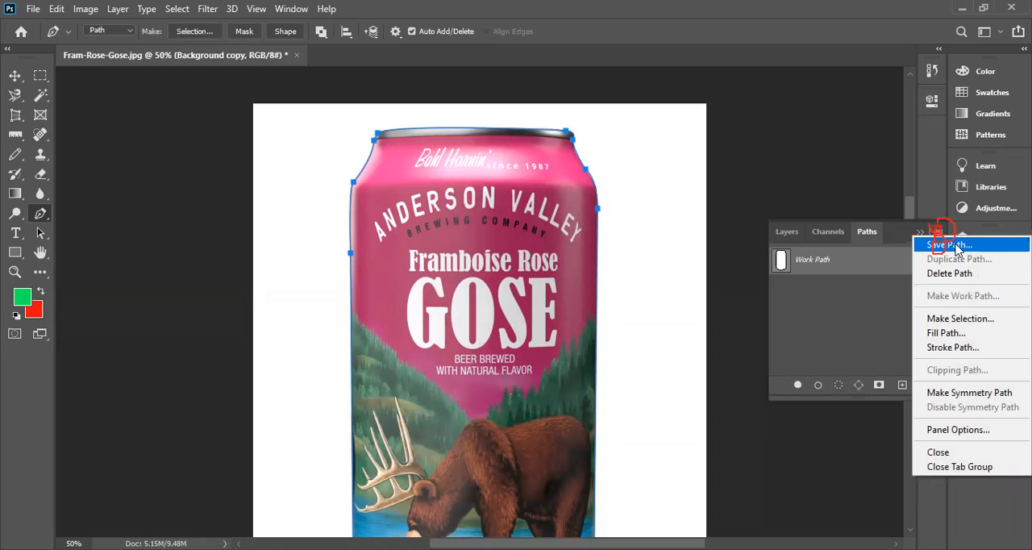
click(954, 245)
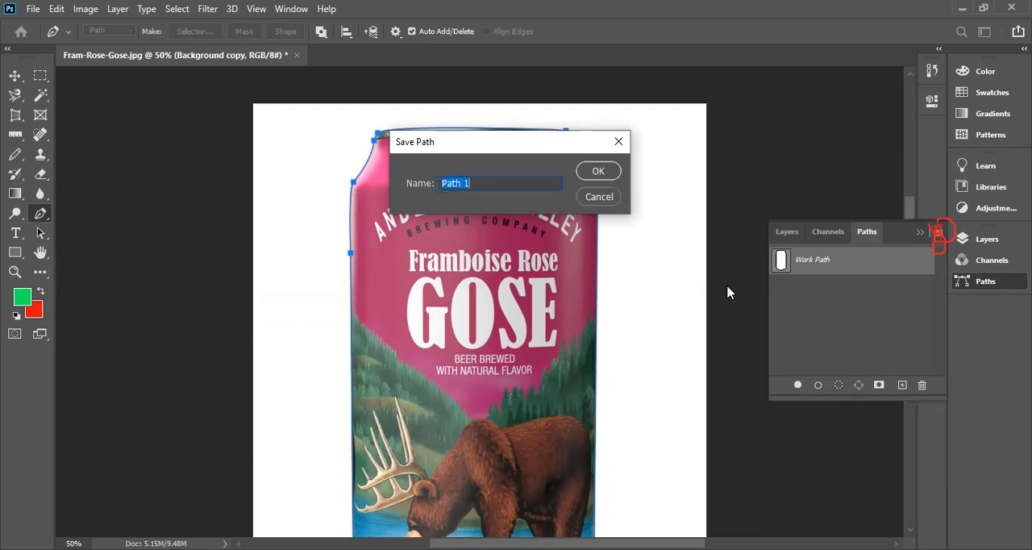
click(603, 177)
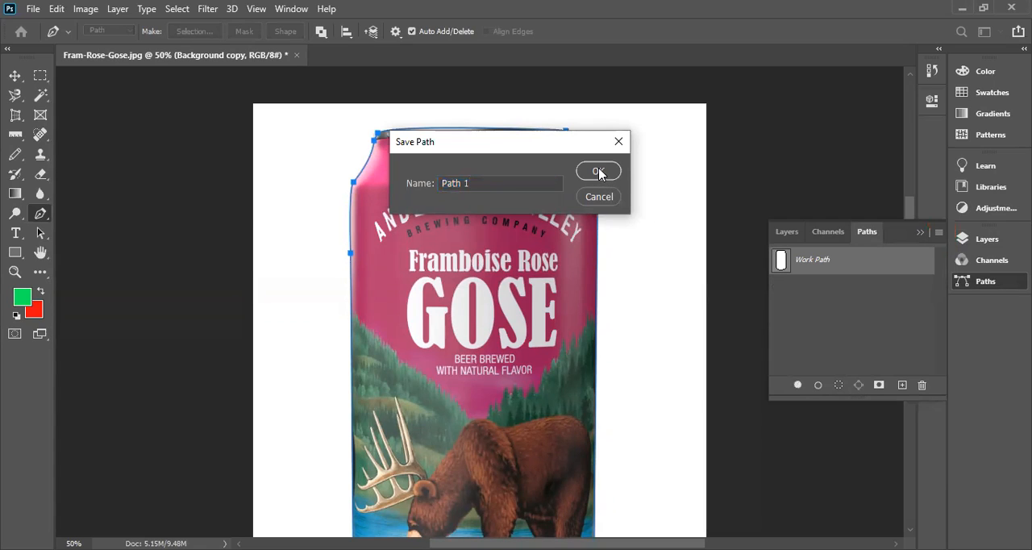
click(600, 176)
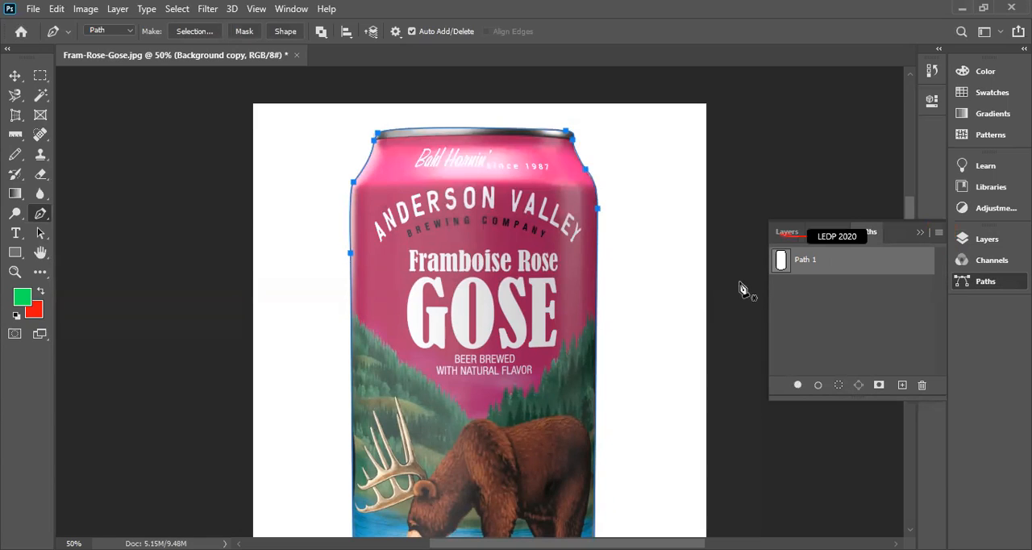
Select the Background copy layer and convert Path 1 into a selection around the can.
click(786, 233)
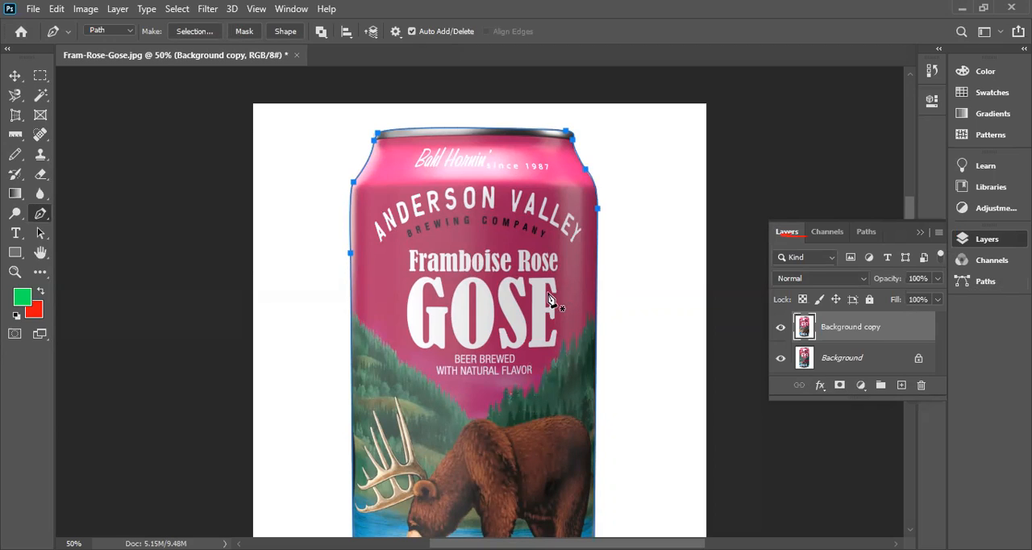
click(853, 333)
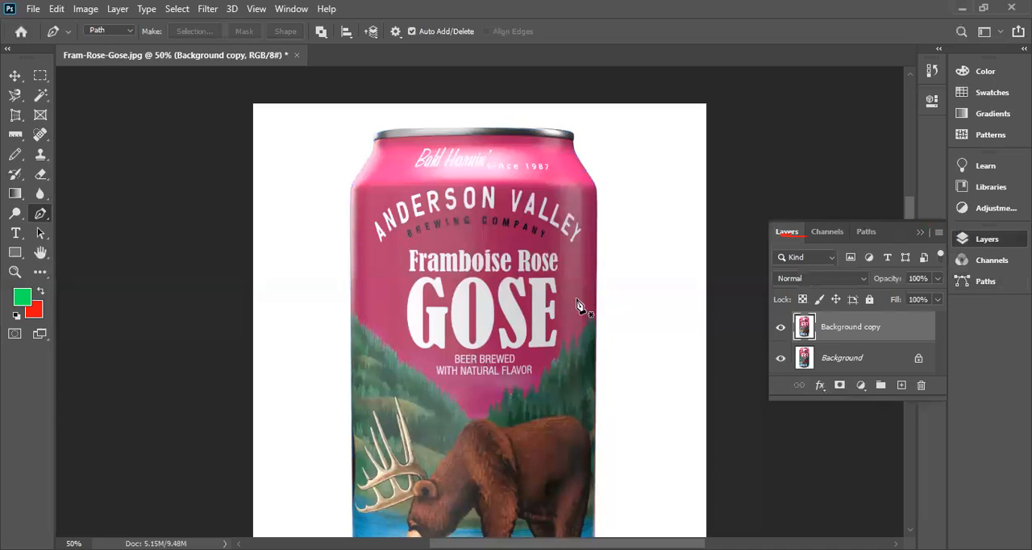
click(866, 234)
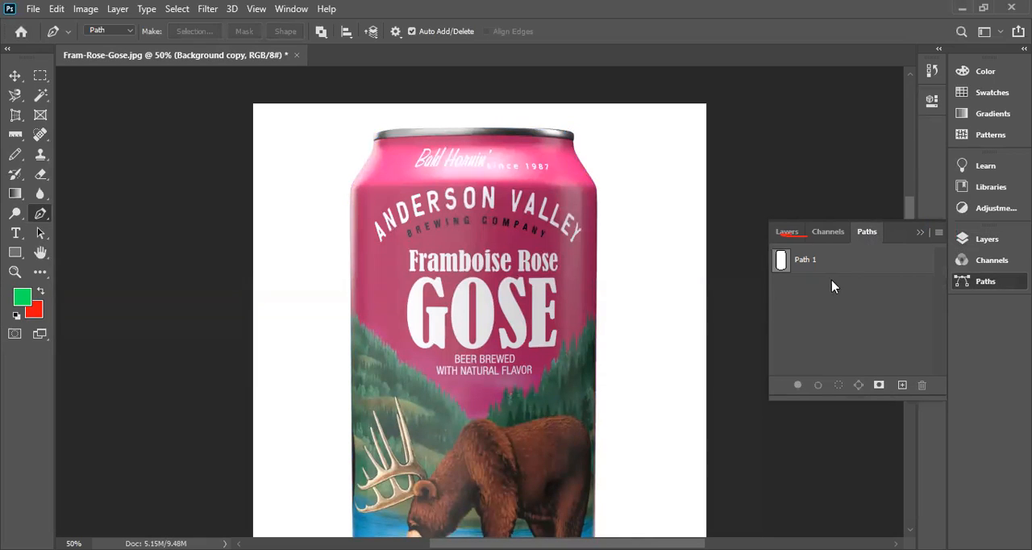
click(780, 267)
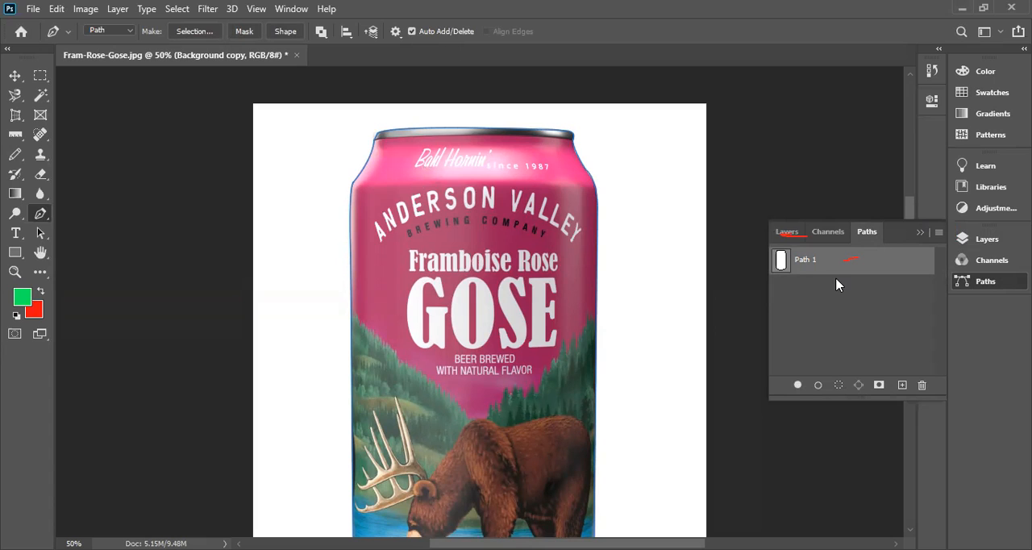
key(ctrl+Return)
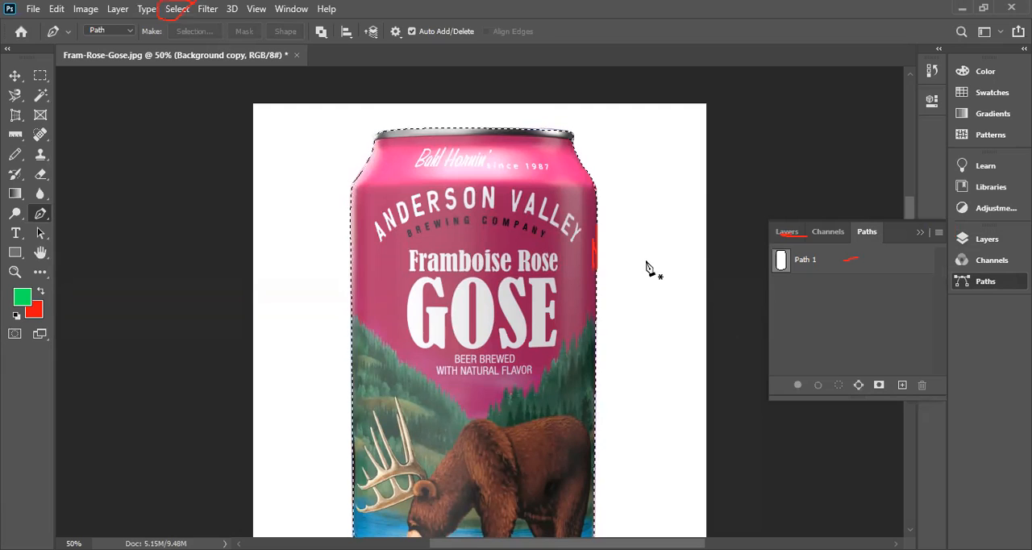
Invert the can selection on the Background copy layer to select the surrounding backdrop.
click(787, 232)
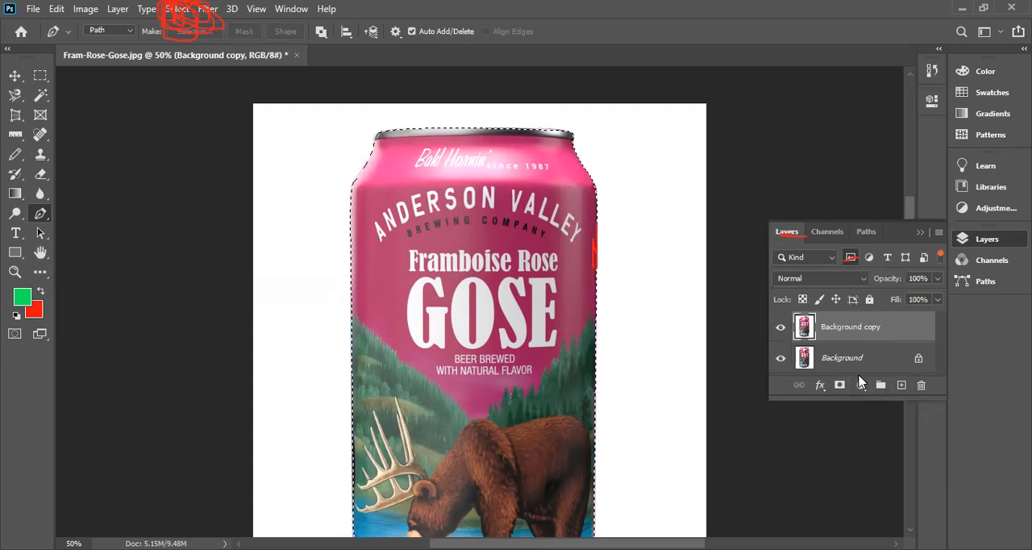
click(178, 10)
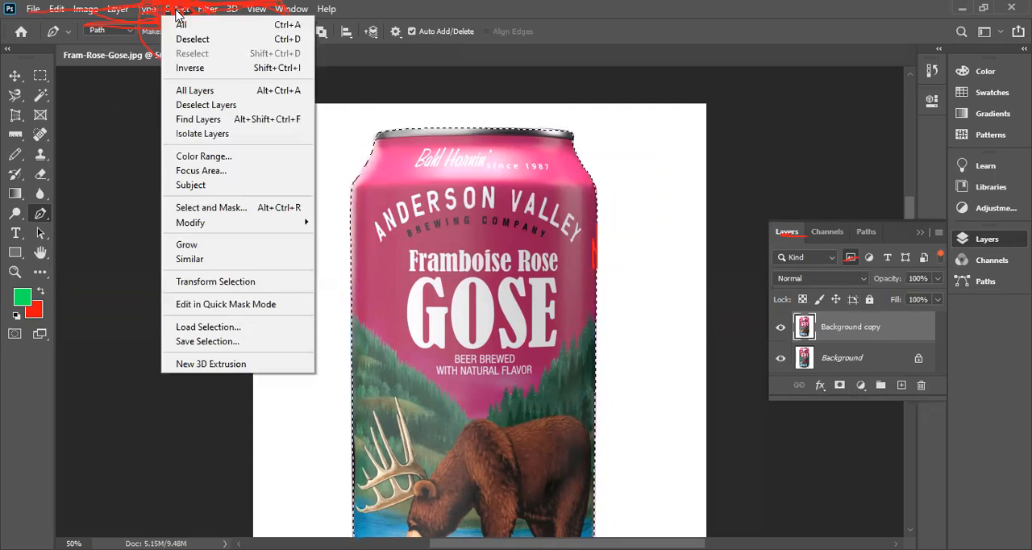
click(192, 69)
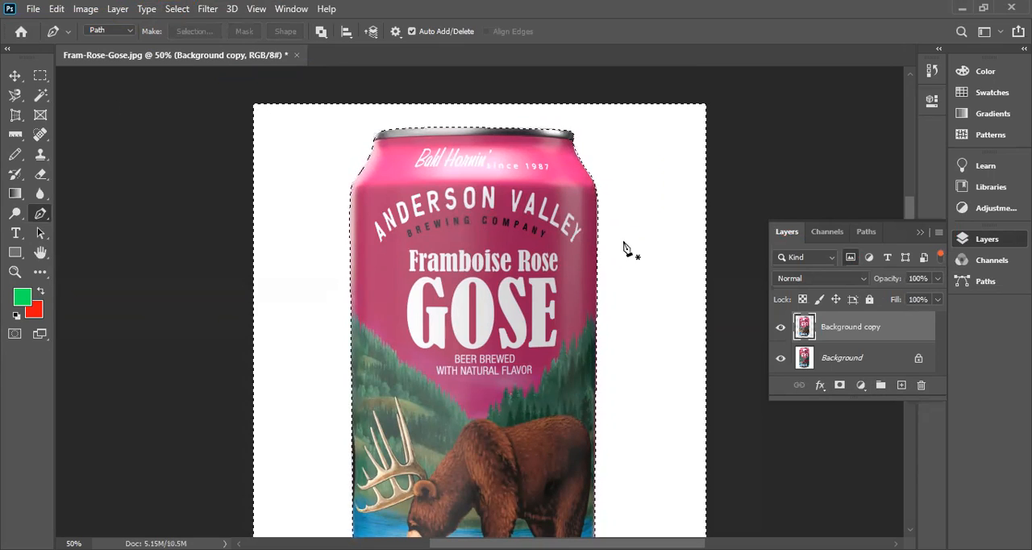
Try filling the selected area around the can with the red background color, and undo the fill.
key(ctrl+BackSpace)
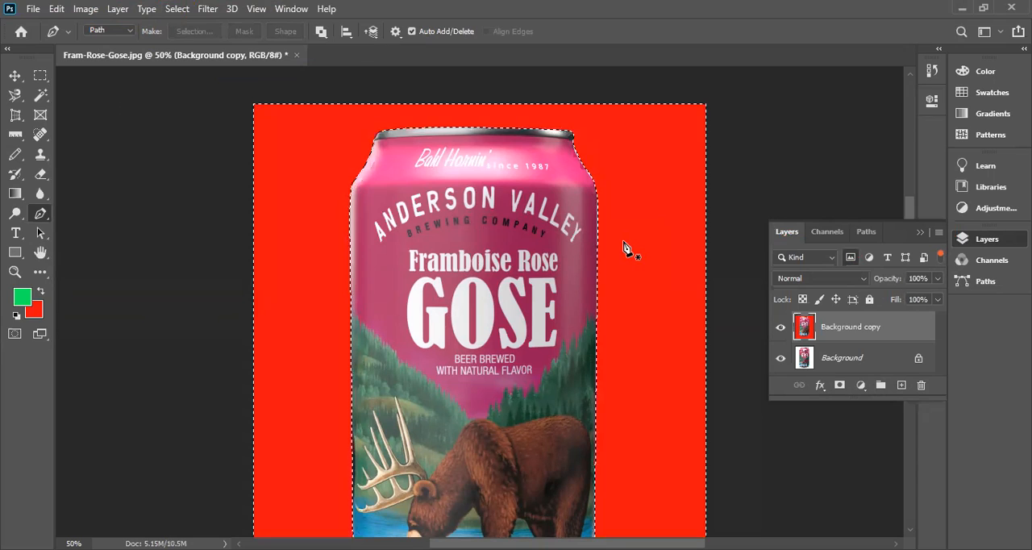
scroll(628, 269, down, 2)
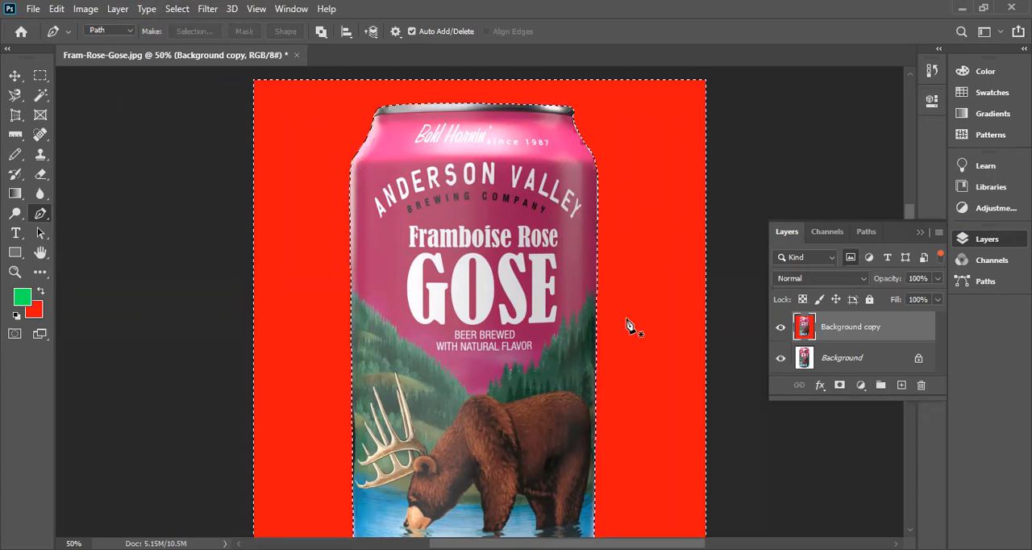
key(ctrl+z)
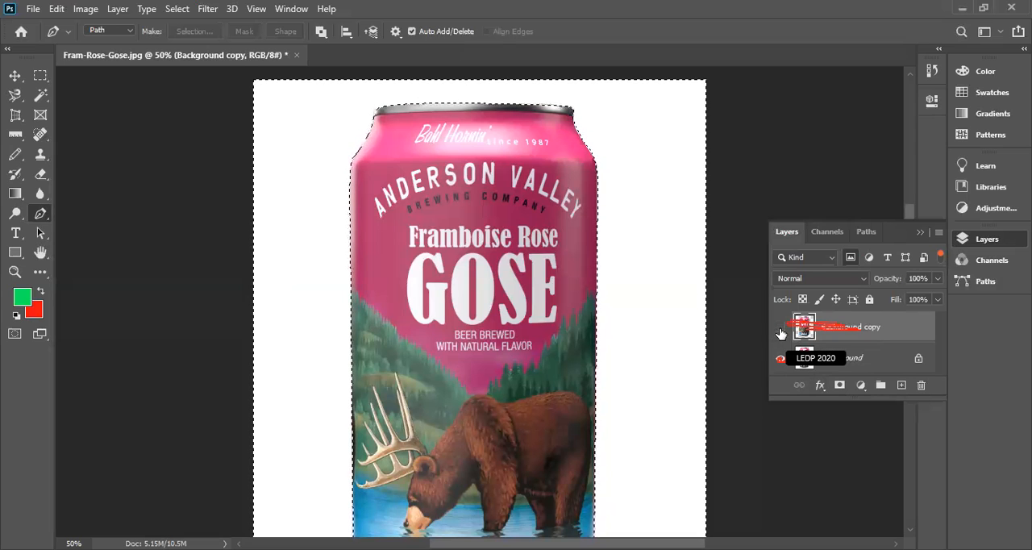
Toggle the Background layer's visibility, leave it hidden, and add a new empty layer directly above it, beneath Background copy.
click(781, 359)
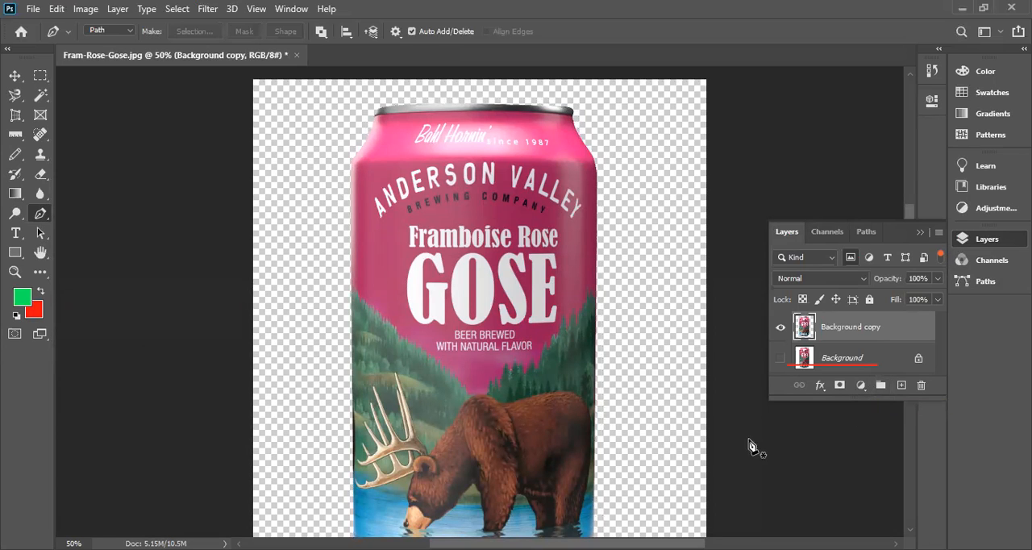
click(780, 361)
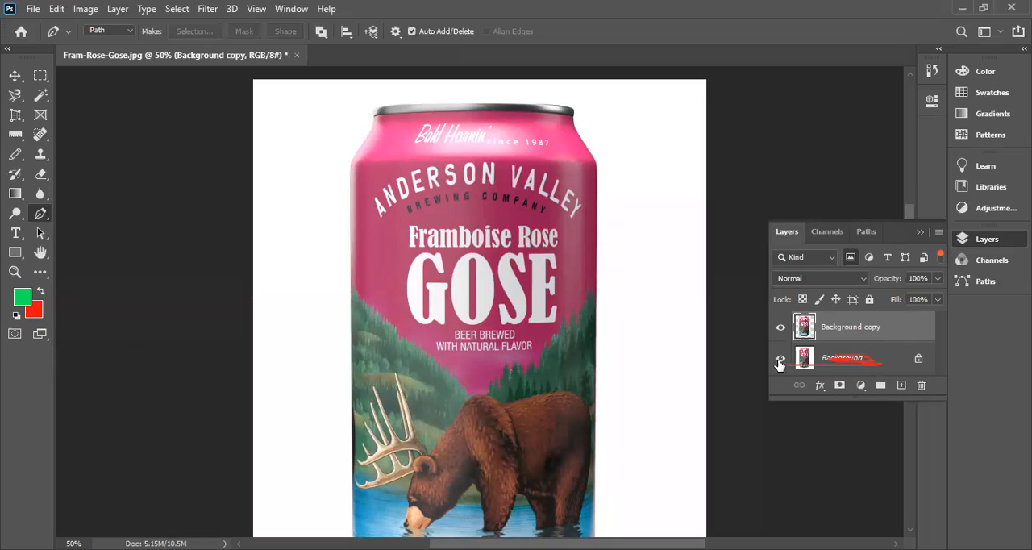
click(780, 360)
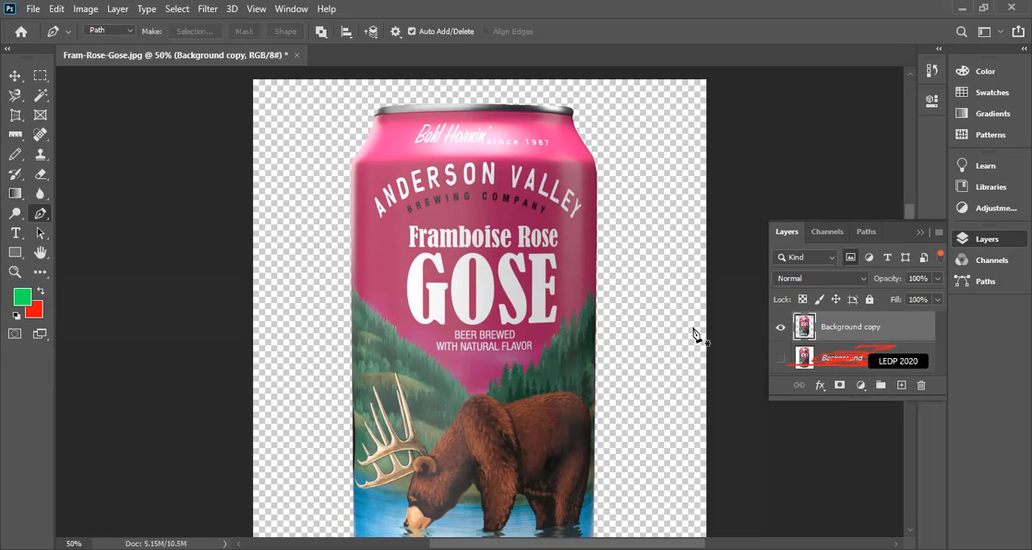
click(805, 360)
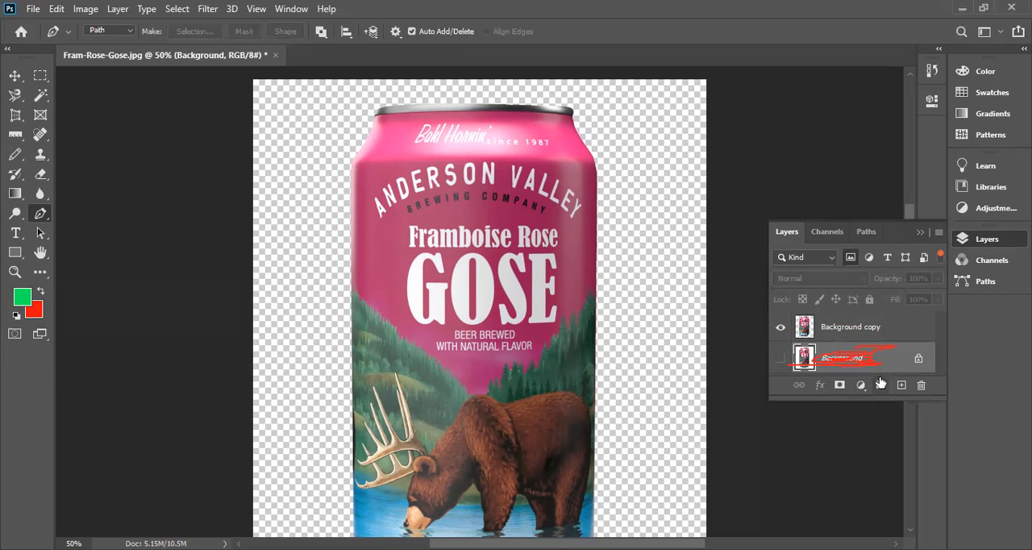
click(901, 386)
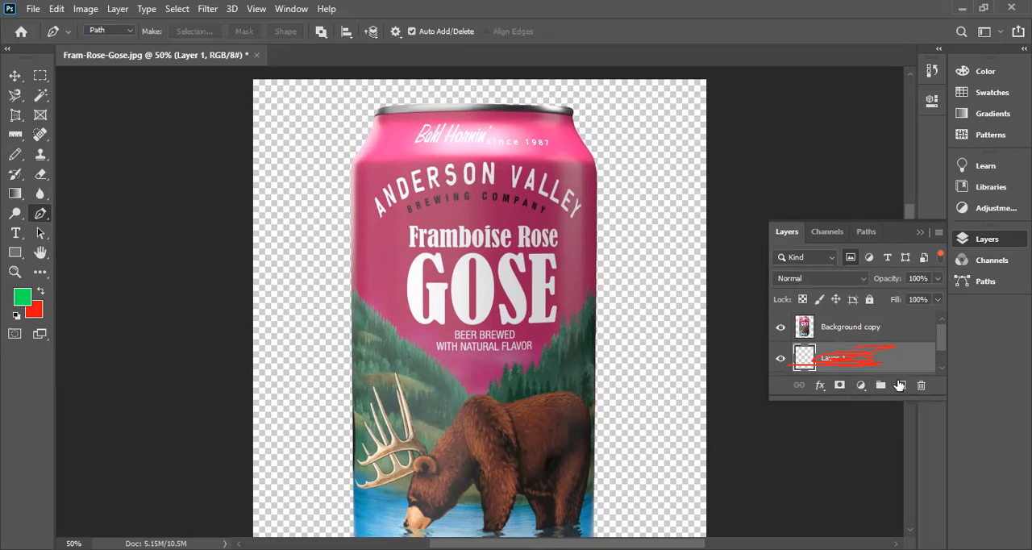